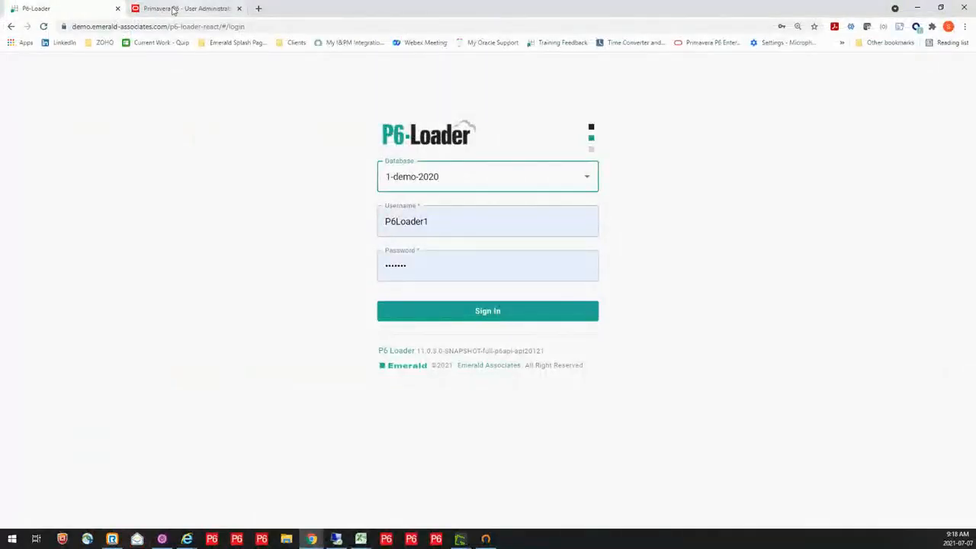
Switch to Primavera P6 EPPM in the browser and view the Enterprise Project Structure
{"action": "left_click", "coordinate": [175, 8]}
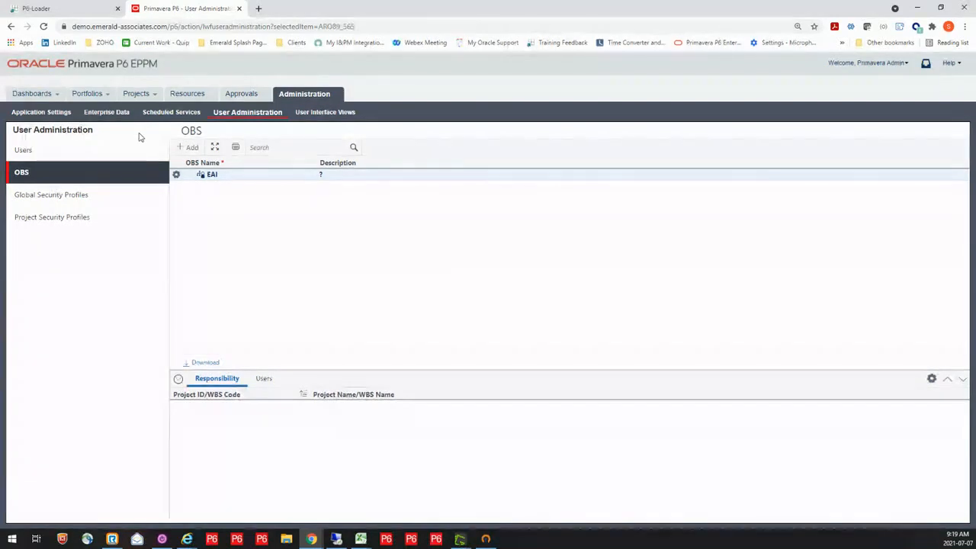
{"action": "left_click", "coordinate": [138, 94]}
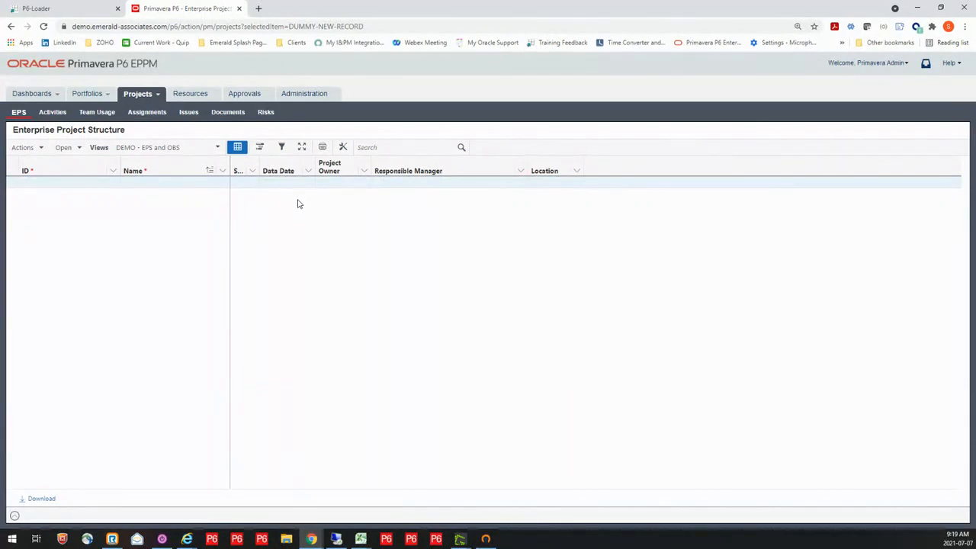
Switch to P6-Loader and sign in to the 1-demo-2020 database with the saved credentials
{"action": "left_click", "coordinate": [76, 9]}
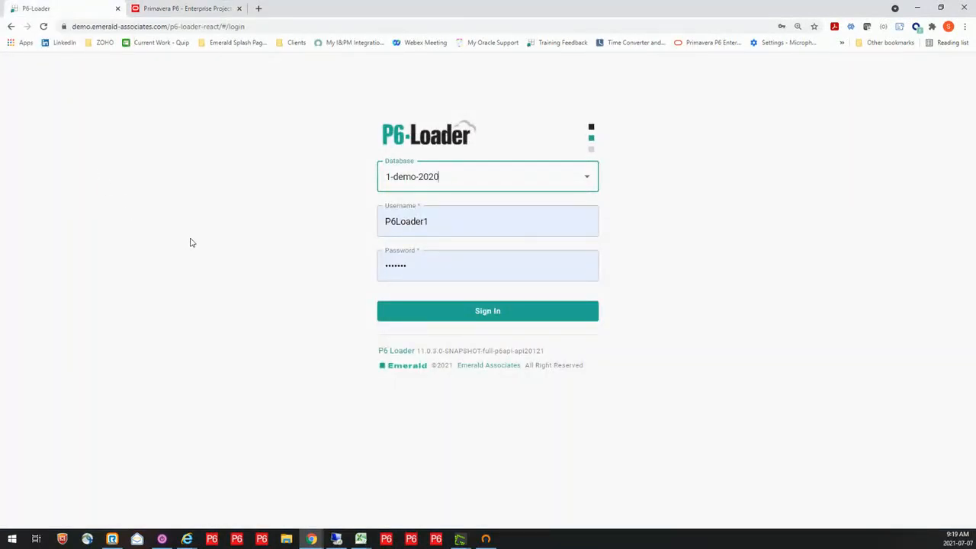
{"action": "left_click", "coordinate": [587, 188]}
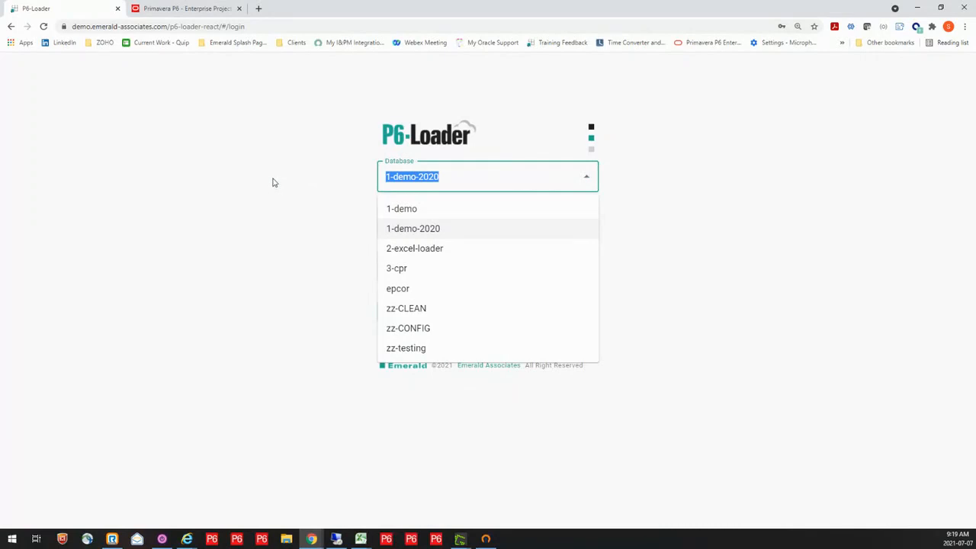
{"action": "left_click", "coordinate": [430, 228]}
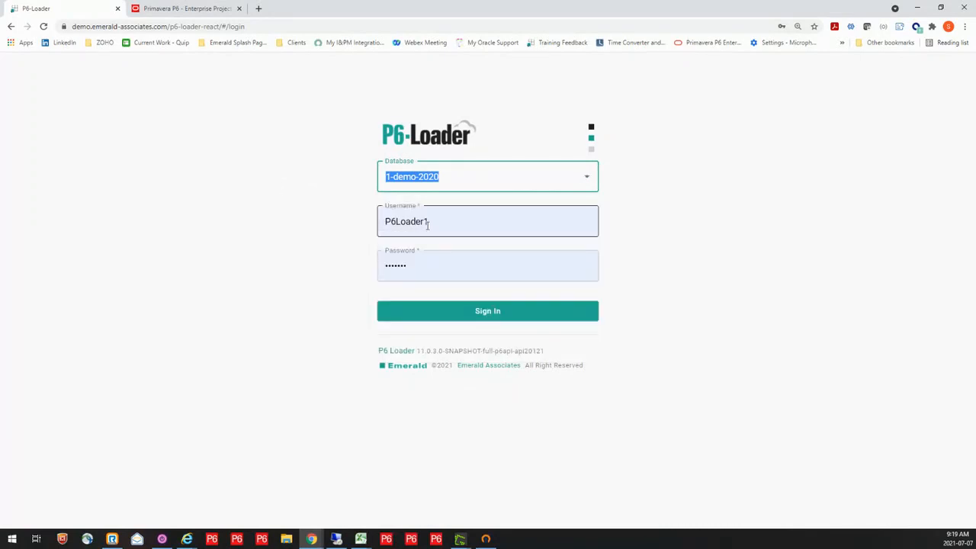
{"action": "left_click", "coordinate": [497, 312]}
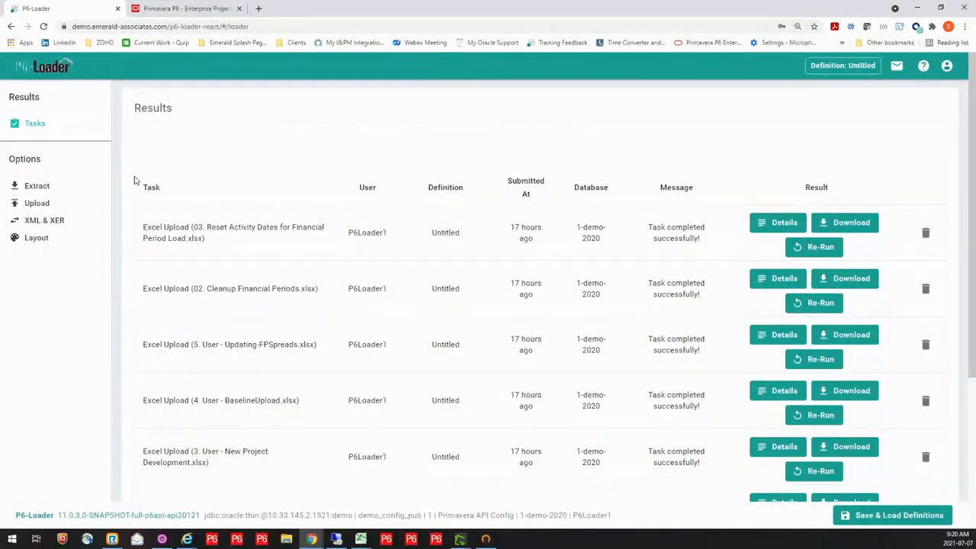
Go to the Extract page and expand the USER INFO and GLOBAL INFO groups to review their modules
{"action": "left_click", "coordinate": [28, 190]}
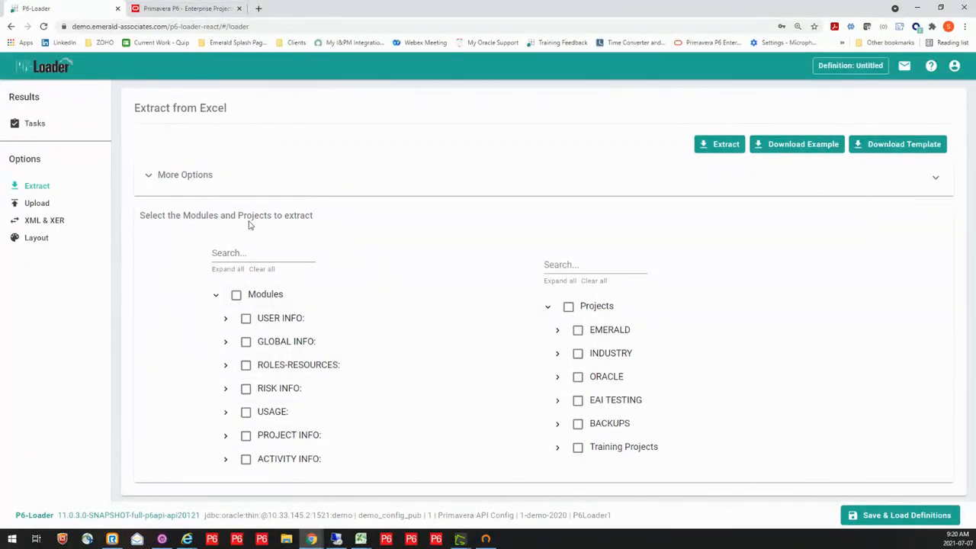
{"action": "left_click", "coordinate": [225, 320]}
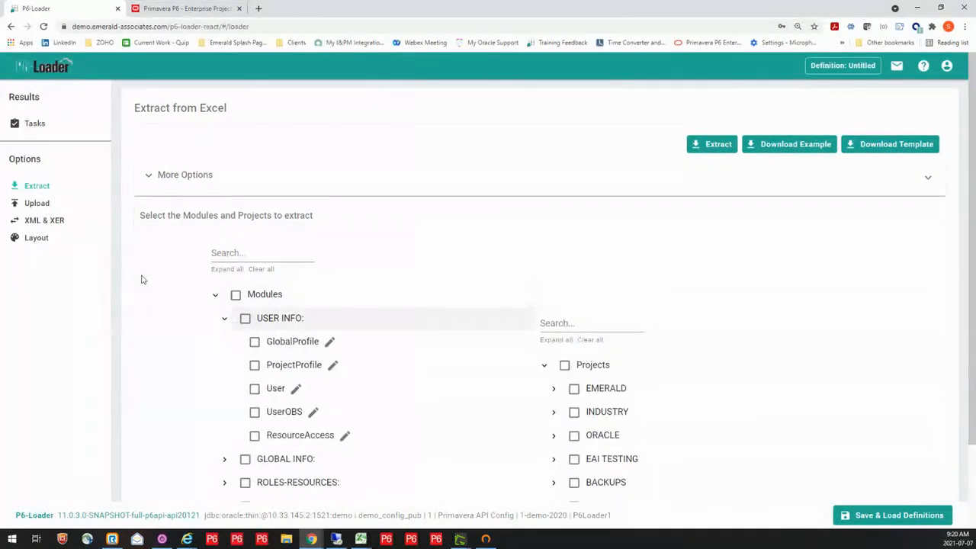
{"action": "scroll", "coordinate": [173, 317], "scroll_direction": "down", "scroll_amount": 2}
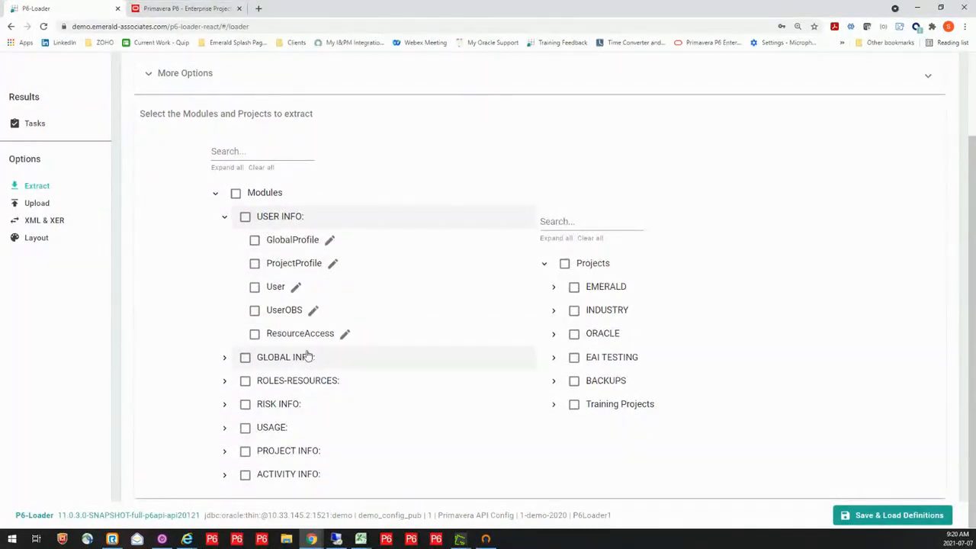
{"action": "left_click", "coordinate": [224, 357]}
{"action": "scroll", "coordinate": [177, 319], "scroll_direction": "down", "scroll_amount": 5}
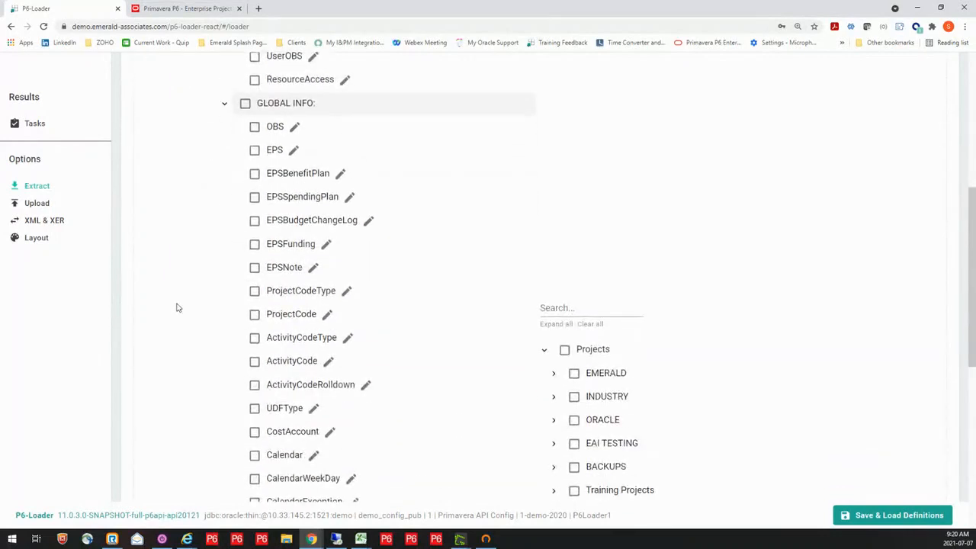
{"action": "scroll", "coordinate": [177, 307], "scroll_direction": "down", "scroll_amount": 5}
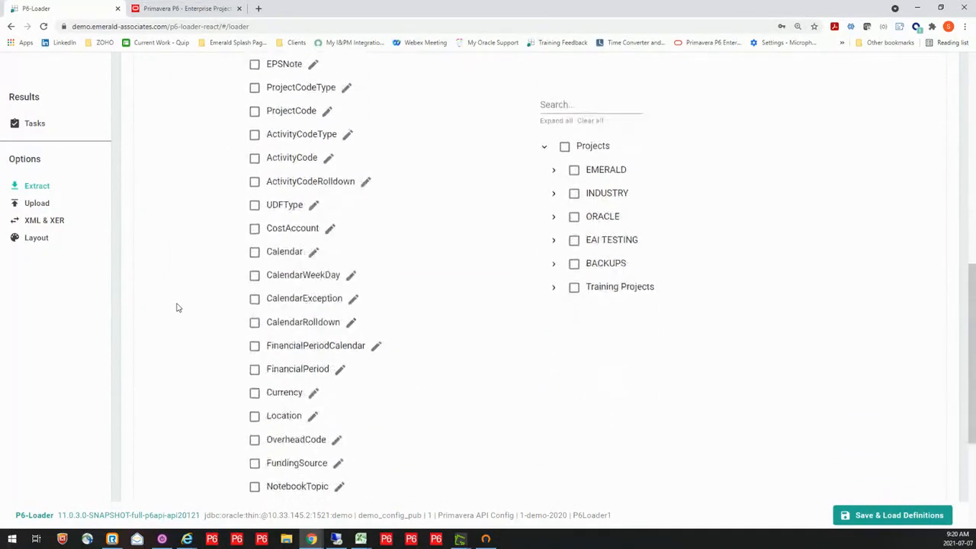
{"action": "scroll", "coordinate": [176, 307], "scroll_direction": "down", "scroll_amount": 1}
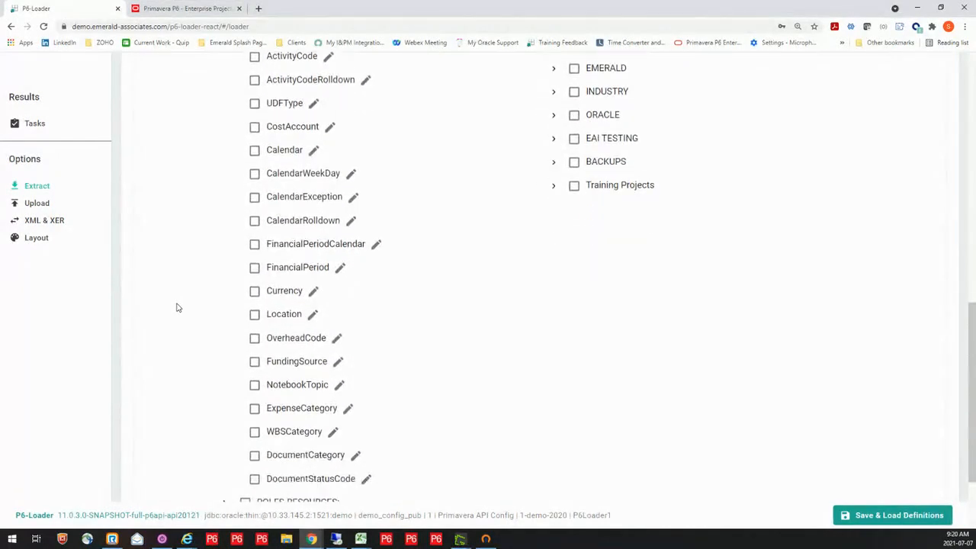
{"action": "scroll", "coordinate": [176, 307], "scroll_direction": "down", "scroll_amount": 2}
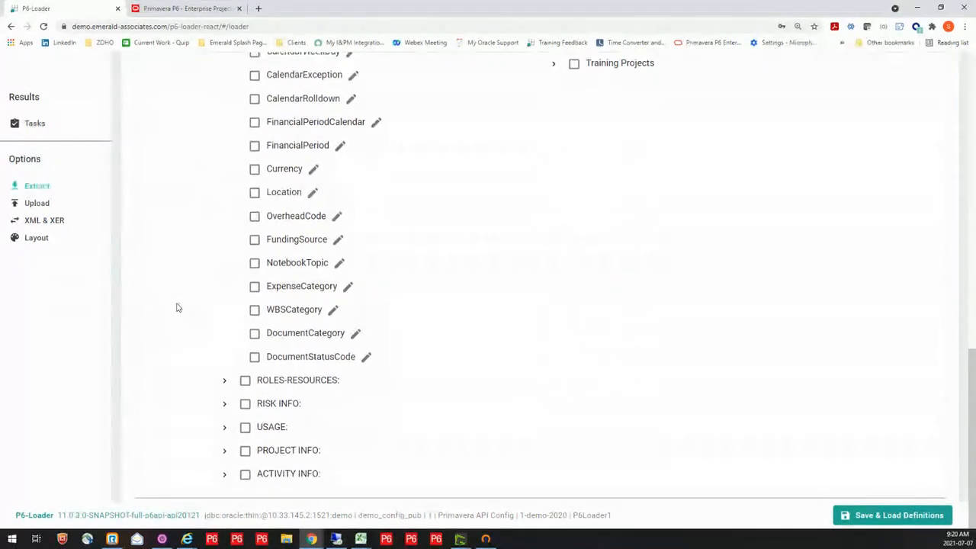
Expand the ROLES-RESOURCES, RISK INFO and USAGE groups to review the modules available for extraction
{"action": "left_click", "coordinate": [223, 381]}
{"action": "scroll", "coordinate": [206, 313], "scroll_direction": "down", "scroll_amount": 4}
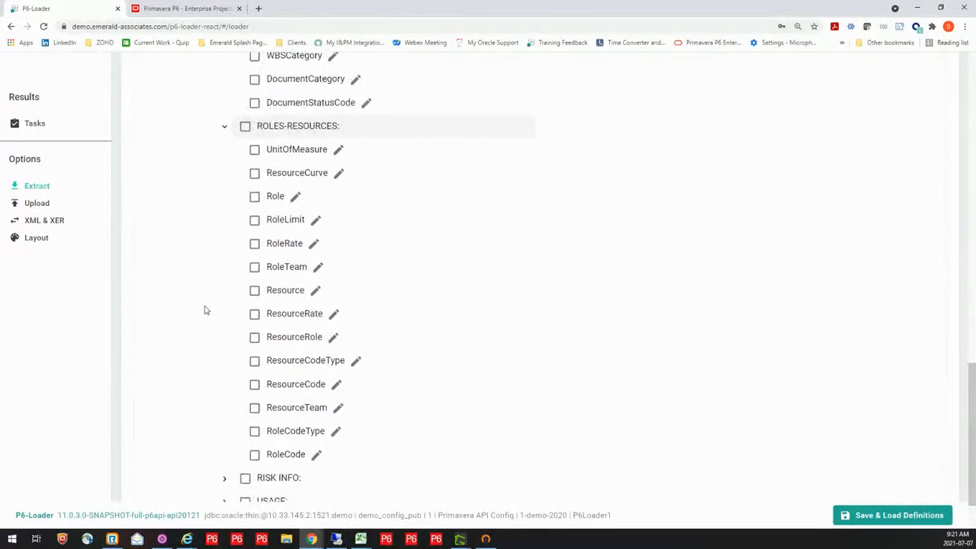
{"action": "scroll", "coordinate": [205, 310], "scroll_direction": "down", "scroll_amount": 2}
{"action": "left_click", "coordinate": [225, 405]}
{"action": "scroll", "coordinate": [221, 303], "scroll_direction": "down", "scroll_amount": 3}
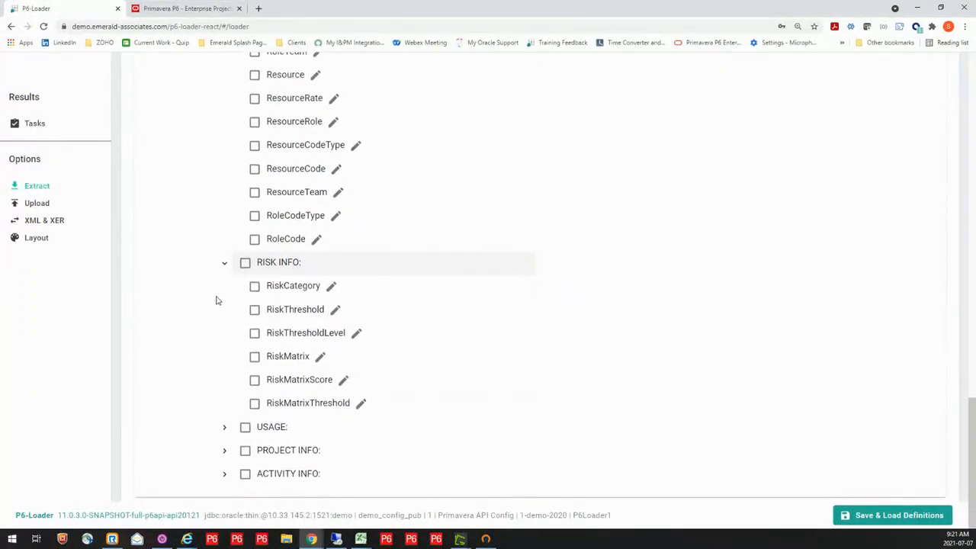
{"action": "left_click", "coordinate": [225, 427]}
{"action": "scroll", "coordinate": [196, 320], "scroll_direction": "down", "scroll_amount": 2}
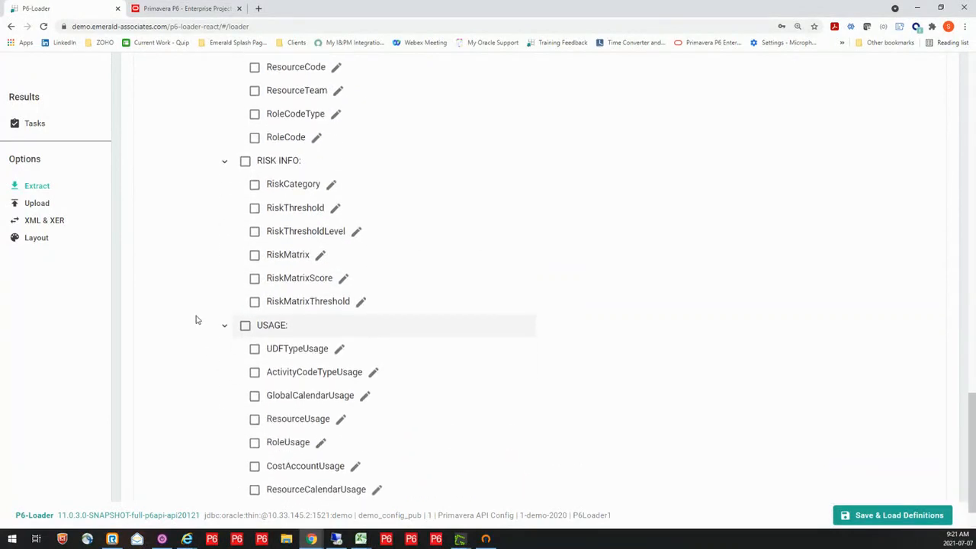
{"action": "scroll", "coordinate": [196, 320], "scroll_direction": "down", "scroll_amount": 1}
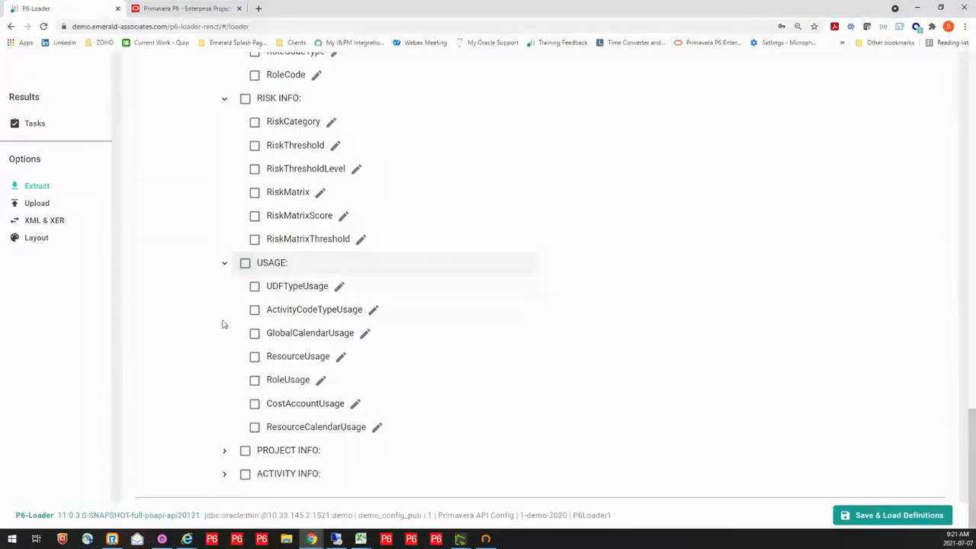
Expand the PROJECT INFO and ACTIVITY INFO groups to review their extractable modules
{"action": "left_click", "coordinate": [225, 451]}
{"action": "scroll", "coordinate": [175, 303], "scroll_direction": "down", "scroll_amount": 4}
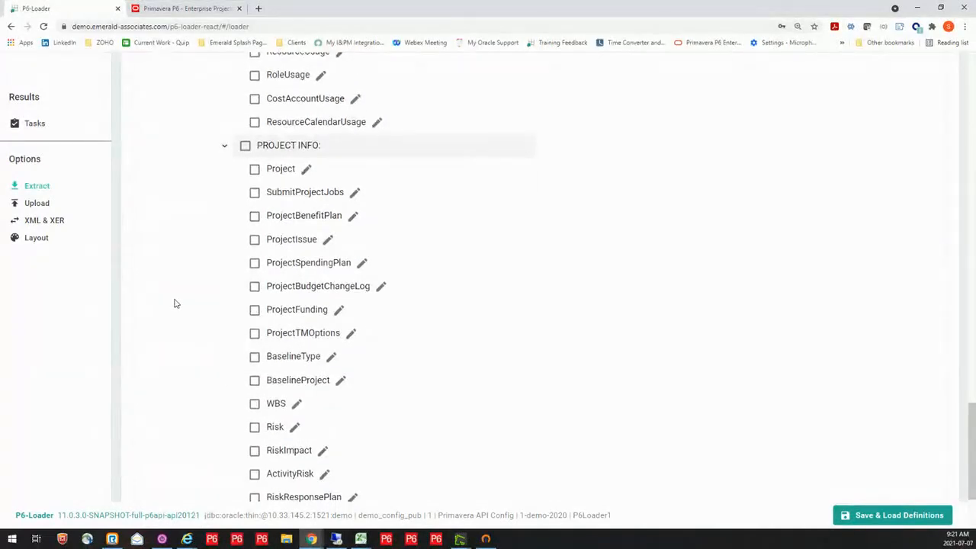
{"action": "scroll", "coordinate": [175, 304], "scroll_direction": "down", "scroll_amount": 1}
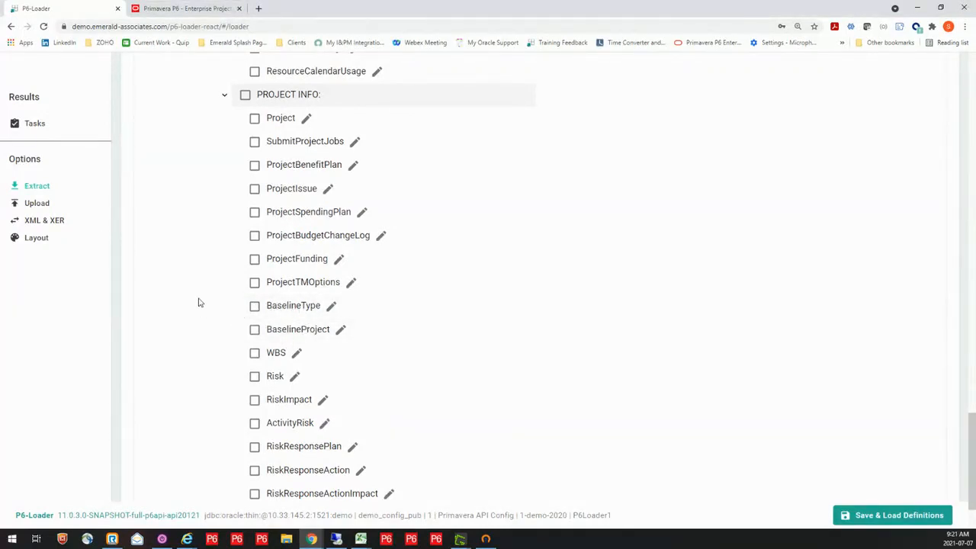
{"action": "scroll", "coordinate": [198, 303], "scroll_direction": "down", "scroll_amount": 1}
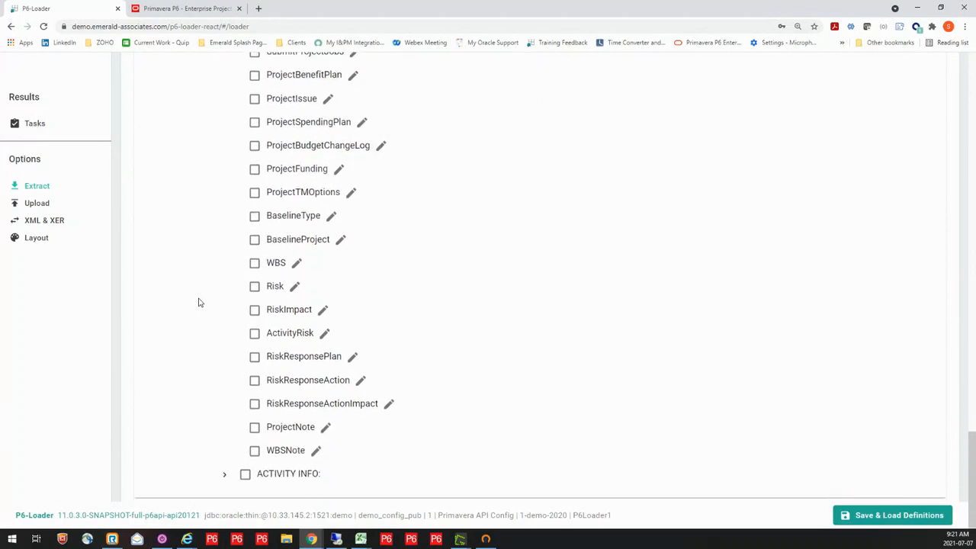
{"action": "left_click", "coordinate": [225, 475]}
{"action": "scroll", "coordinate": [206, 268], "scroll_direction": "down", "scroll_amount": 4}
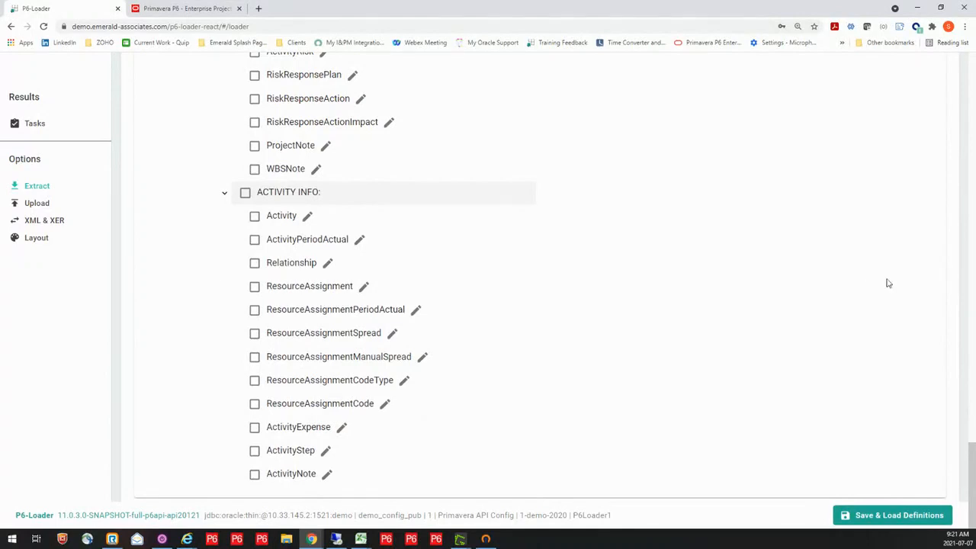
Search the project tree for "p6" and look through the matching projects under P6-LOADER
{"action": "scroll", "coordinate": [822, 255], "scroll_direction": "up", "scroll_amount": 12}
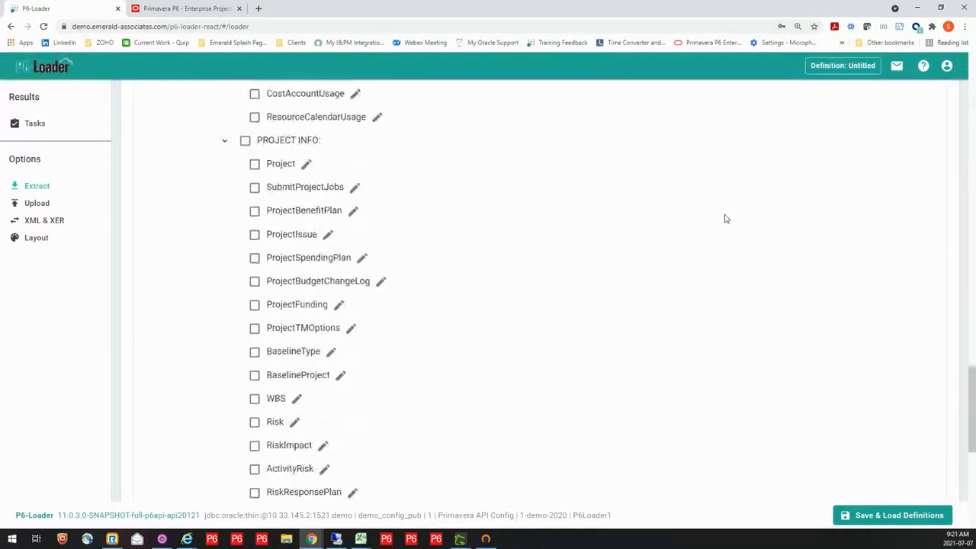
{"action": "scroll", "coordinate": [685, 212], "scroll_direction": "up", "scroll_amount": 1}
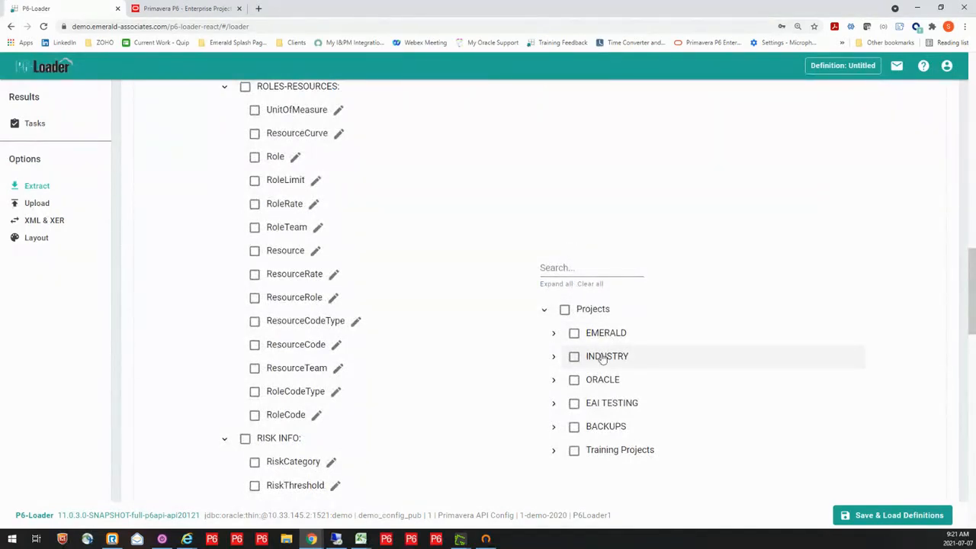
{"action": "left_click", "coordinate": [557, 267]}
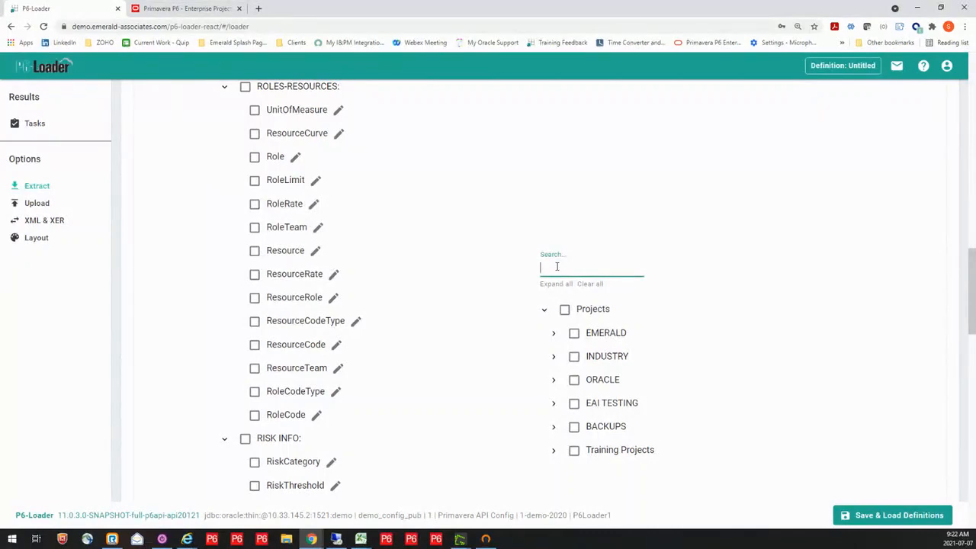
{"action": "type", "text": "P6"}
{"action": "scroll", "coordinate": [533, 286], "scroll_direction": "up", "scroll_amount": 3}
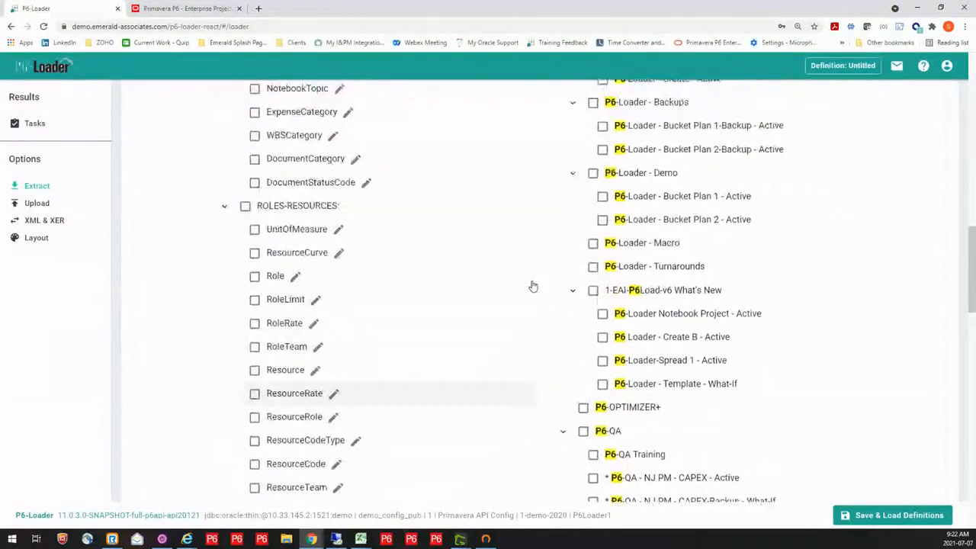
{"action": "scroll", "coordinate": [532, 286], "scroll_direction": "up", "scroll_amount": 2}
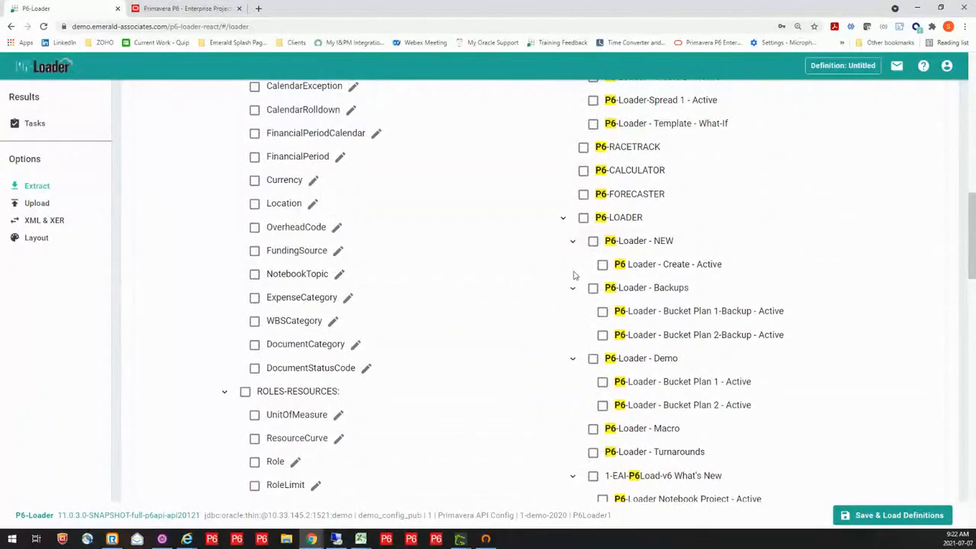
{"action": "scroll", "coordinate": [526, 218], "scroll_direction": "up", "scroll_amount": 5}
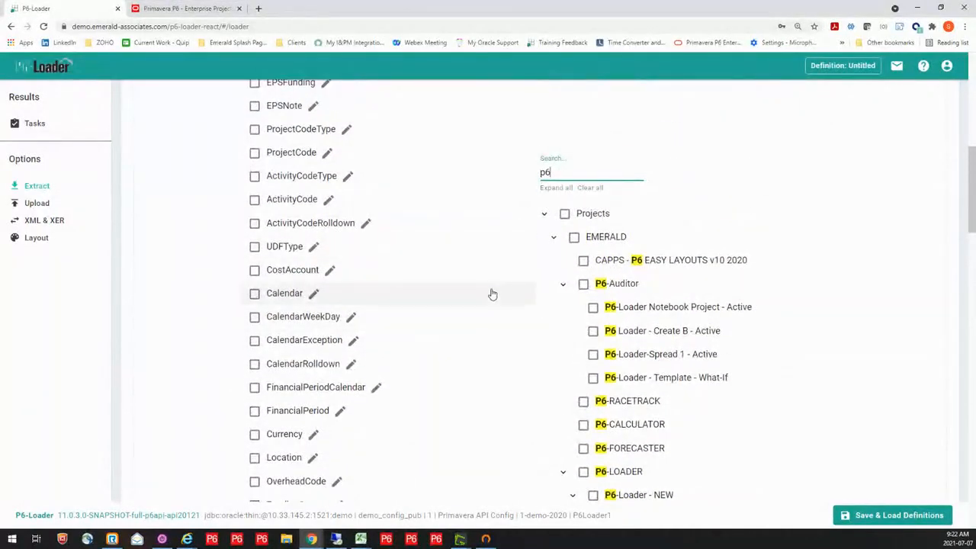
{"action": "scroll", "coordinate": [490, 298], "scroll_direction": "down", "scroll_amount": 1}
{"action": "scroll", "coordinate": [492, 306], "scroll_direction": "down", "scroll_amount": 5}
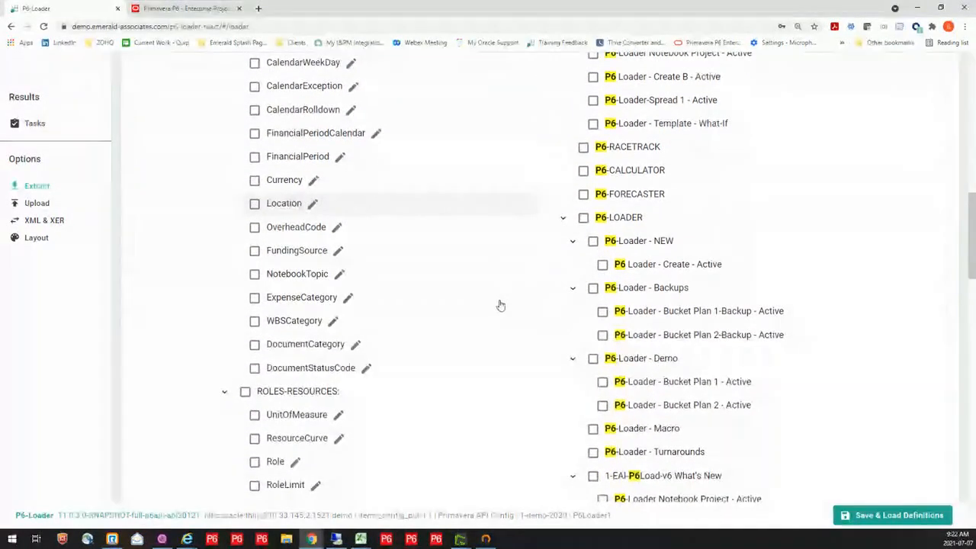
{"action": "scroll", "coordinate": [471, 268], "scroll_direction": "down", "scroll_amount": 1}
{"action": "scroll", "coordinate": [472, 270], "scroll_direction": "down", "scroll_amount": 1}
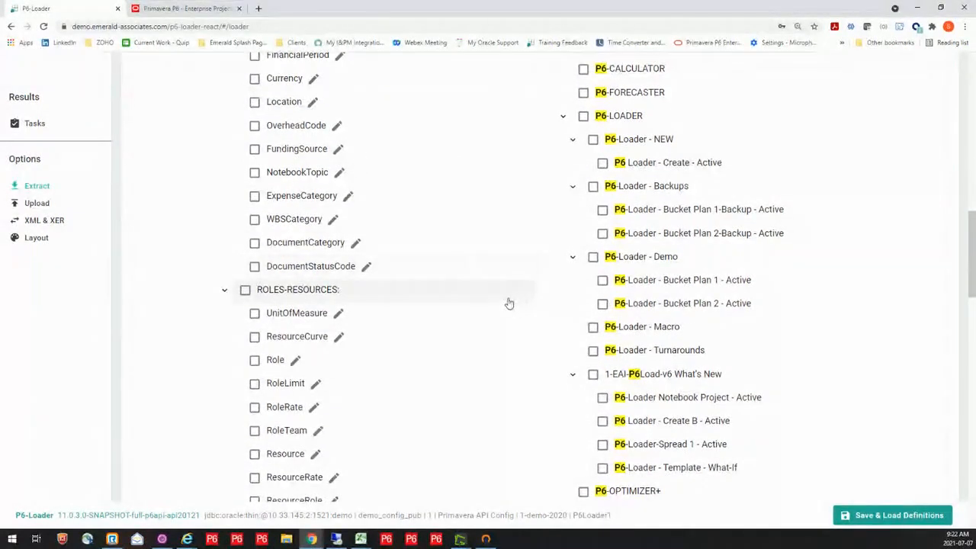
{"action": "scroll", "coordinate": [504, 302], "scroll_direction": "down", "scroll_amount": 1}
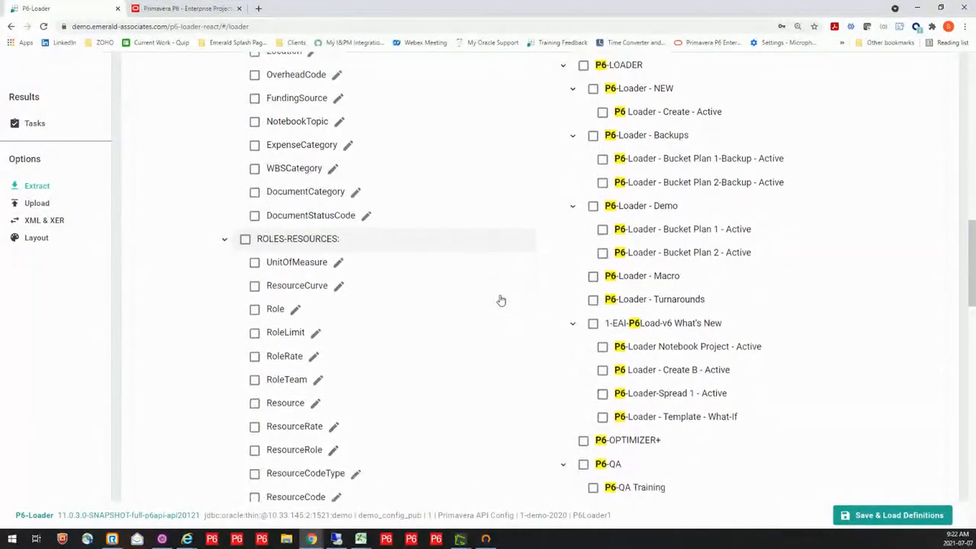
{"action": "left_click", "coordinate": [593, 324]}
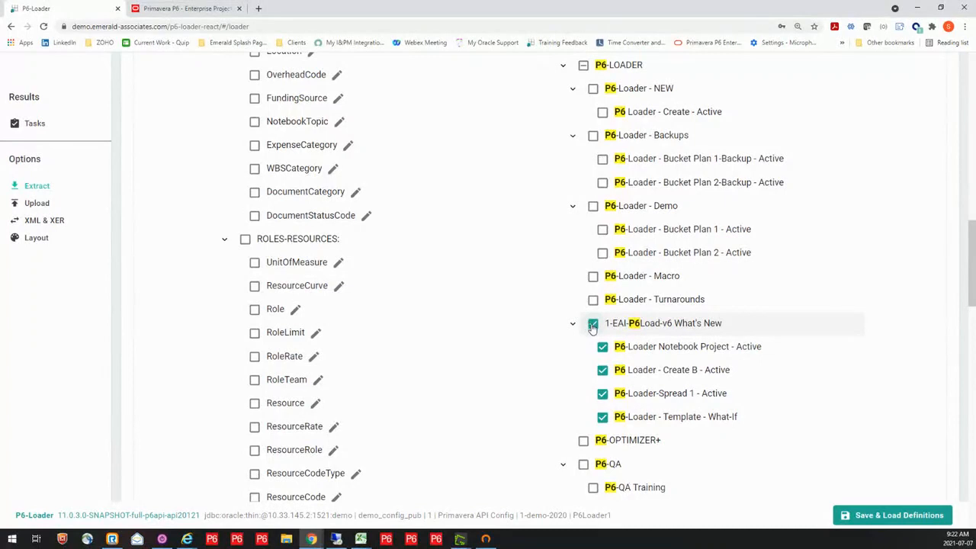
{"action": "left_click", "coordinate": [594, 326]}
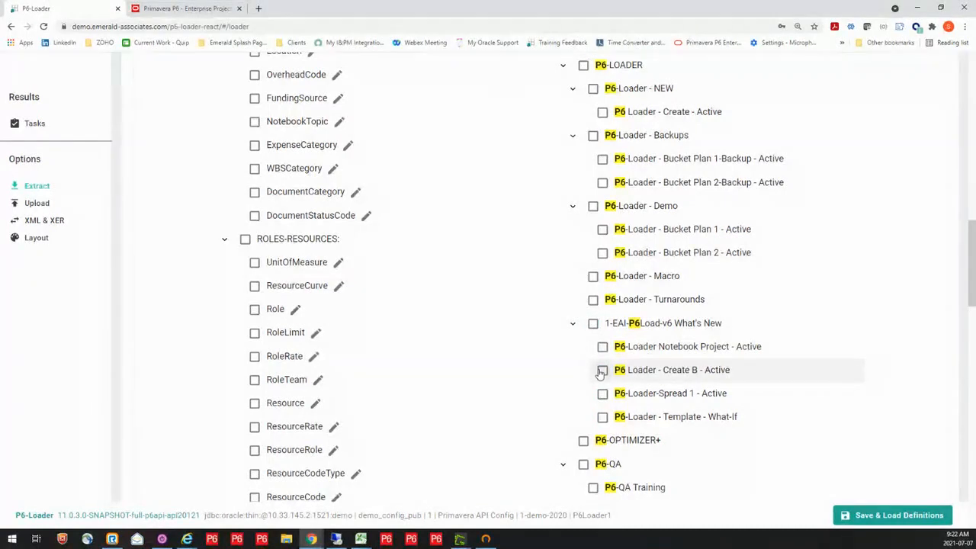
{"action": "left_click", "coordinate": [603, 392]}
{"action": "left_click", "coordinate": [603, 370]}
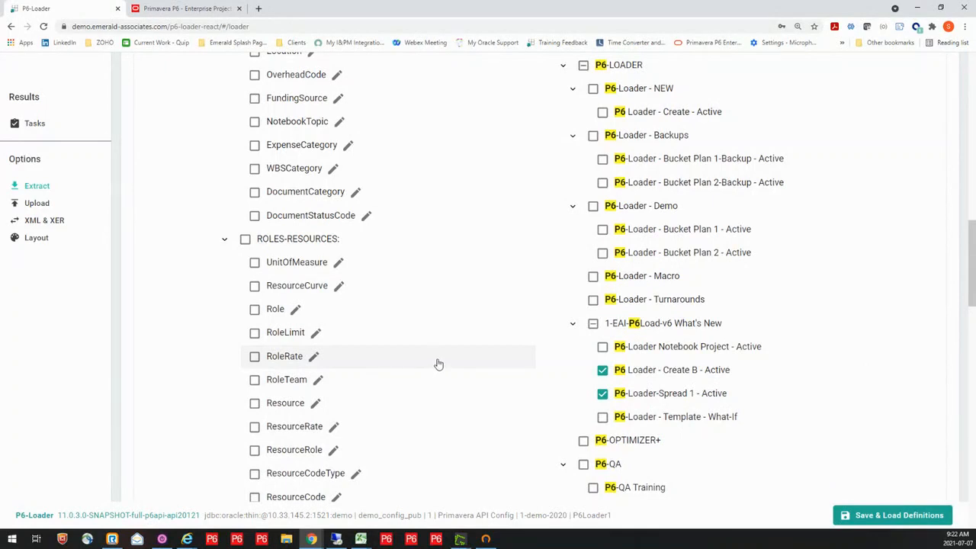
{"action": "left_click", "coordinate": [602, 394]}
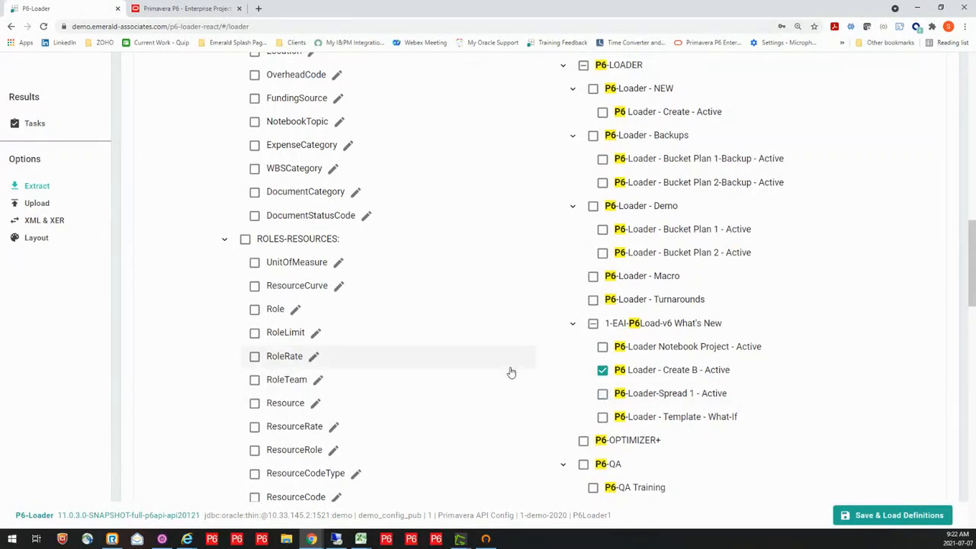
{"action": "left_click", "coordinate": [602, 372]}
Select the OBS and EPS modules under GLOBAL INFO for extraction
{"action": "scroll", "coordinate": [531, 294], "scroll_direction": "up", "scroll_amount": 8}
{"action": "scroll", "coordinate": [532, 287], "scroll_direction": "up", "scroll_amount": 5}
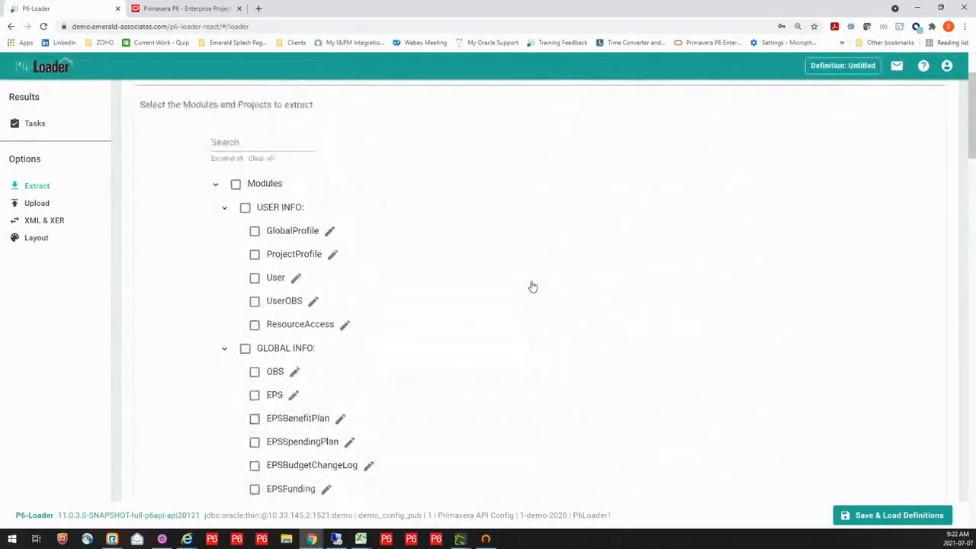
{"action": "scroll", "coordinate": [527, 283], "scroll_direction": "down", "scroll_amount": 3}
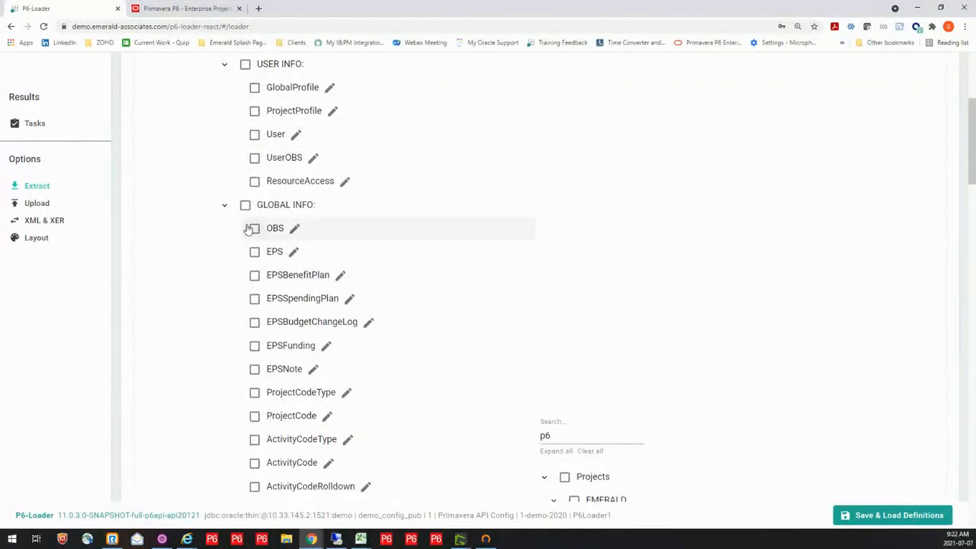
{"action": "left_click", "coordinate": [254, 228]}
{"action": "left_click", "coordinate": [256, 252]}
{"action": "scroll", "coordinate": [676, 291], "scroll_direction": "up", "scroll_amount": 5}
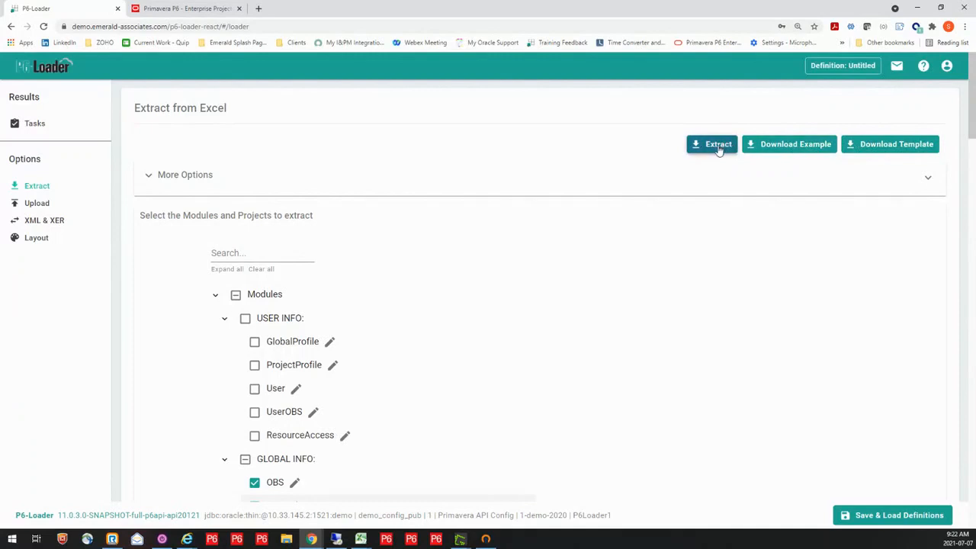
Run the extraction of the selected modules and open the downloaded result workbook in Excel with editing enabled
{"action": "left_click", "coordinate": [718, 147]}
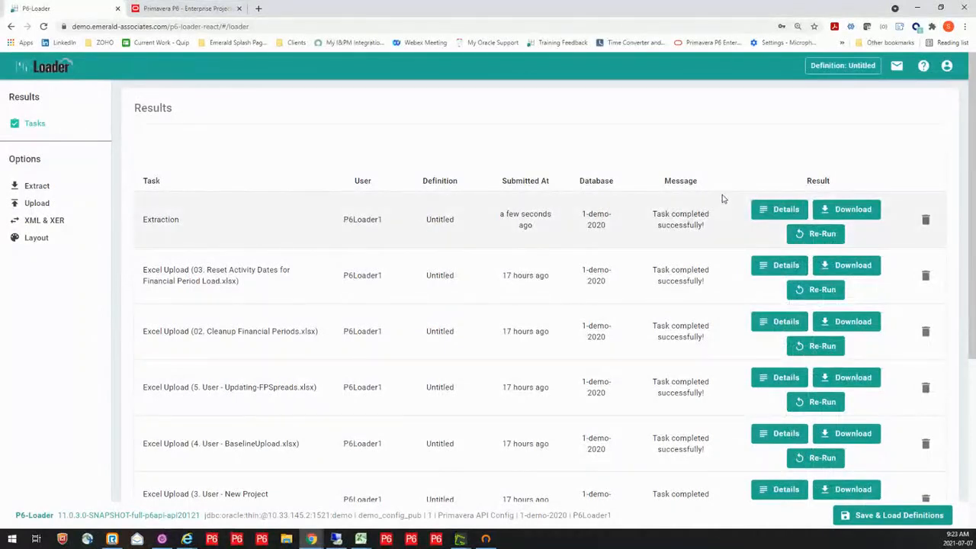
{"action": "left_click", "coordinate": [845, 211]}
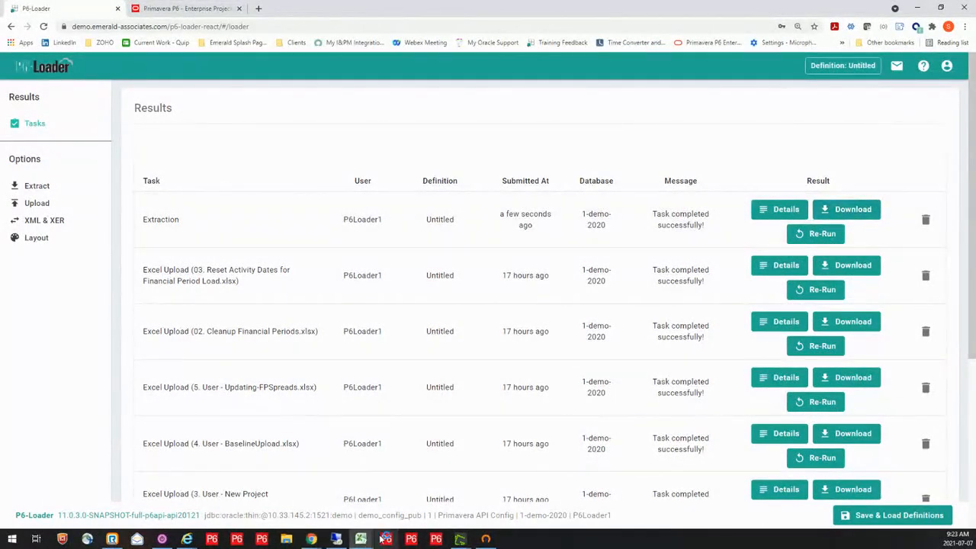
{"action": "mouse_move", "coordinate": [361, 538]}
{"action": "left_click", "coordinate": [643, 497]}
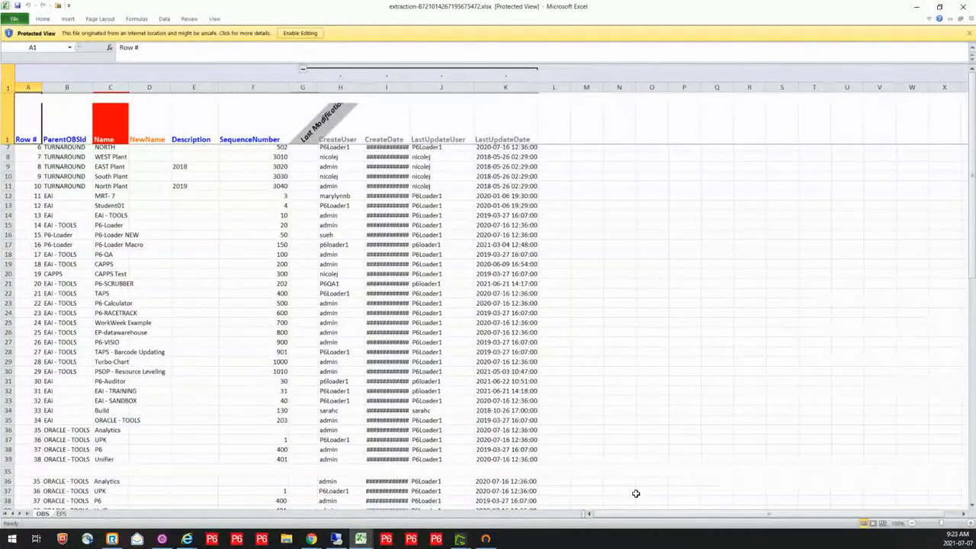
{"action": "left_click", "coordinate": [300, 33]}
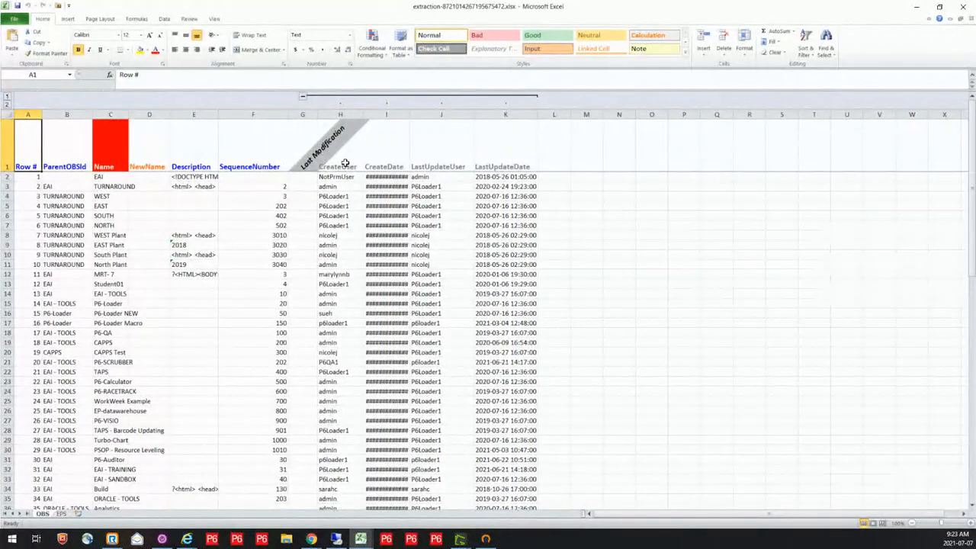
Review the OBS sheet's Name, NewName and Description columns, and fit the Name and CreateDate columns to their contents
{"action": "left_click", "coordinate": [63, 515]}
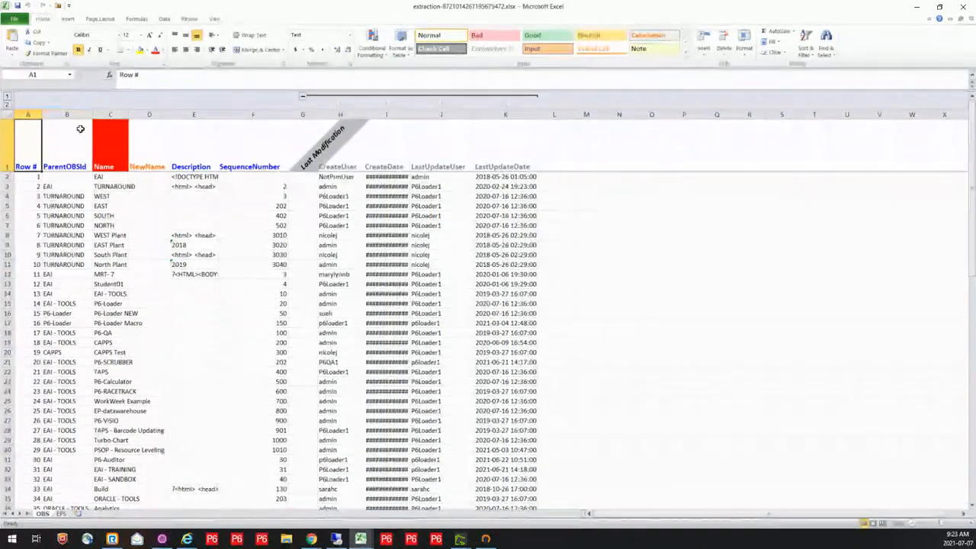
{"action": "left_click", "coordinate": [112, 142]}
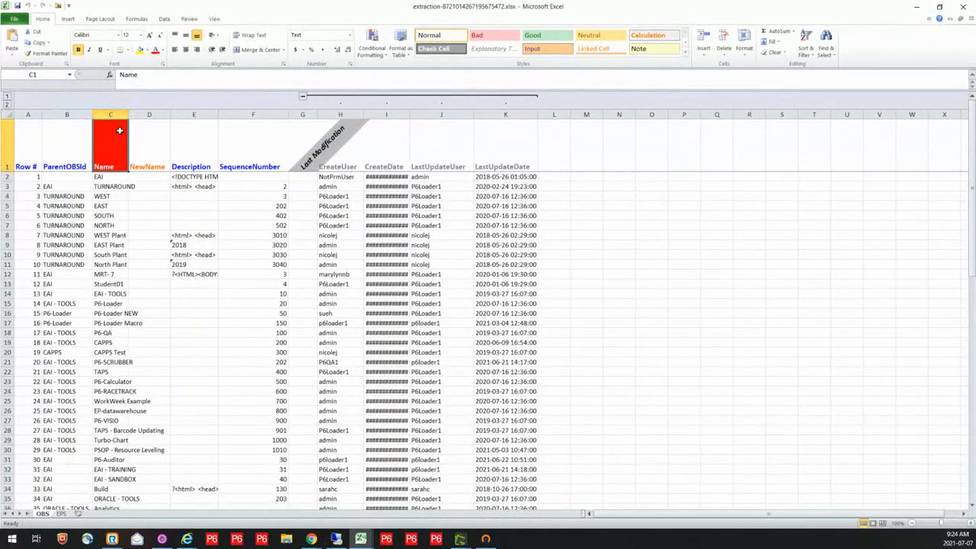
{"action": "double_click", "coordinate": [128, 114]}
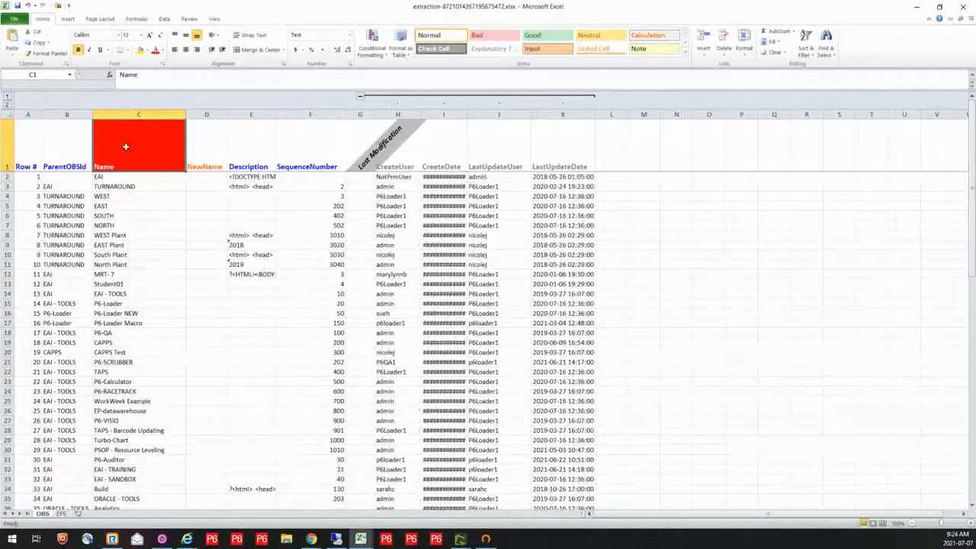
{"action": "left_click", "coordinate": [204, 182]}
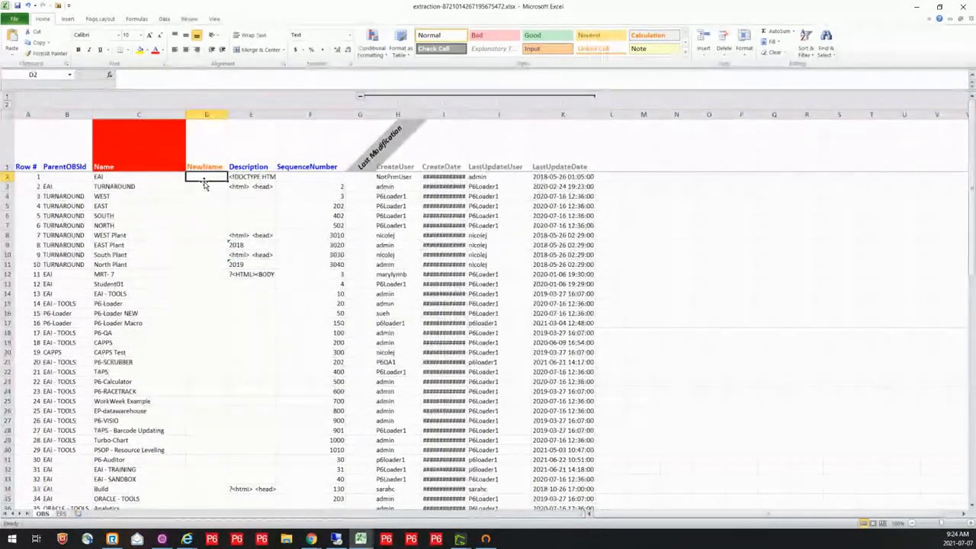
{"action": "left_click", "coordinate": [214, 146]}
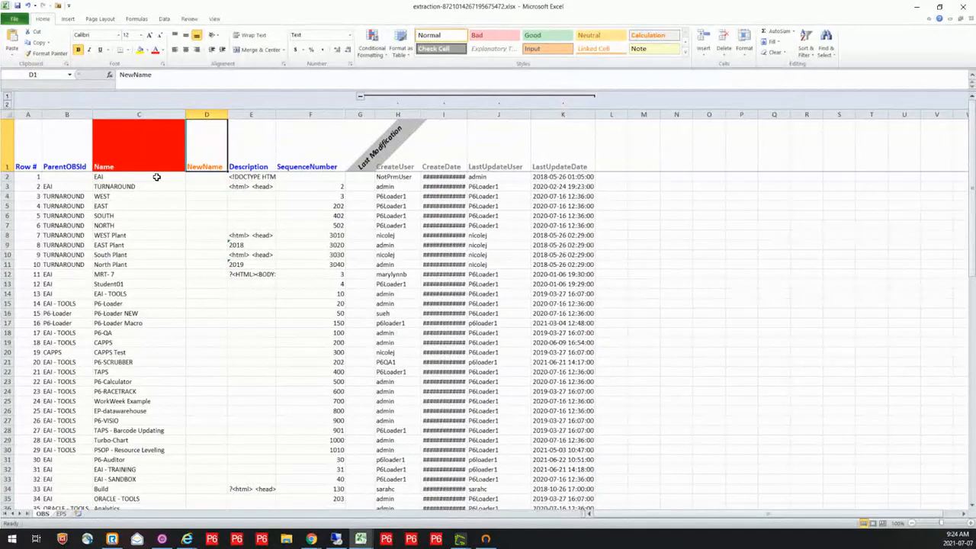
{"action": "left_click", "coordinate": [204, 177]}
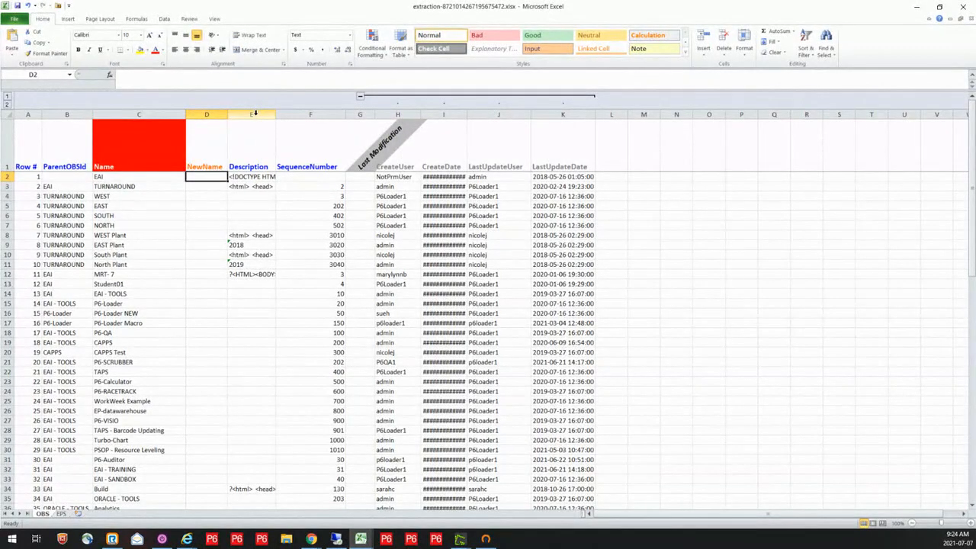
{"action": "left_click", "coordinate": [255, 113]}
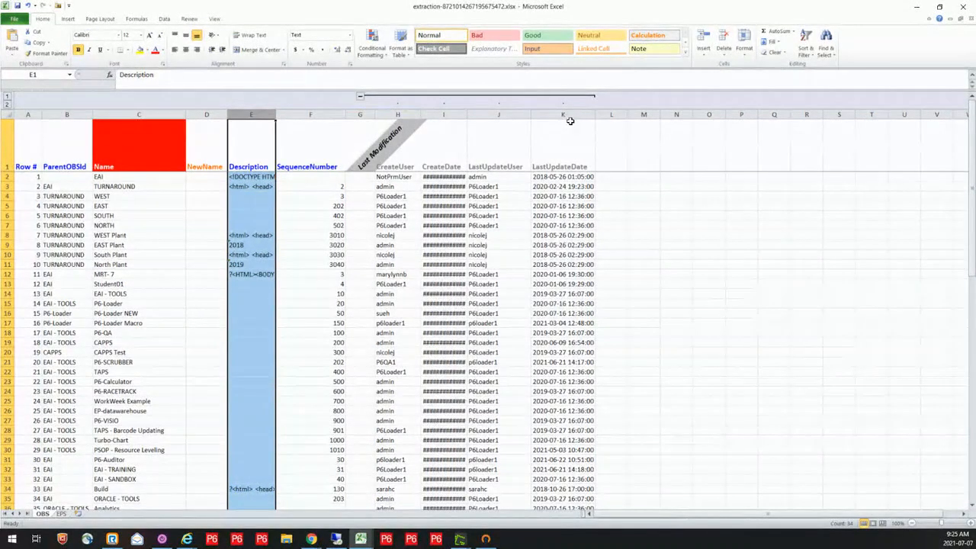
{"action": "double_click", "coordinate": [466, 116]}
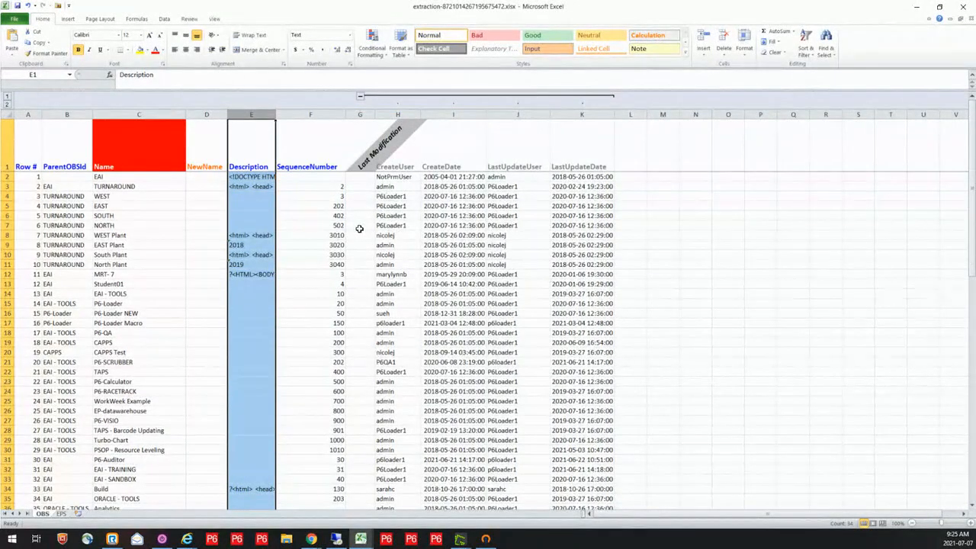
Fit the Name, Id and OBSId columns on the EPS sheet to their contents
{"action": "left_click", "coordinate": [61, 514]}
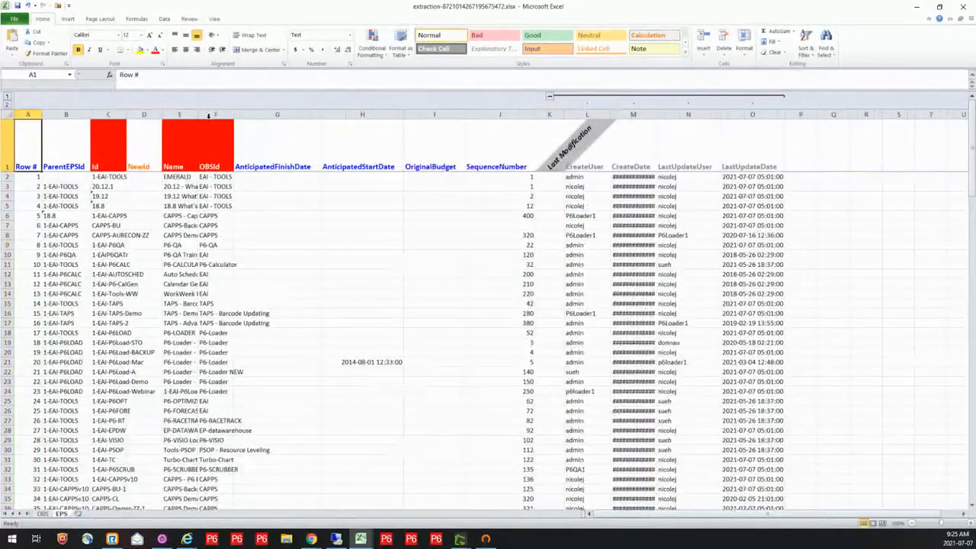
{"action": "double_click", "coordinate": [197, 115]}
{"action": "double_click", "coordinate": [126, 115]}
{"action": "double_click", "coordinate": [371, 115]}
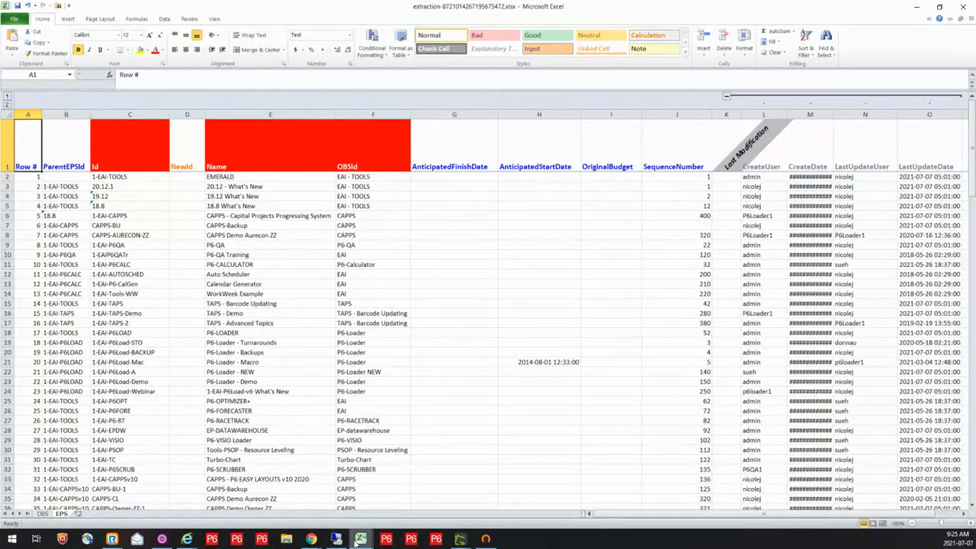
Switch to the workbook 1. Admin - EPS-OBS - NEW.xlsx and examine the OBS sheet's highlighted EAI - TRAINING and EAI - SANDBOX rows and CLEANUP column
{"action": "mouse_move", "coordinate": [358, 539]}
{"action": "left_click", "coordinate": [95, 500]}
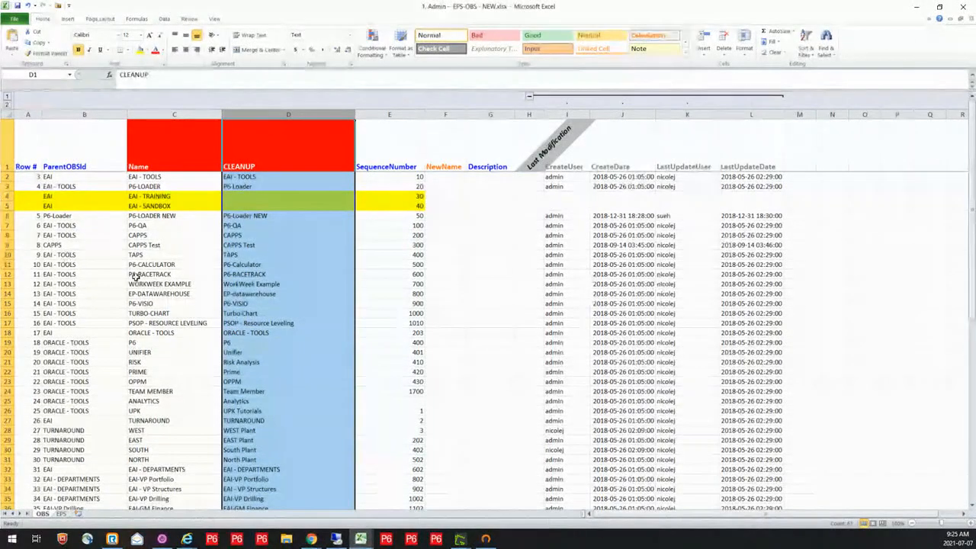
{"action": "scroll", "coordinate": [196, 295], "scroll_direction": "down", "scroll_amount": 1}
{"action": "scroll", "coordinate": [196, 294], "scroll_direction": "down", "scroll_amount": 3}
{"action": "scroll", "coordinate": [195, 303], "scroll_direction": "up", "scroll_amount": 3}
{"action": "scroll", "coordinate": [195, 303], "scroll_direction": "down", "scroll_amount": 10}
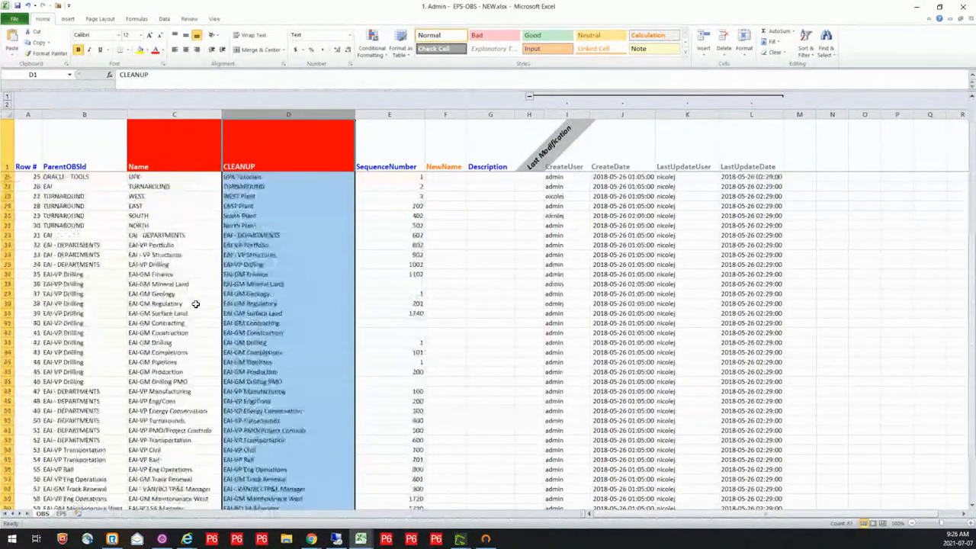
{"action": "scroll", "coordinate": [196, 303], "scroll_direction": "up", "scroll_amount": 10}
{"action": "scroll", "coordinate": [195, 304], "scroll_direction": "up", "scroll_amount": 1}
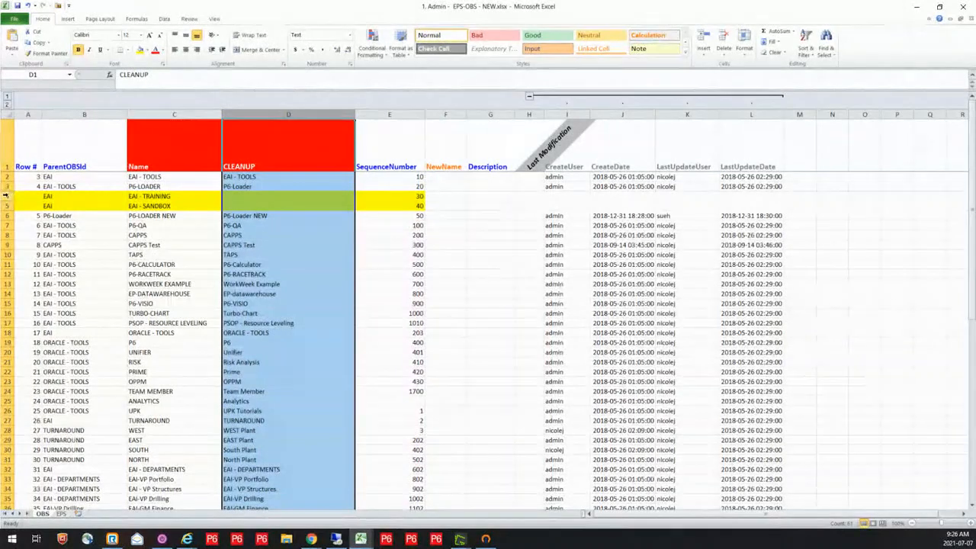
{"action": "left_click_drag", "start_coordinate": [6, 196], "coordinate": [8, 206]}
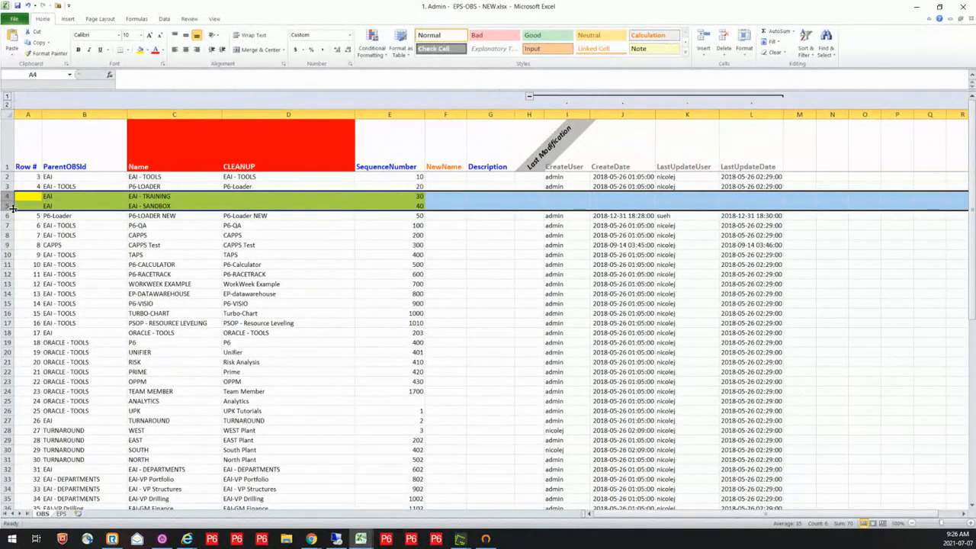
{"action": "left_click", "coordinate": [276, 114]}
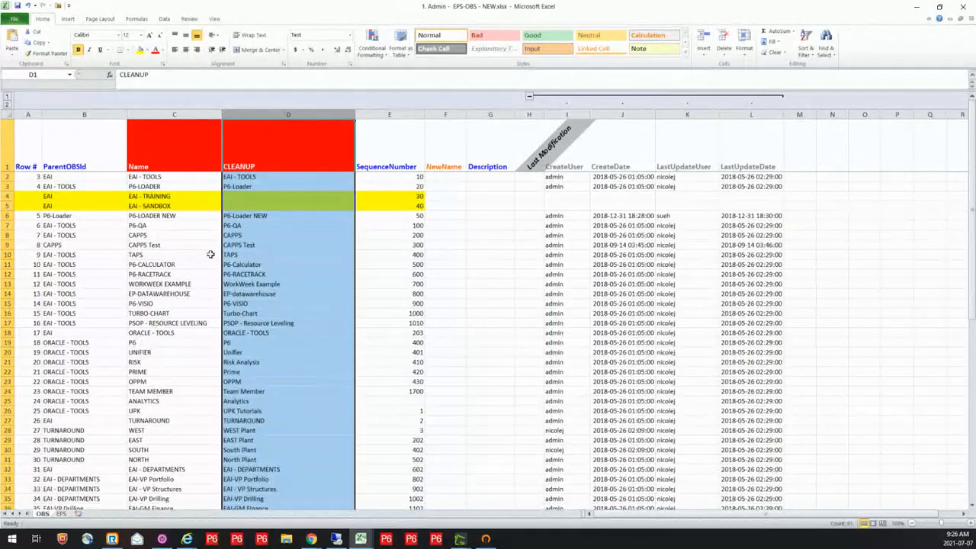
{"action": "left_click", "coordinate": [277, 113]}
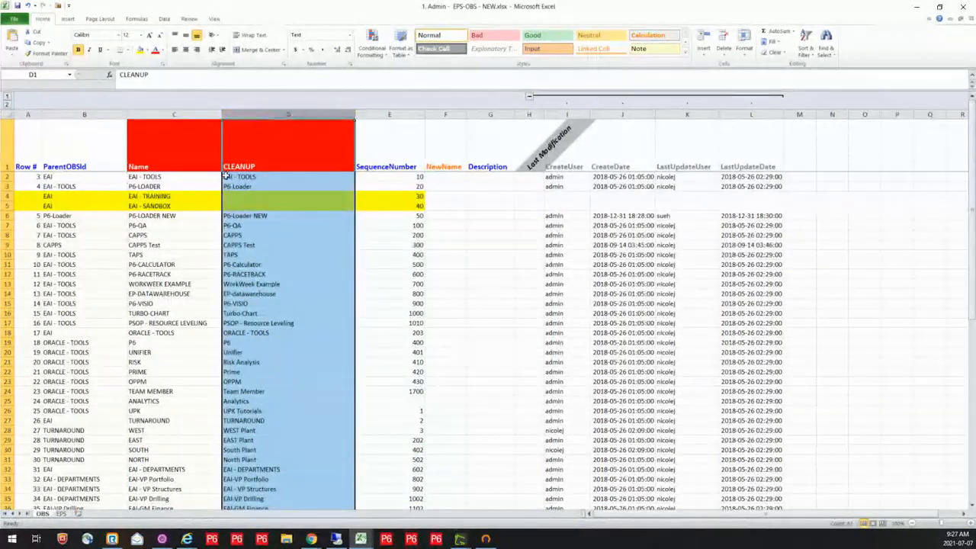
Examine the EPS sheet's highlighted 4-SANDBOX and 5-TRAINING rows and the blank row above JUNK STILL to CLEANUP
{"action": "left_click", "coordinate": [64, 514]}
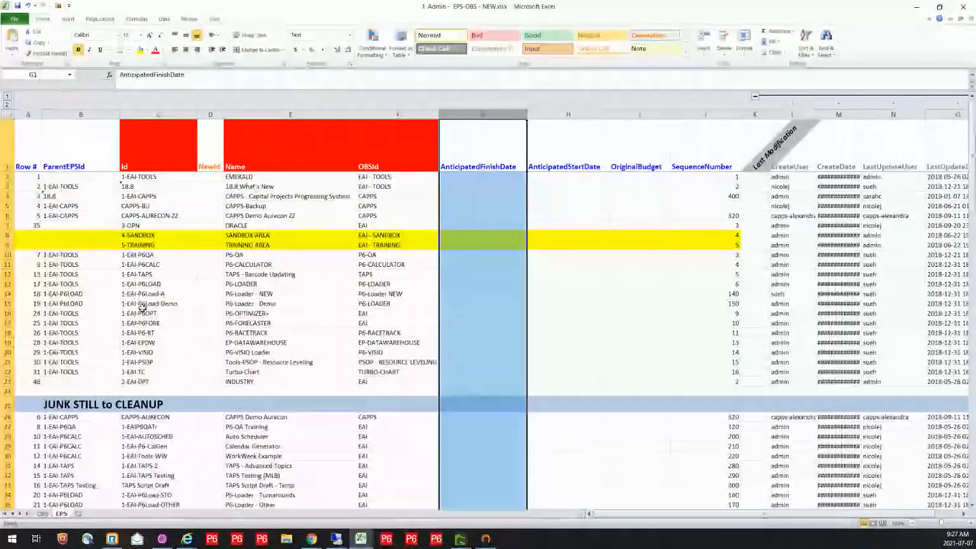
{"action": "left_click_drag", "start_coordinate": [10, 235], "coordinate": [9, 246]}
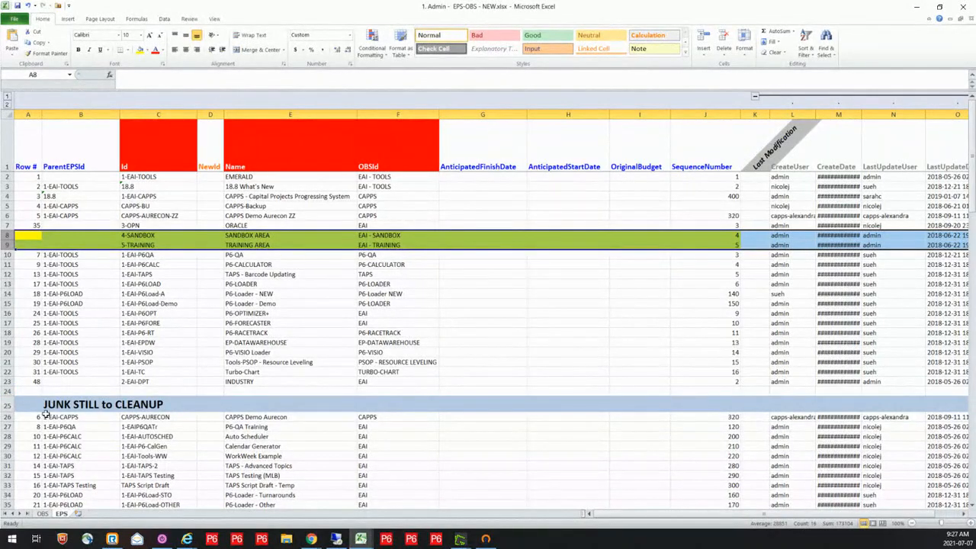
{"action": "left_click", "coordinate": [6, 390]}
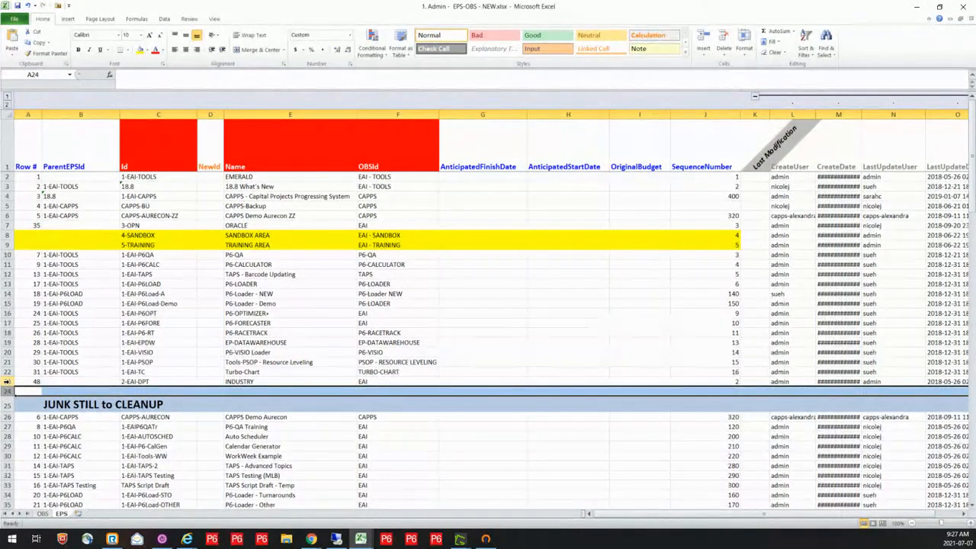
{"action": "left_click", "coordinate": [163, 305]}
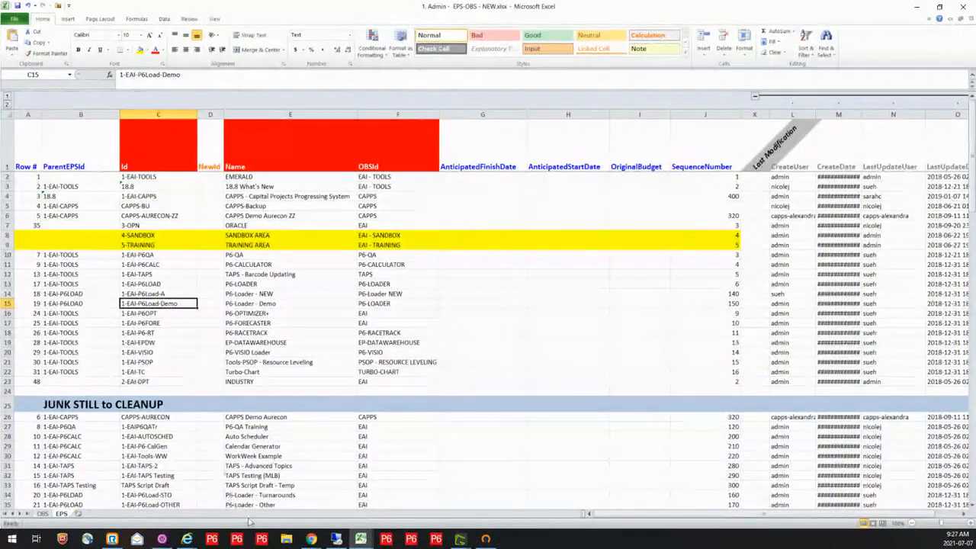
Switch to P6-Loader in Chrome and log out of the current database session
{"action": "mouse_move", "coordinate": [312, 539]}
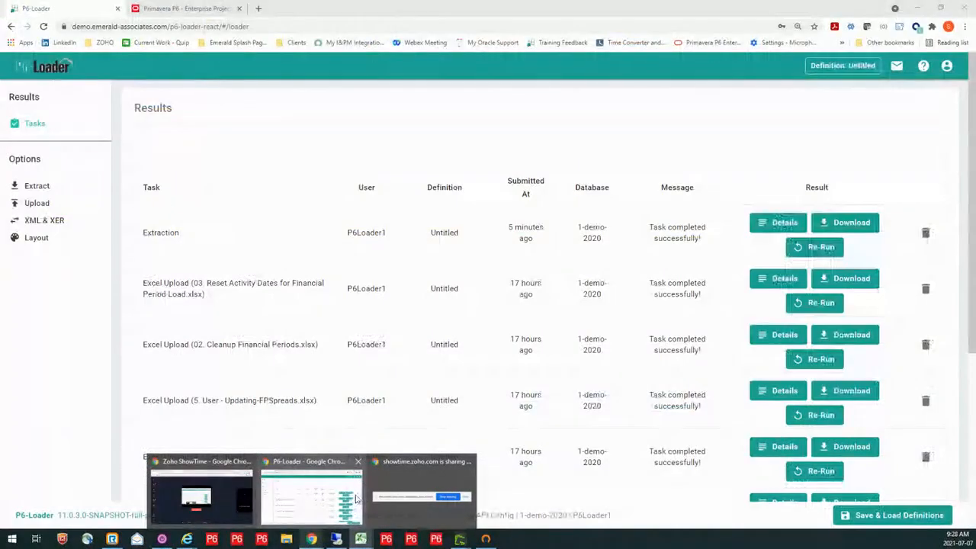
{"action": "left_click", "coordinate": [302, 483]}
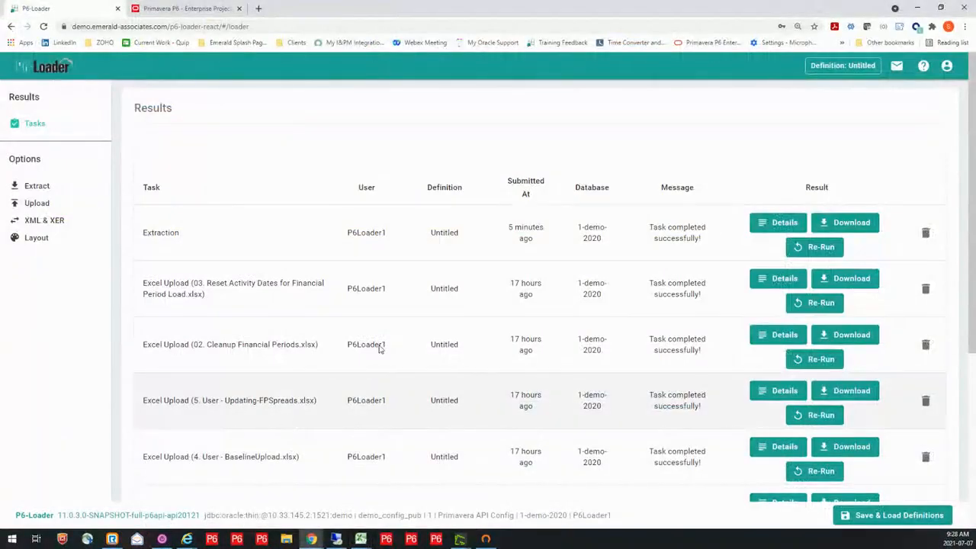
{"action": "left_click", "coordinate": [947, 69]}
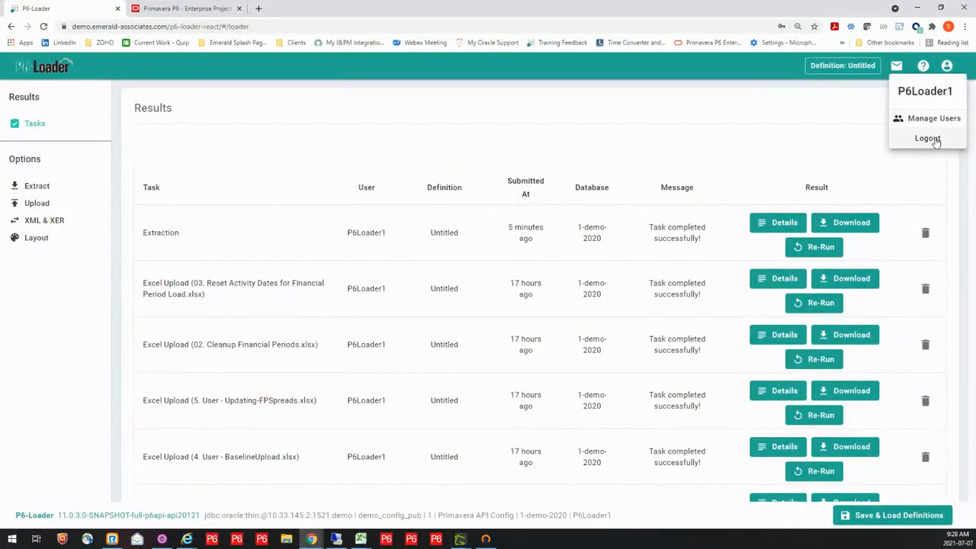
{"action": "left_click", "coordinate": [927, 139]}
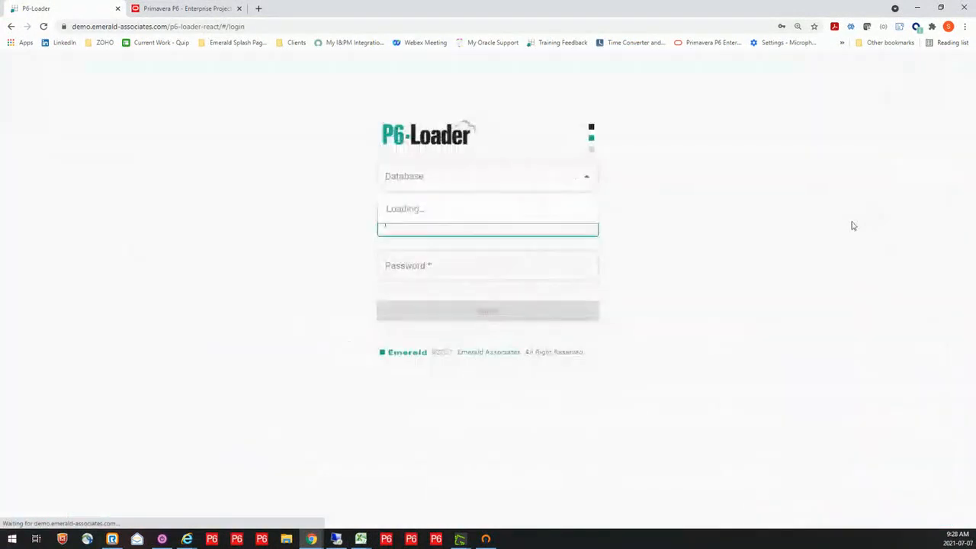
Sign in to the 2-excel-loader database using the saved admin login
{"action": "left_click", "coordinate": [584, 180]}
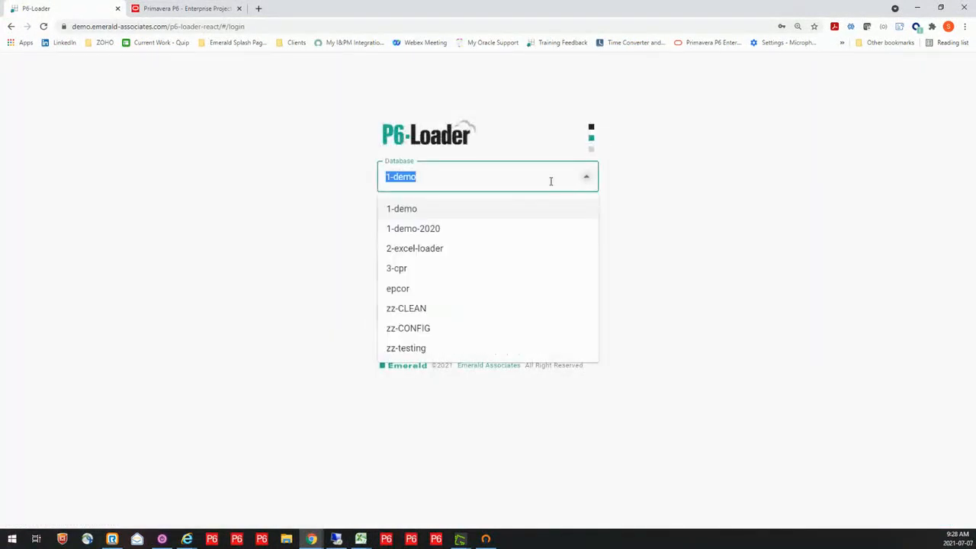
{"action": "left_click", "coordinate": [458, 248]}
{"action": "left_click", "coordinate": [458, 224]}
{"action": "left_click", "coordinate": [403, 284]}
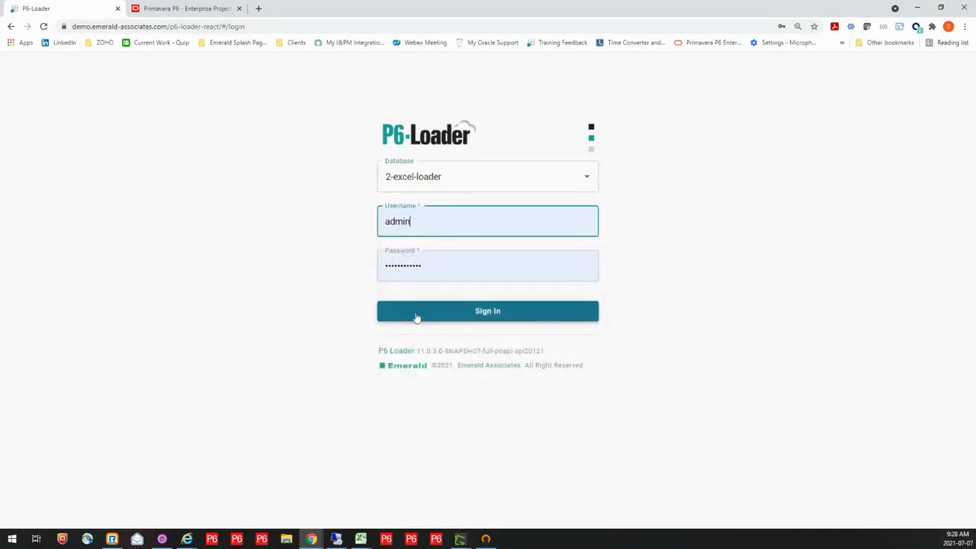
{"action": "left_click", "coordinate": [490, 314]}
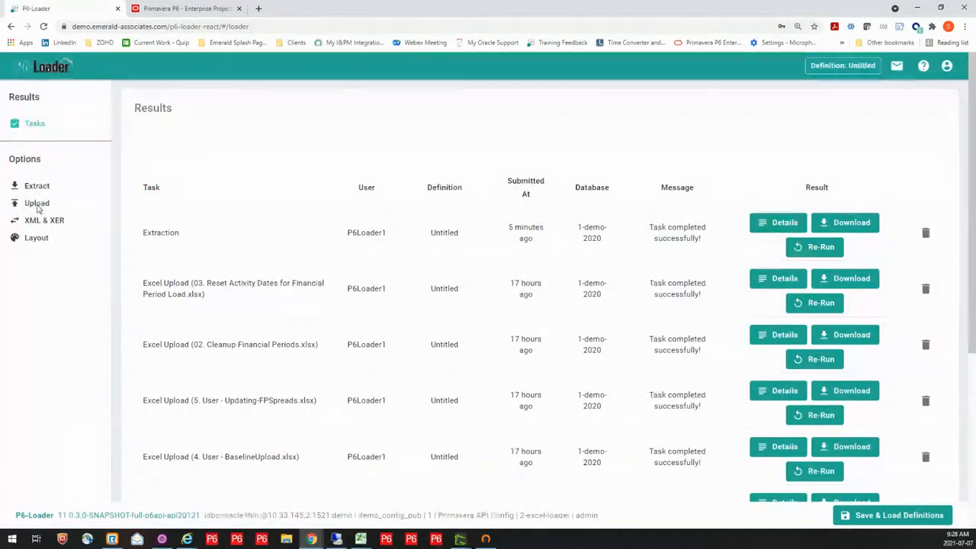
Upload the workbook 1. Admin - EPS-OBS - NEW.xlsx from the 1. Demo Files folder, leaving deletes disabled
{"action": "key", "text": "ctrl"}
{"action": "key", "text": "ctrl"}
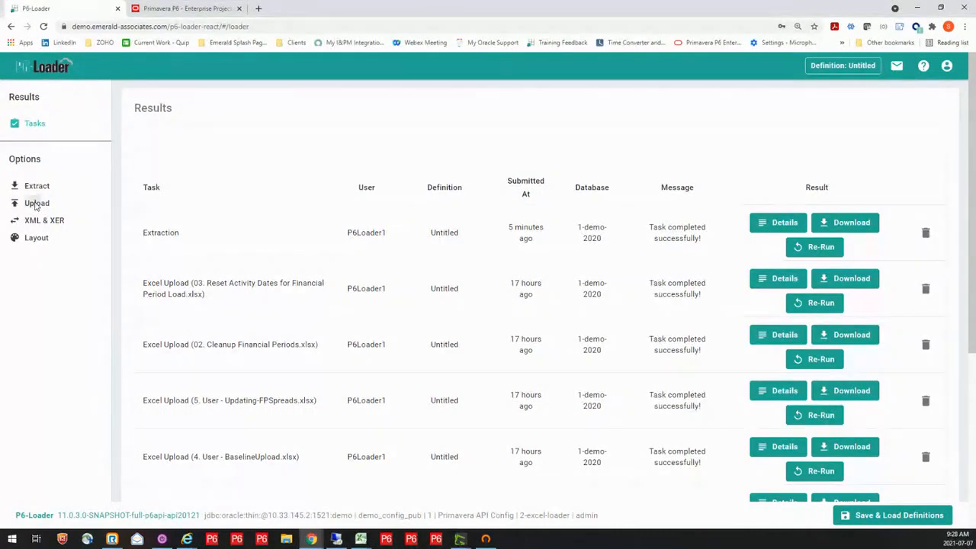
{"action": "left_click", "coordinate": [36, 204]}
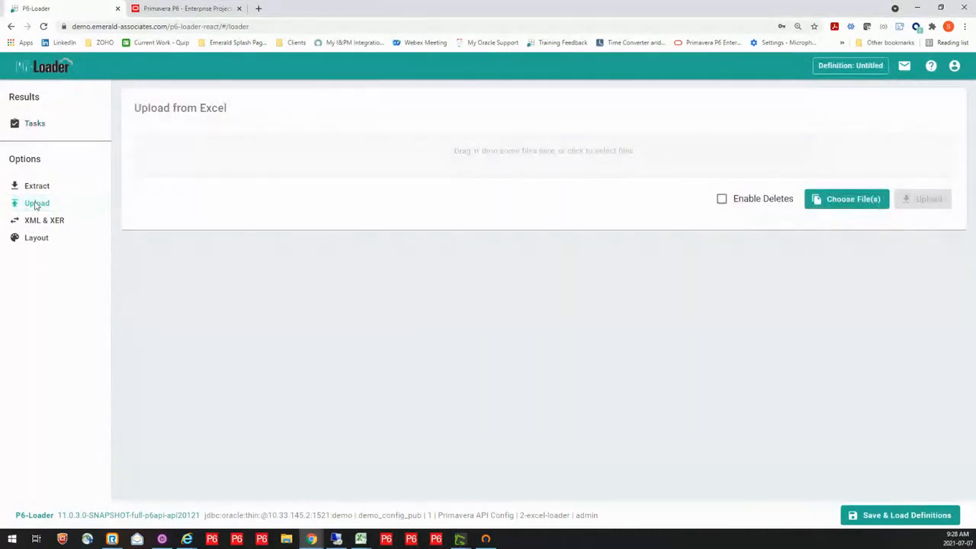
{"action": "left_click", "coordinate": [555, 152]}
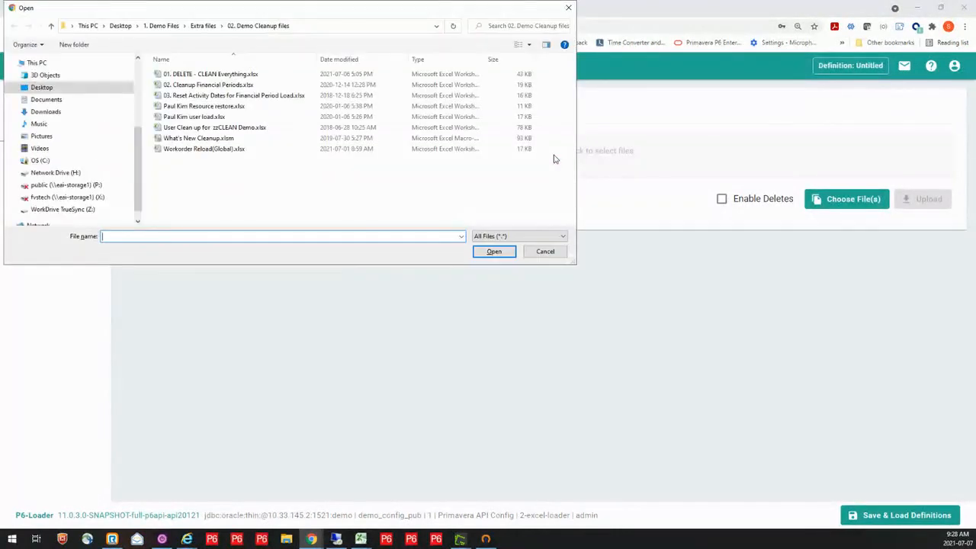
{"action": "double_click", "coordinate": [50, 27]}
{"action": "left_click", "coordinate": [228, 86]}
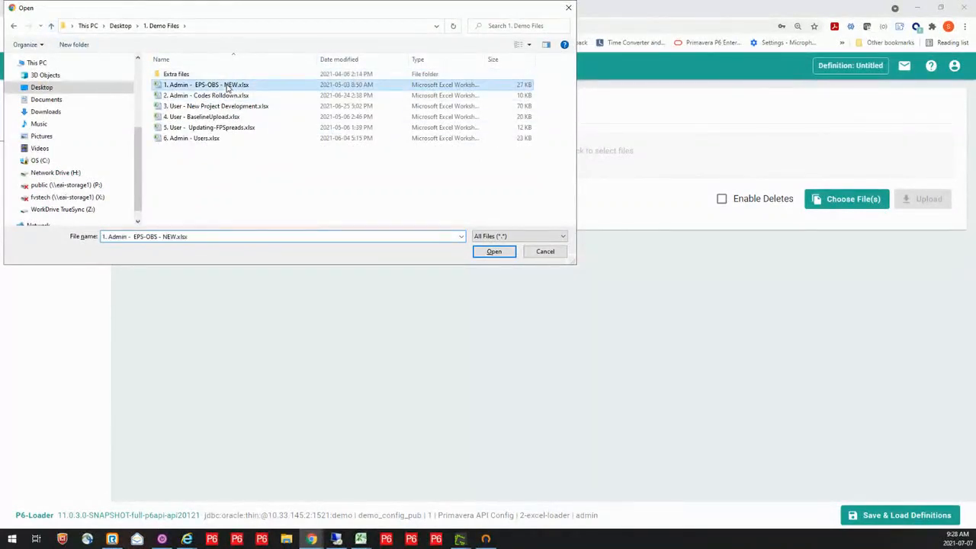
{"action": "left_click", "coordinate": [496, 254]}
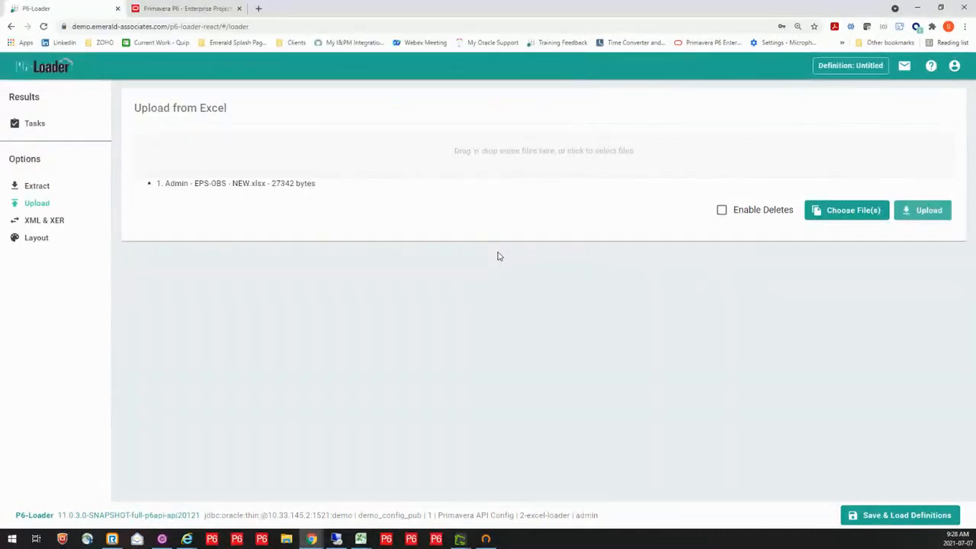
{"action": "left_click", "coordinate": [920, 212]}
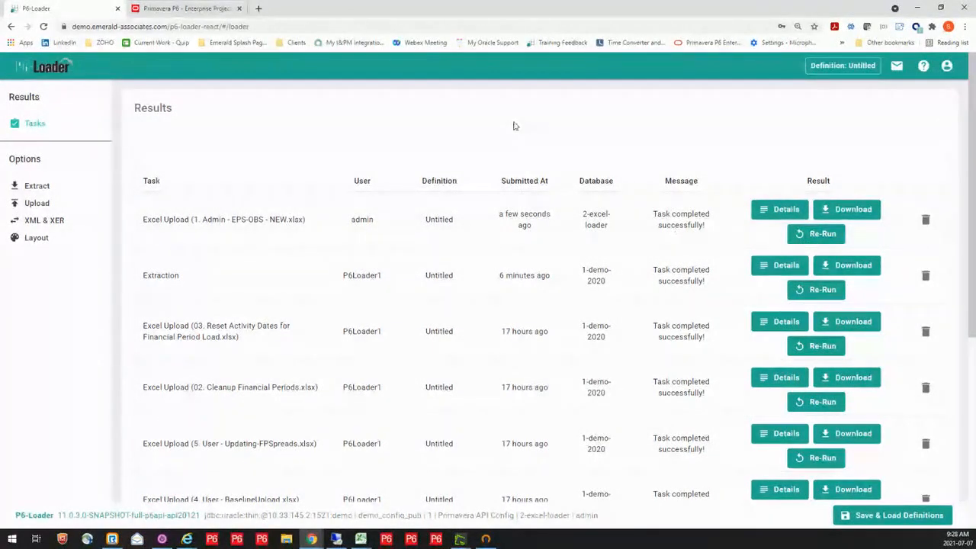
Switch to Primavera P6 EPPM and expand the 1-EAI-TOOLS, 18.8, 1-EAI-P6LOAD and 1-EAI-CAPPS nodes to inspect the EPS hierarchy
{"action": "left_click", "coordinate": [167, 10]}
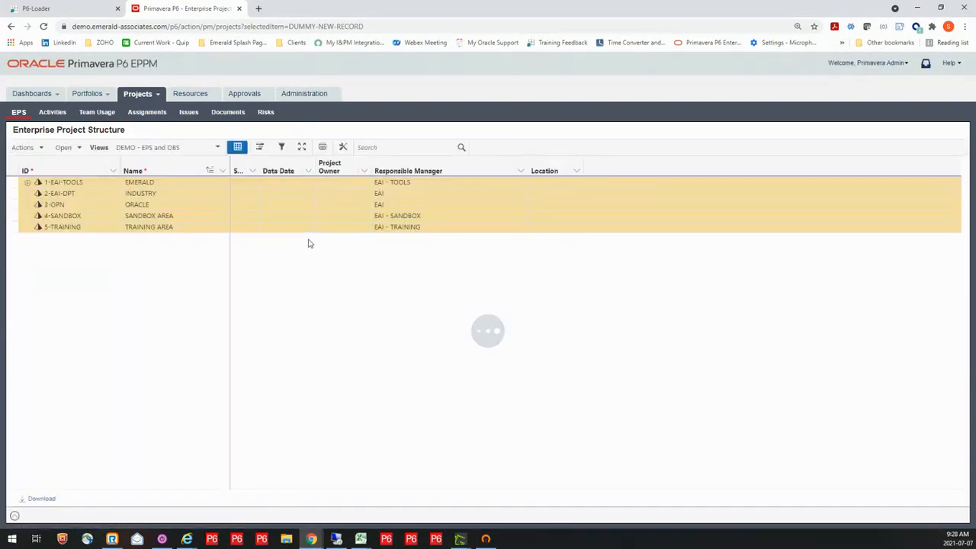
{"action": "left_click", "coordinate": [28, 184]}
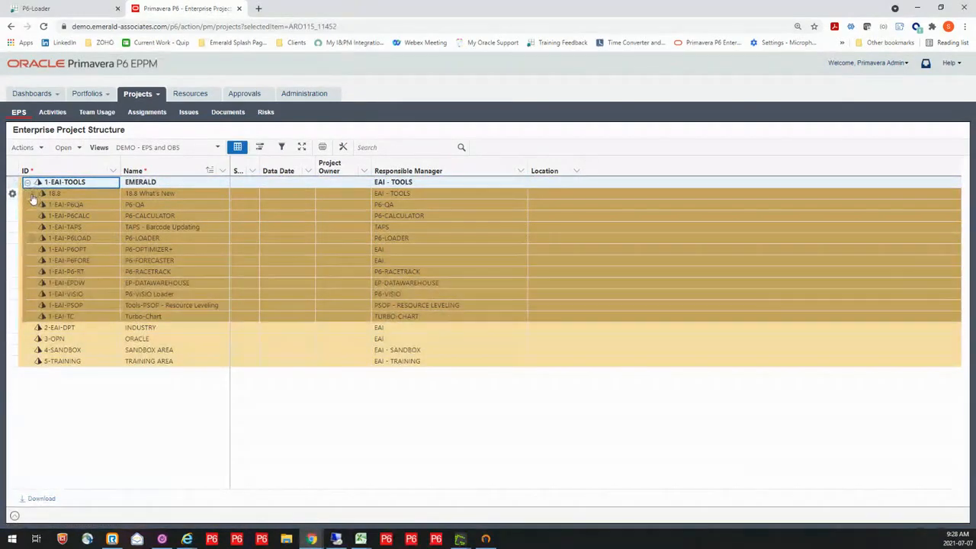
{"action": "left_click", "coordinate": [31, 193]}
{"action": "left_click", "coordinate": [33, 250]}
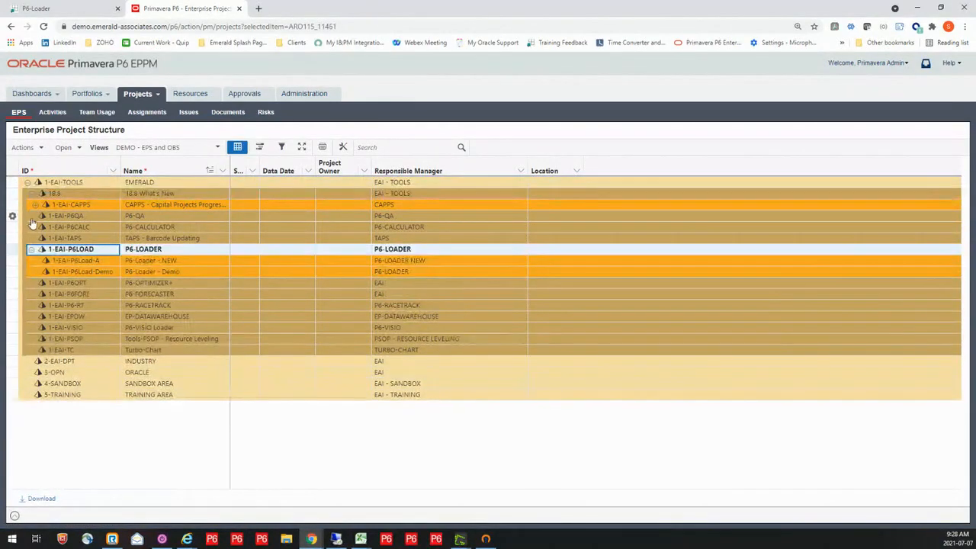
{"action": "left_click", "coordinate": [35, 204]}
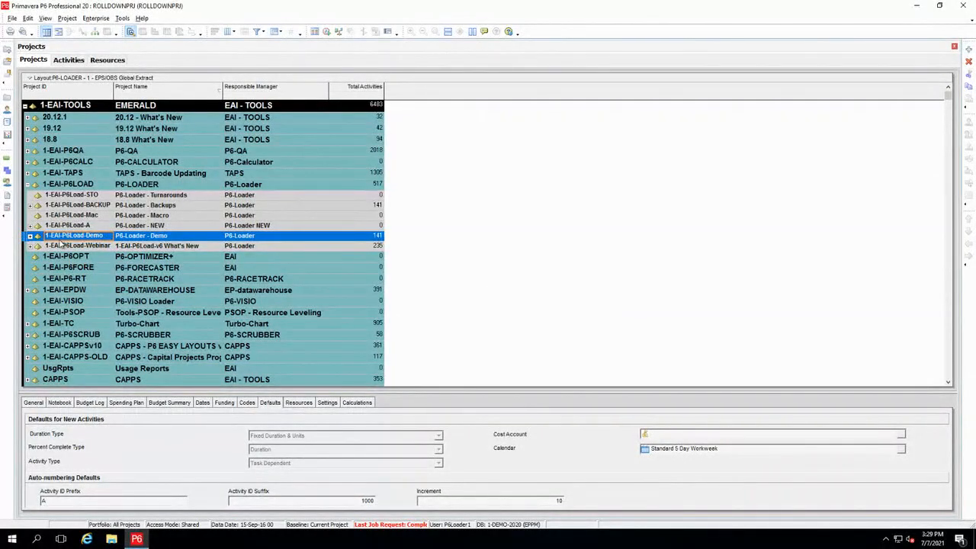
In Primavera P6 Professional, review the projects under 1-EAI-P6Load-Webinar, collapse that node and expand 1-EAI-P6Load-Demo
{"action": "left_click", "coordinate": [30, 246]}
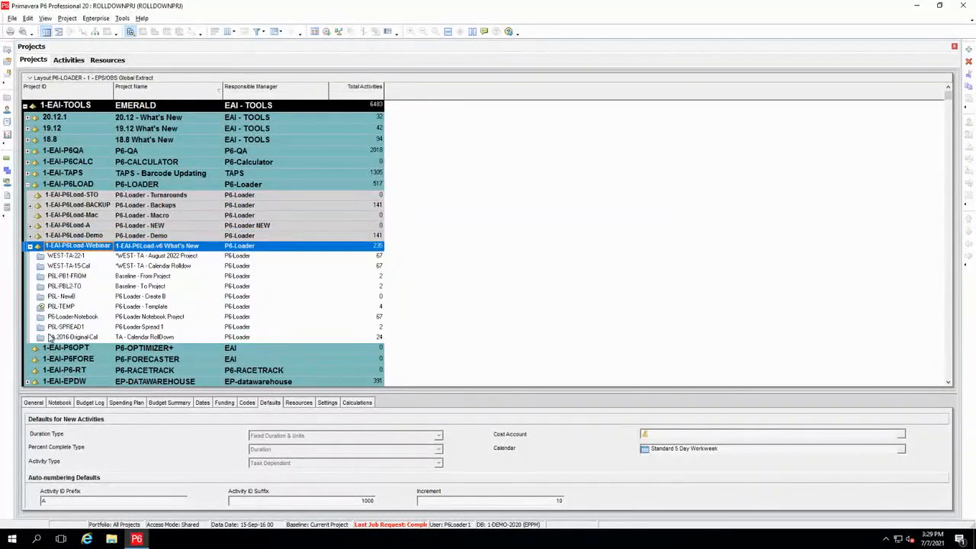
{"action": "left_click", "coordinate": [29, 246]}
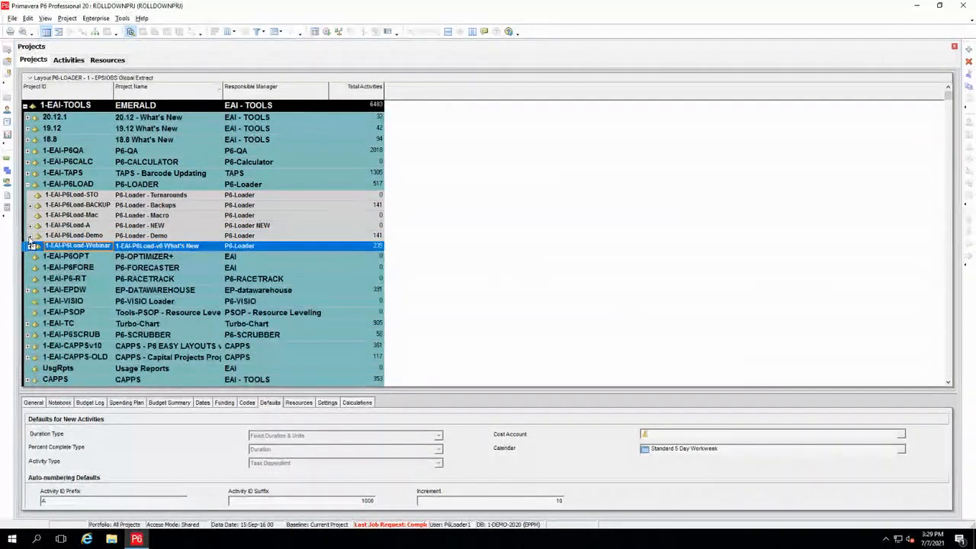
{"action": "left_click", "coordinate": [30, 236]}
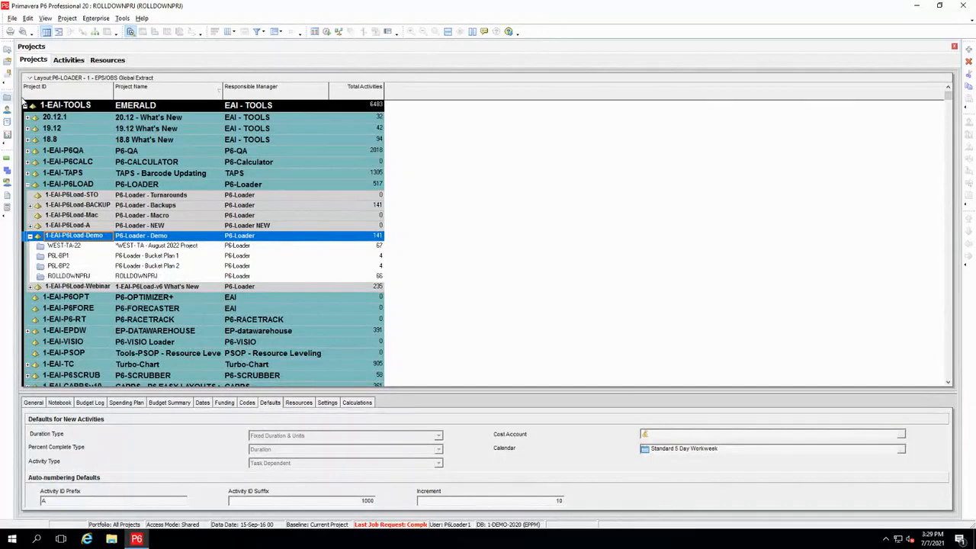
Show the activities of ROLLDOWNPRJ and examine the global 1-P6L-EQUIPa and EPS-level 1-P6L-EQUIPb code columns
{"action": "left_click", "coordinate": [69, 60]}
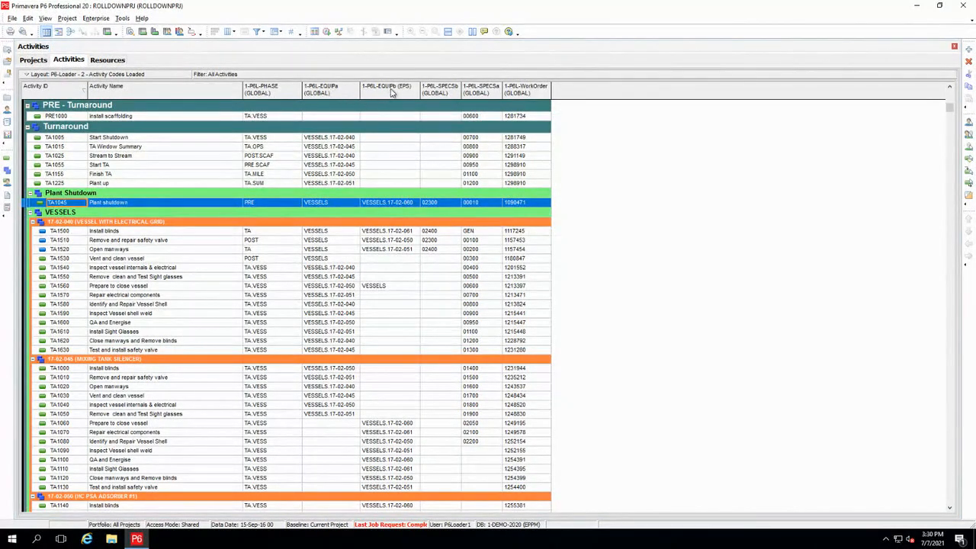
{"action": "left_click", "coordinate": [337, 93]}
{"action": "left_click", "coordinate": [386, 92]}
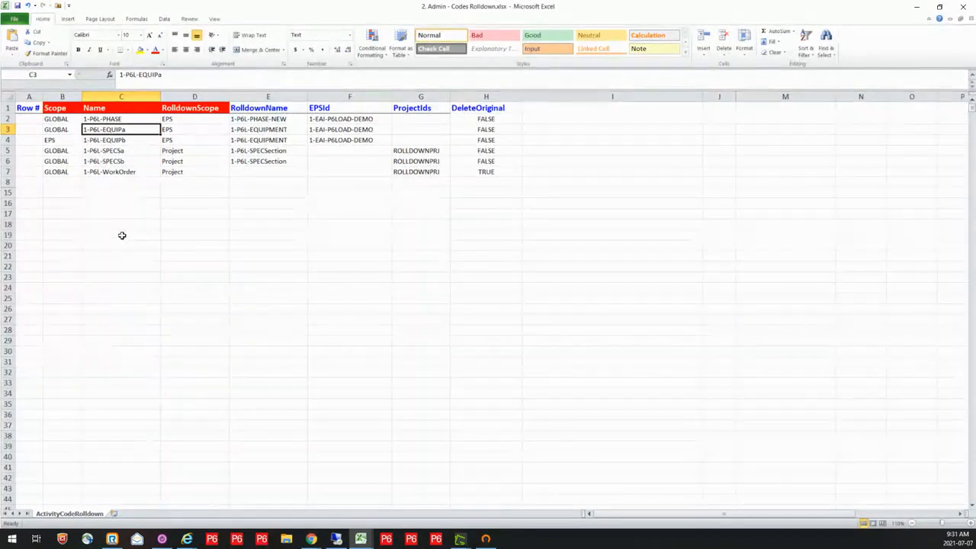
In the workbook 2. Admin - Codes Rolldown.xlsx, examine the 1-P6L-PHASE row's name, rolldown scope, rolldown name and EPS ID
{"action": "left_click", "coordinate": [105, 120]}
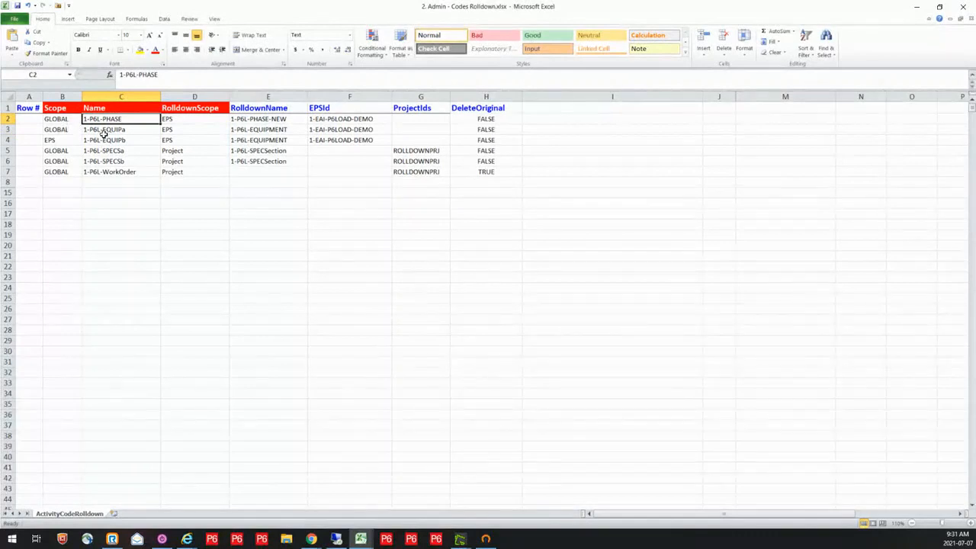
{"action": "left_click", "coordinate": [183, 120]}
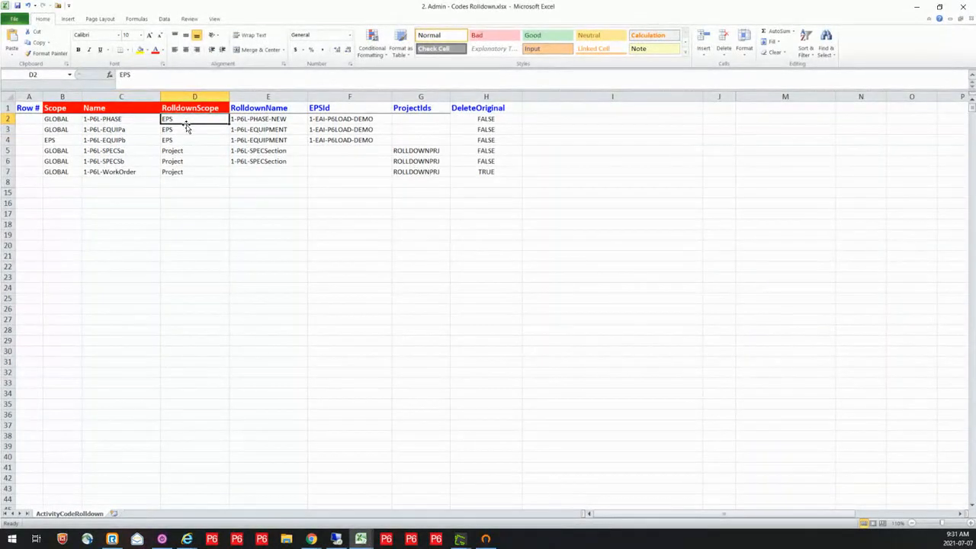
{"action": "left_click", "coordinate": [254, 120]}
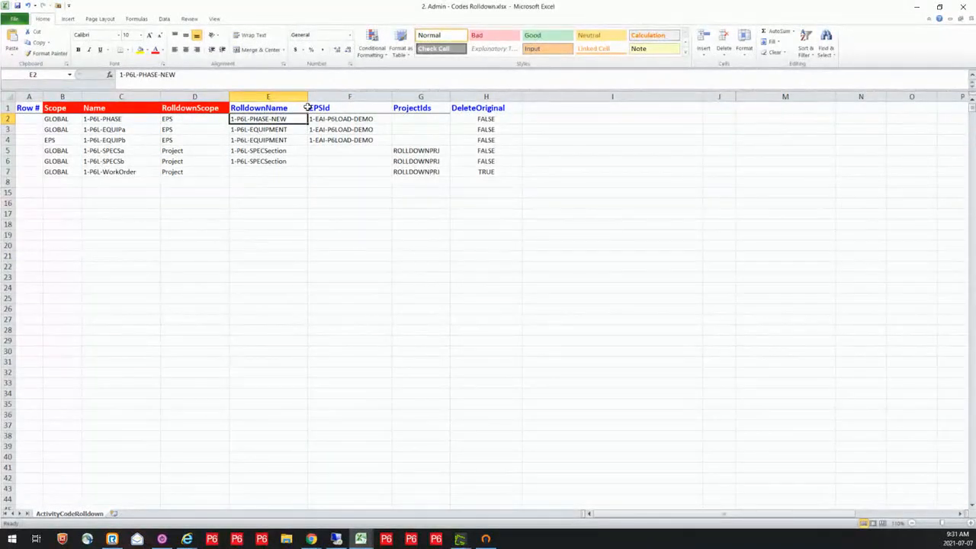
{"action": "left_click", "coordinate": [353, 120]}
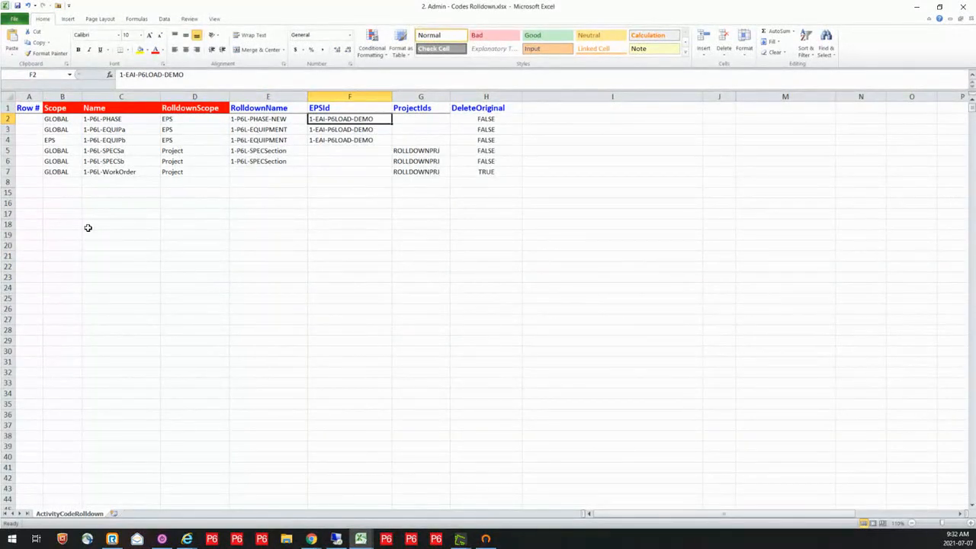
Examine the names, rolldown scopes and rolldown names of the paired EQUIPa/EQUIPb and SPECSa/SPECSb rows
{"action": "left_click_drag", "start_coordinate": [105, 130], "coordinate": [109, 142]}
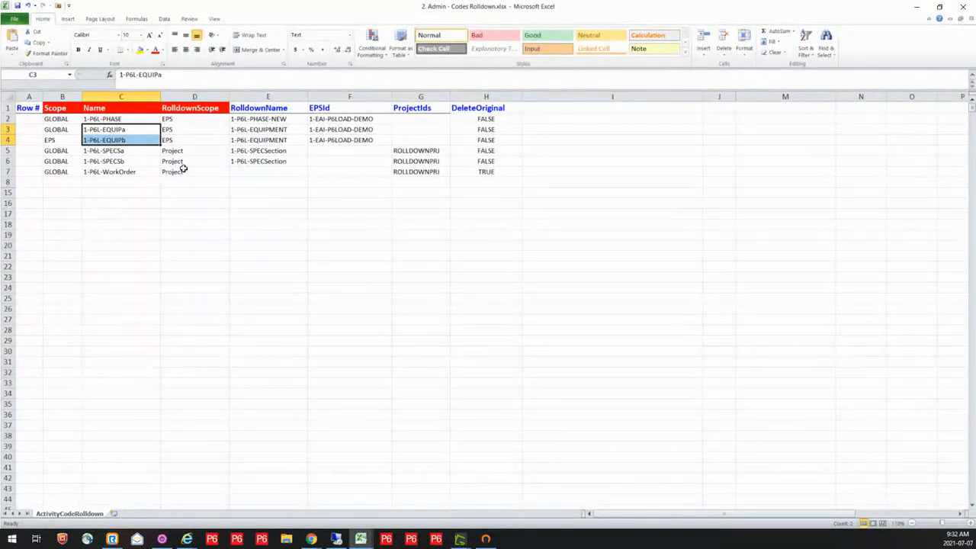
{"action": "left_click_drag", "start_coordinate": [192, 128], "coordinate": [194, 139]}
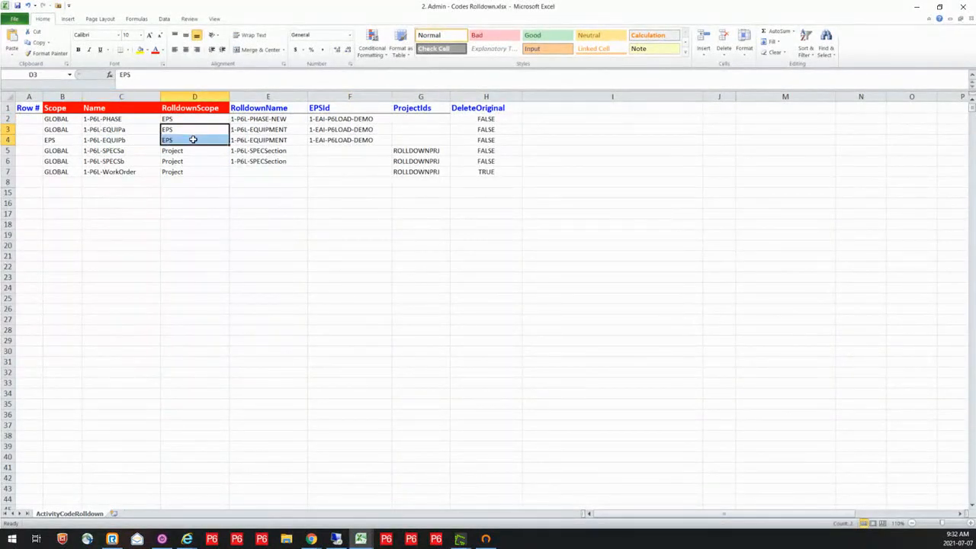
{"action": "left_click_drag", "start_coordinate": [265, 130], "coordinate": [264, 140]}
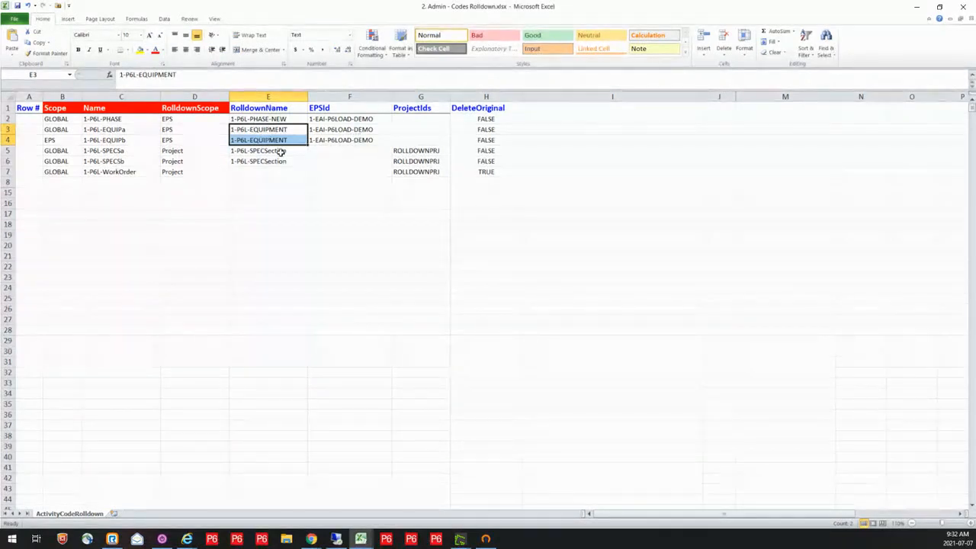
{"action": "left_click_drag", "start_coordinate": [116, 151], "coordinate": [116, 158]}
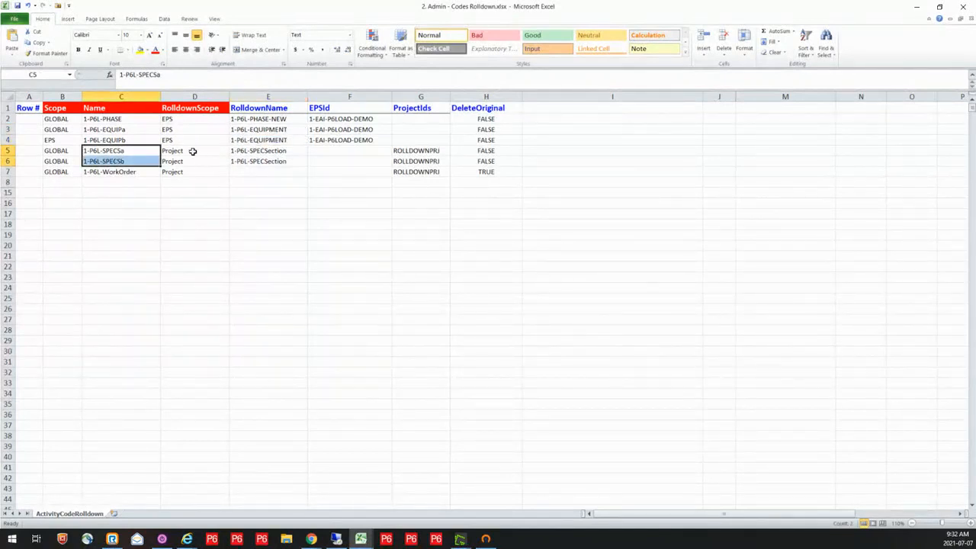
{"action": "left_click_drag", "start_coordinate": [192, 151], "coordinate": [190, 161]}
{"action": "left_click_drag", "start_coordinate": [263, 150], "coordinate": [267, 160]}
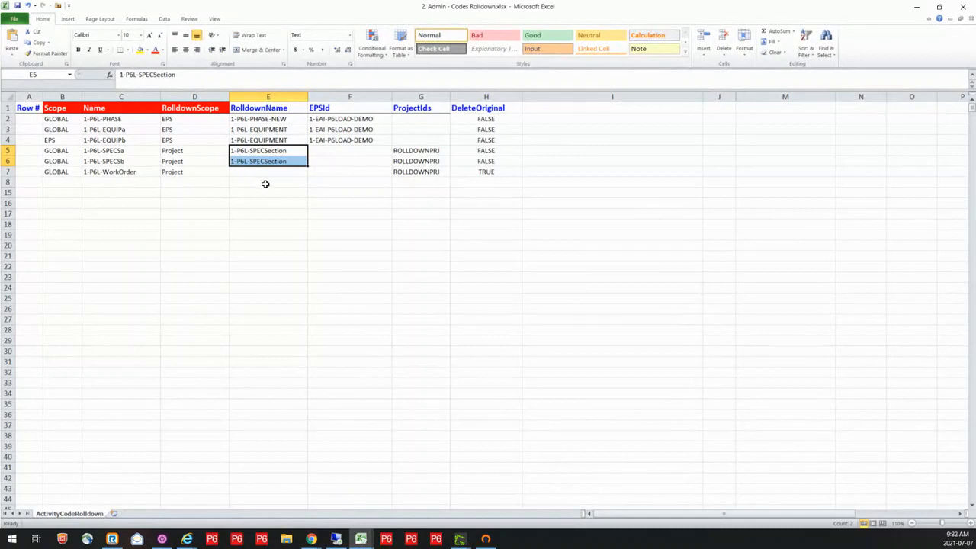
Examine the 1-P6L-WorkOrder row's project ID and the FALSE and TRUE settings in the DeleteOriginal column
{"action": "left_click", "coordinate": [411, 173]}
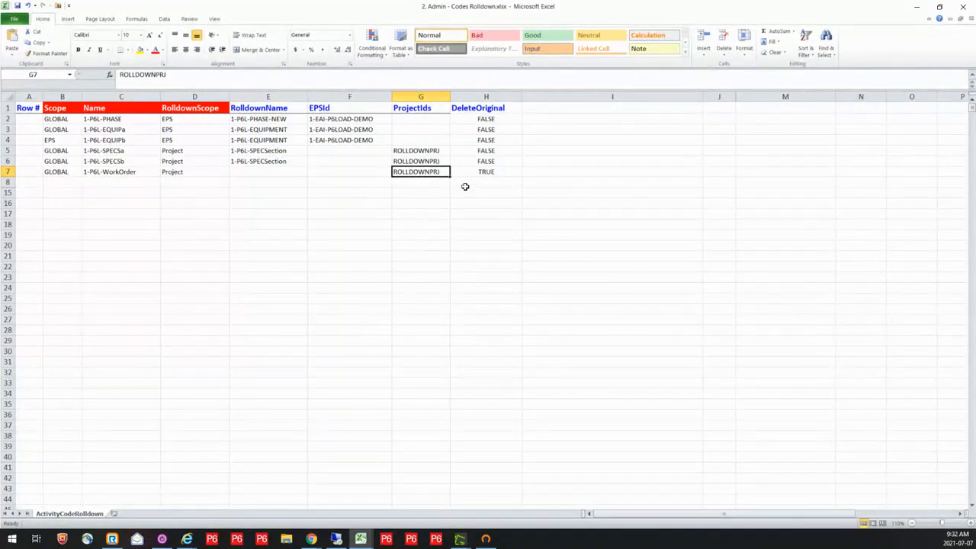
{"action": "left_click", "coordinate": [489, 96]}
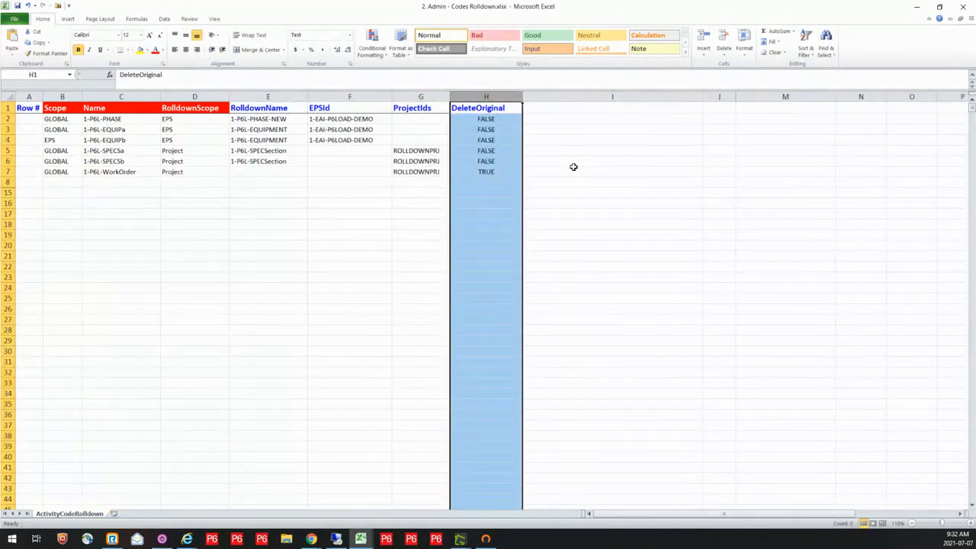
{"action": "left_click", "coordinate": [498, 119]}
{"action": "left_click_drag", "start_coordinate": [498, 120], "coordinate": [499, 159]}
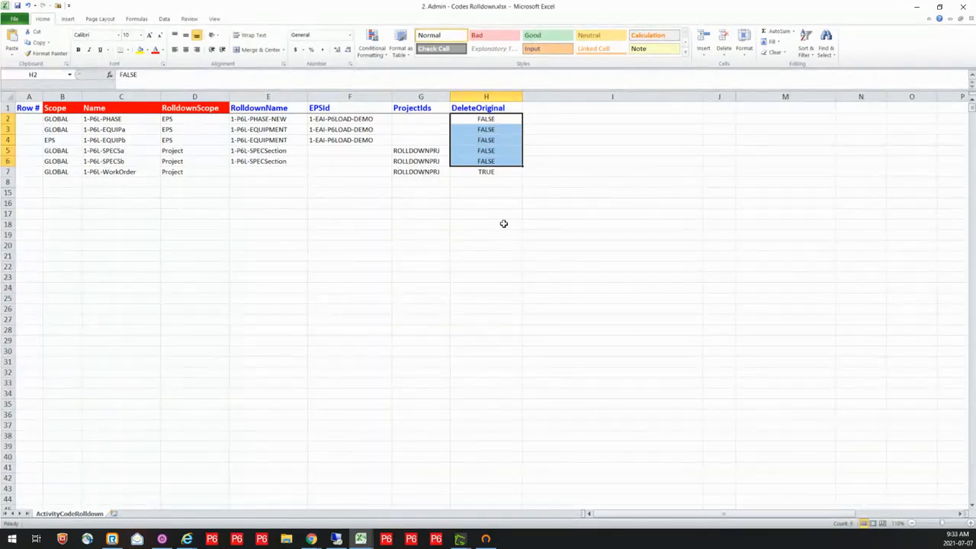
{"action": "left_click", "coordinate": [492, 172]}
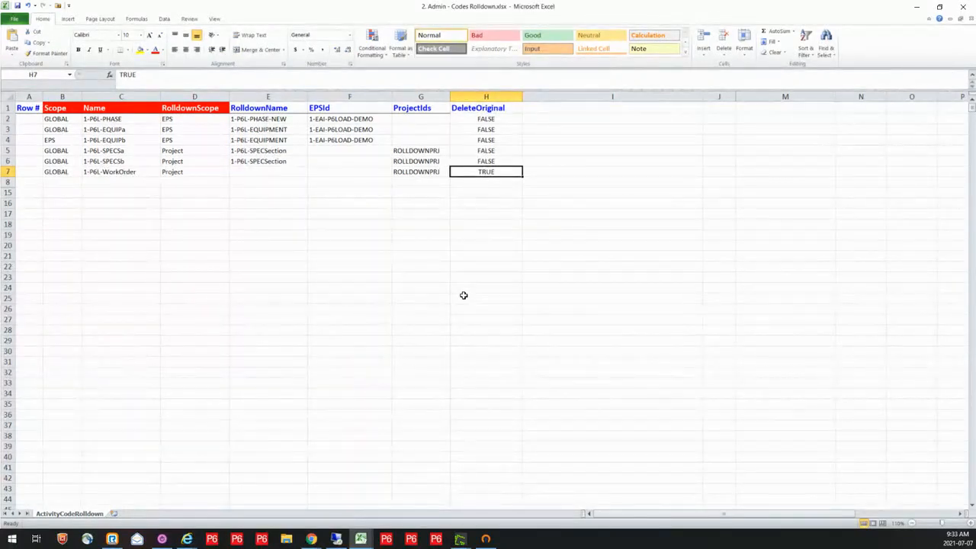
Switch to P6-Loader in Chrome and log out of the admin session
{"action": "left_click", "coordinate": [312, 540]}
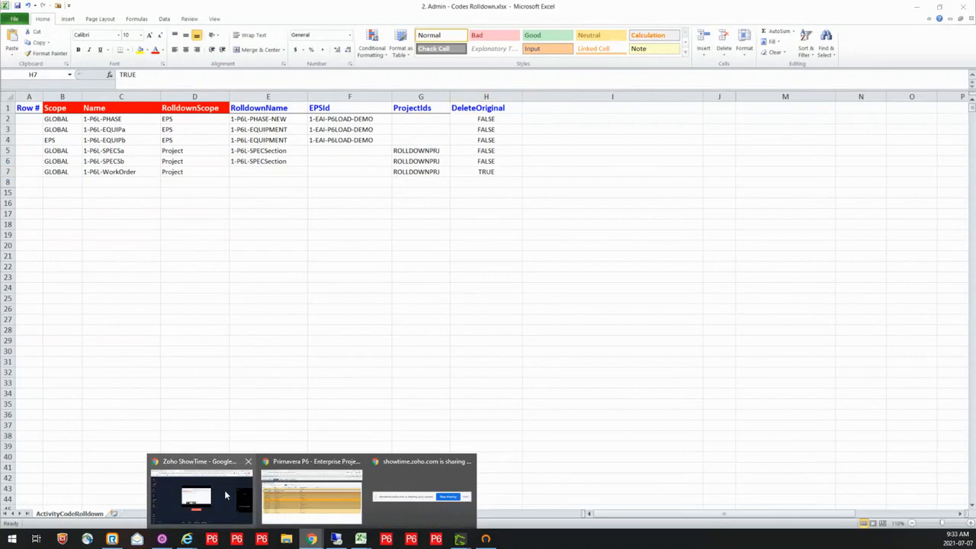
{"action": "left_click", "coordinate": [312, 496]}
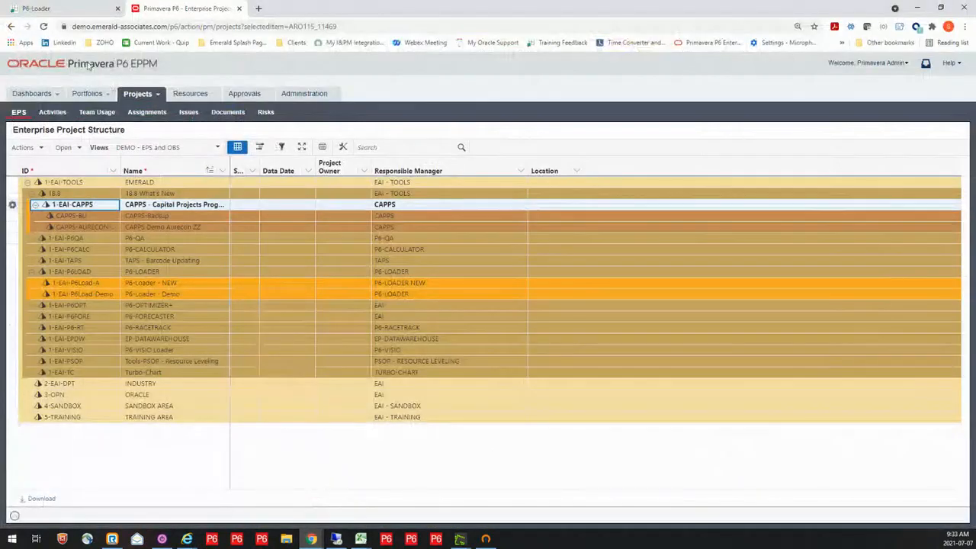
{"action": "left_click", "coordinate": [61, 8]}
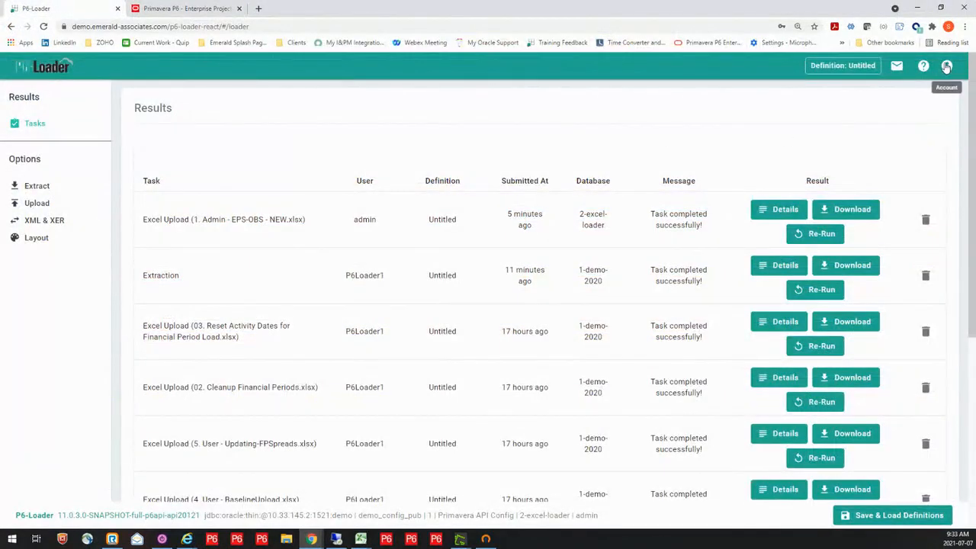
{"action": "left_click", "coordinate": [947, 67]}
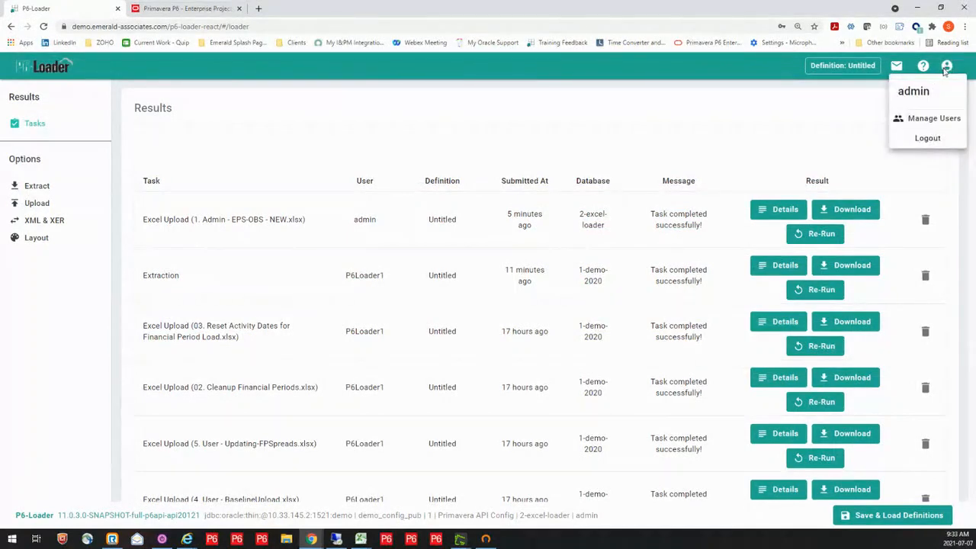
{"action": "left_click", "coordinate": [928, 139]}
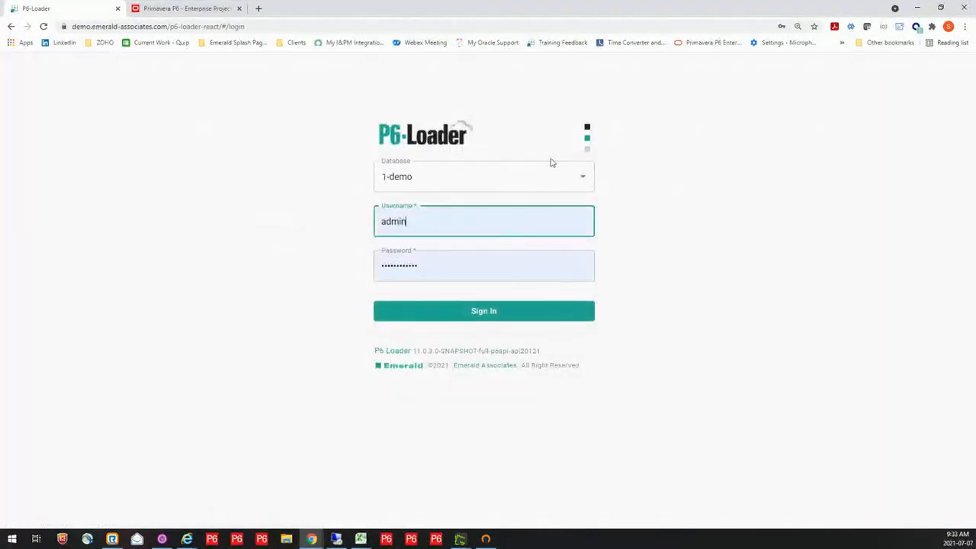
Sign in to the 1-demo-2020 database with the saved P6Loader1 username and its password
{"action": "left_click", "coordinate": [584, 180]}
{"action": "left_click", "coordinate": [456, 229]}
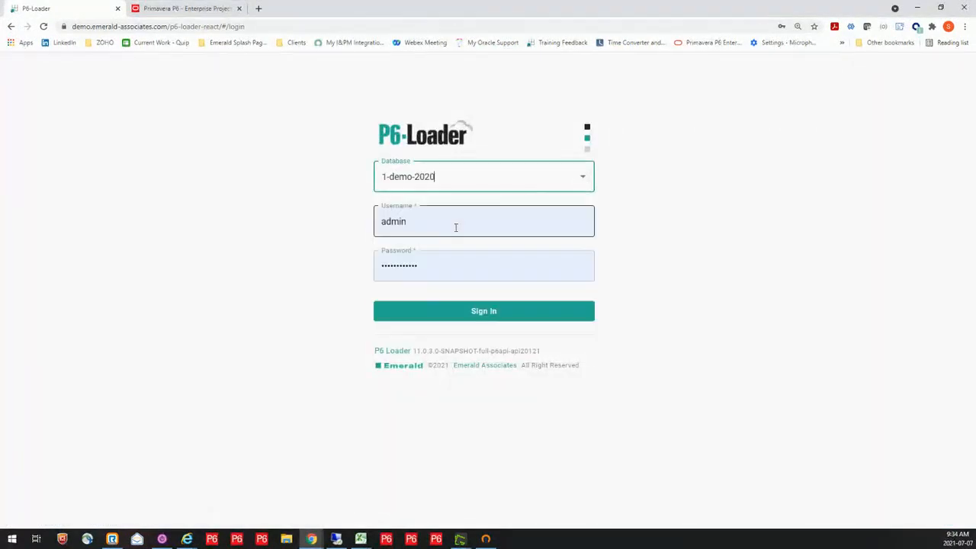
{"action": "left_click", "coordinate": [467, 223]}
{"action": "left_click", "coordinate": [434, 287]}
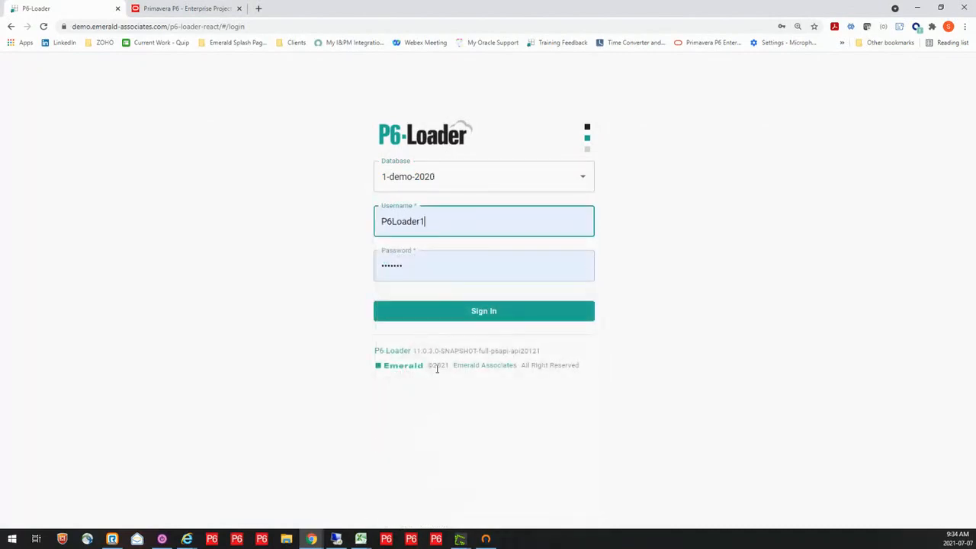
{"action": "left_click", "coordinate": [508, 312]}
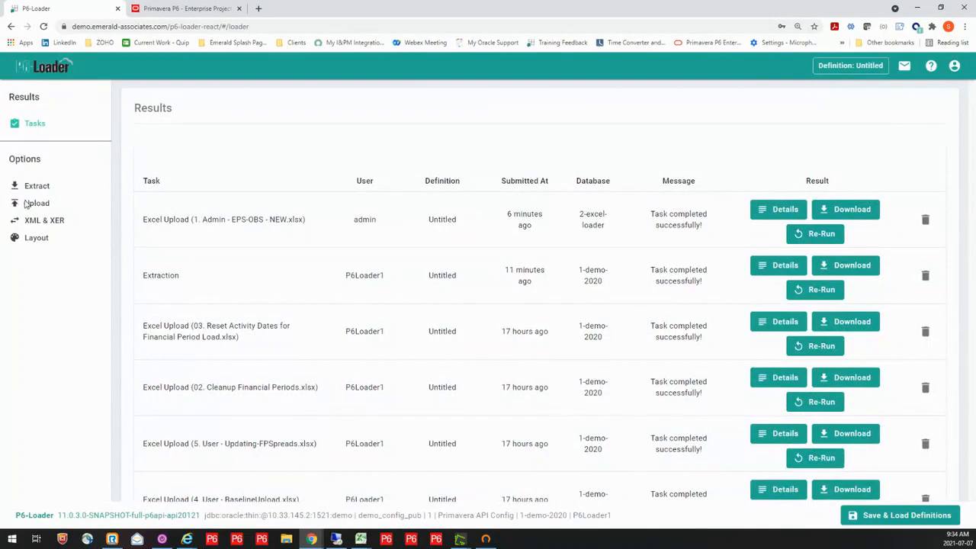
Upload the workbook 2. Admin - Codes Rolldown.xlsx from the 1. Demo Files folder, leaving deletes disabled
{"action": "left_click", "coordinate": [28, 204]}
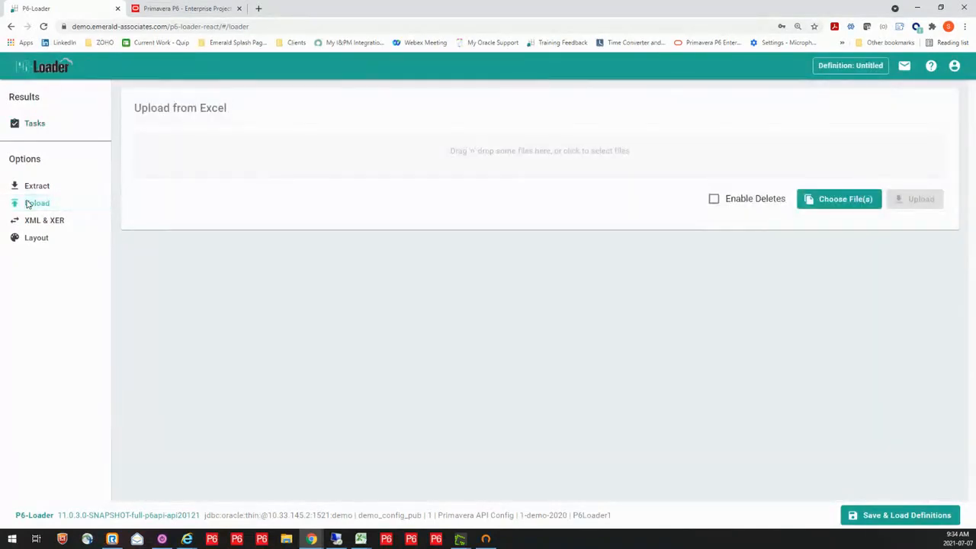
{"action": "left_click", "coordinate": [544, 155]}
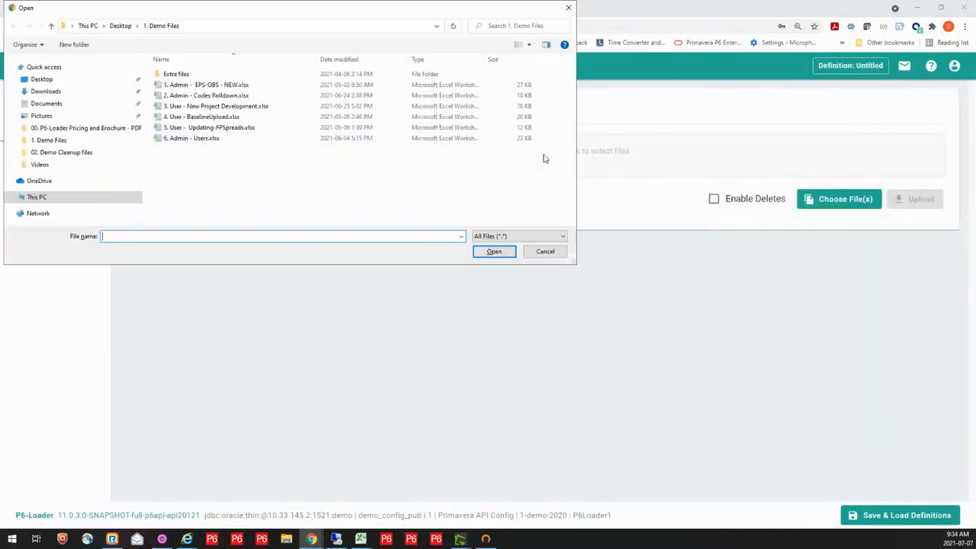
{"action": "left_click", "coordinate": [170, 97]}
{"action": "left_click", "coordinate": [487, 254]}
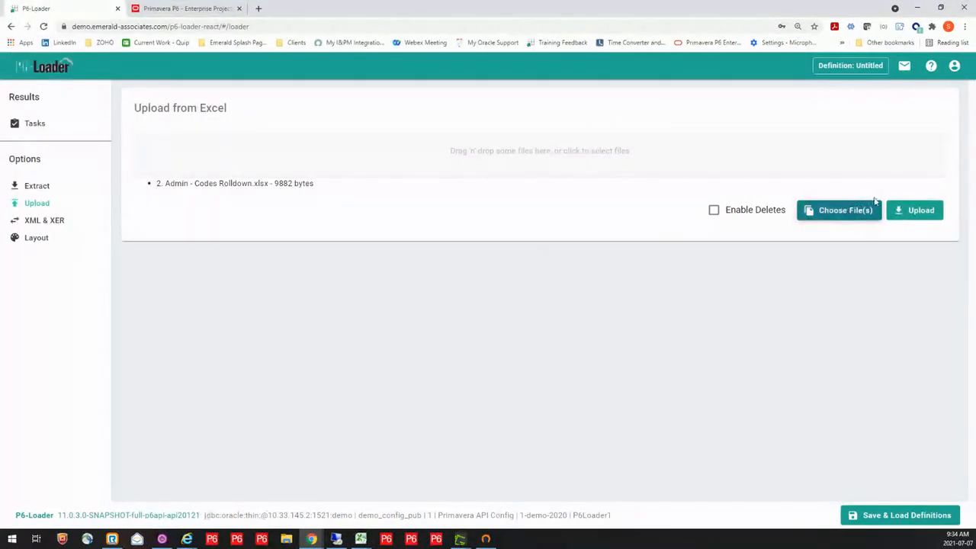
{"action": "left_click", "coordinate": [918, 213]}
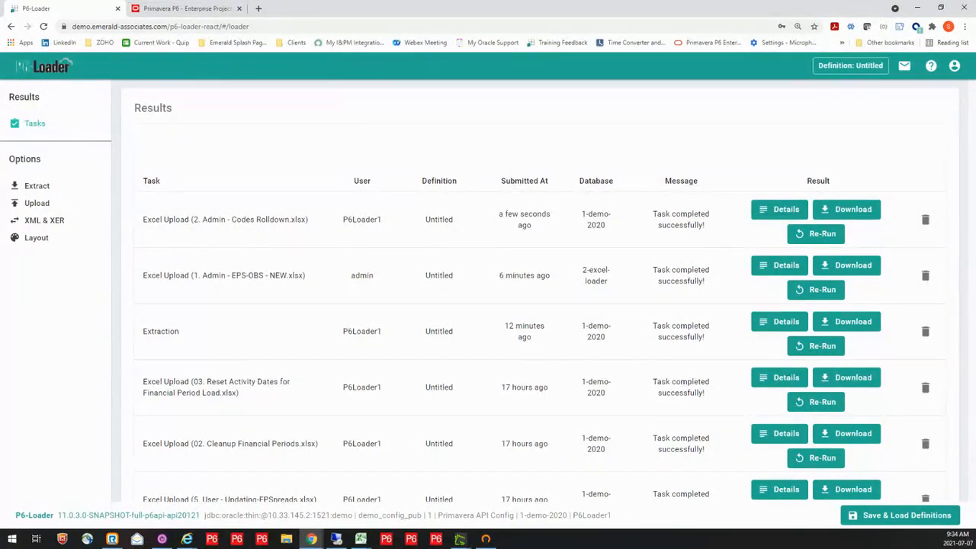
Switch to Primavera P6, refresh the data and add the EPS activity codes 1-P6L-PHASE-NEW and 1-P6L-EQUIPMENT beside their matching columns
{"action": "key", "text": "alt+Tab"}
{"action": "key", "text": "F5"}
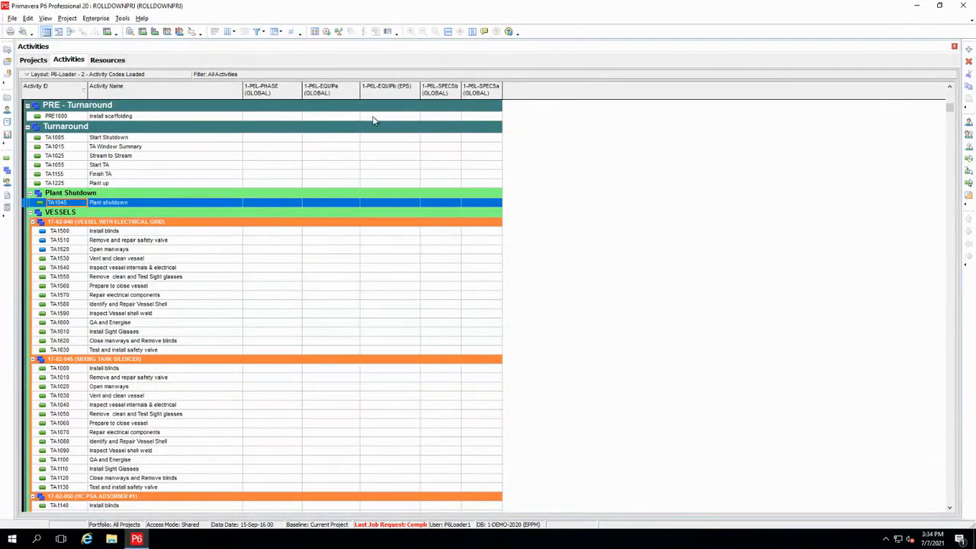
{"action": "left_click", "coordinate": [228, 32]}
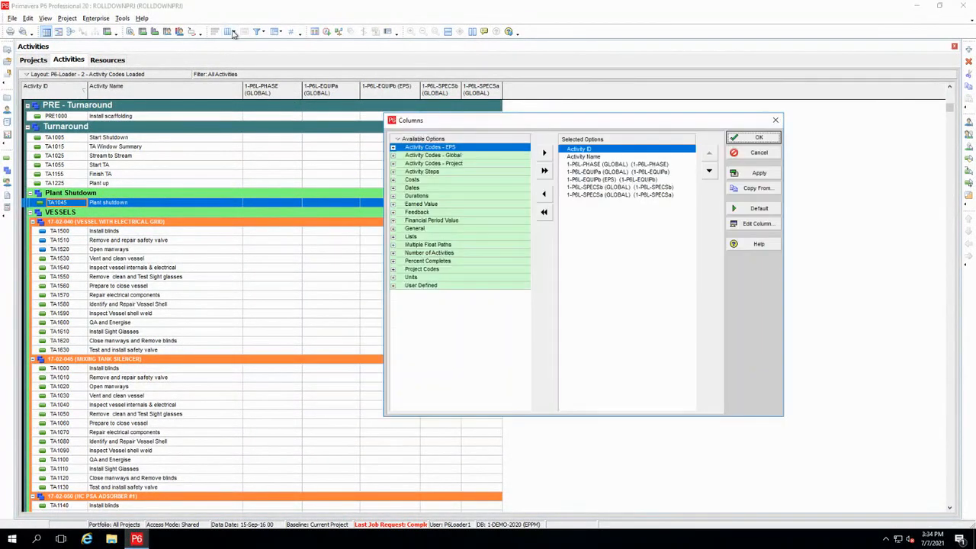
{"action": "left_click", "coordinate": [394, 148]}
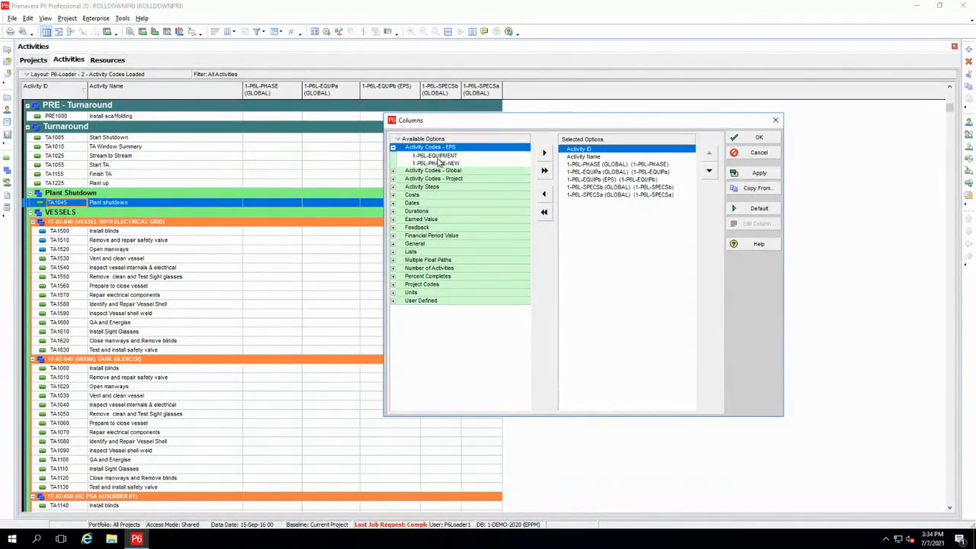
{"action": "left_click", "coordinate": [434, 156]}
{"action": "left_click", "coordinate": [613, 195]}
{"action": "left_click_drag", "start_coordinate": [613, 189], "coordinate": [613, 186]}
{"action": "left_click_drag", "start_coordinate": [435, 156], "coordinate": [611, 172]}
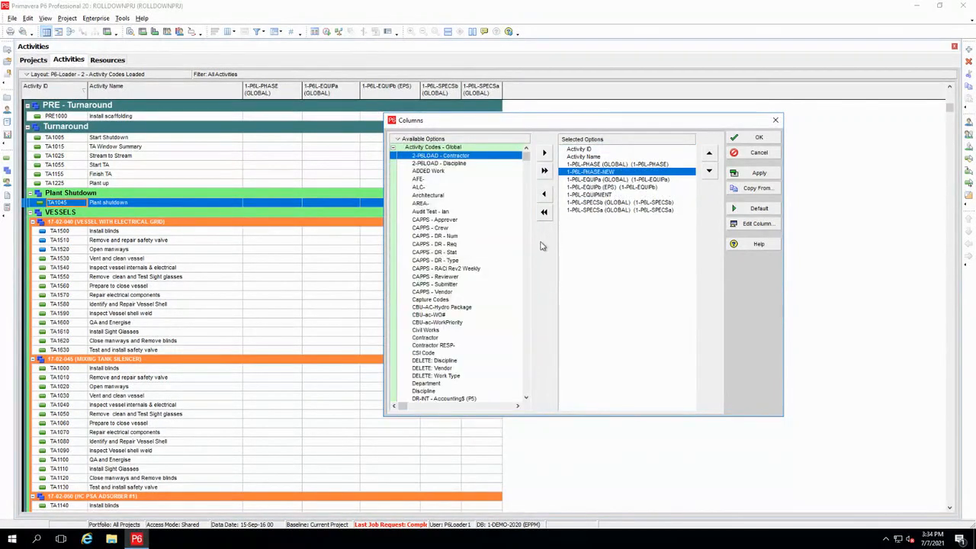
Add the project activity codes 1-P6L-SPECSection and 1-P6L-WorkOrder after the 1-P6L-SPECSa column and accept the column selection
{"action": "left_click", "coordinate": [393, 148]}
{"action": "left_click", "coordinate": [394, 155]}
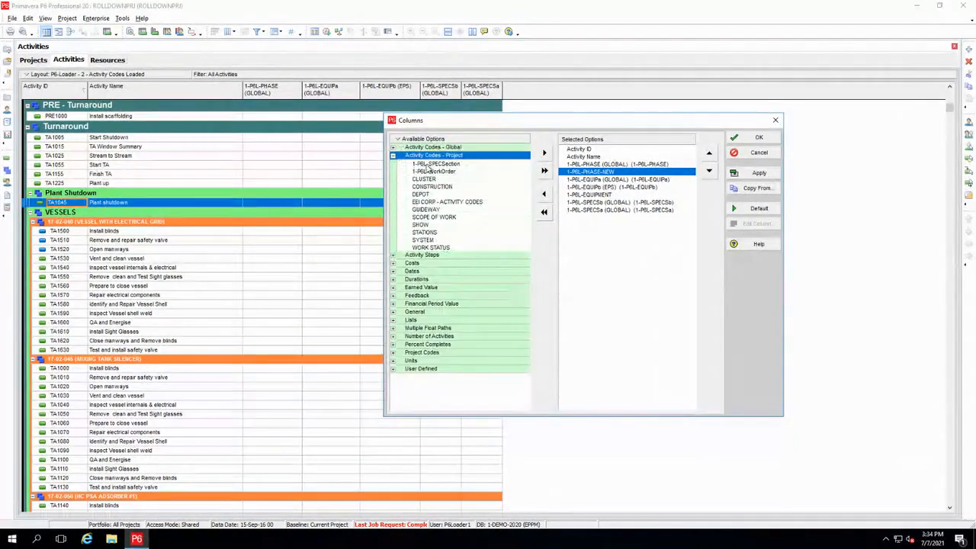
{"action": "left_click_drag", "start_coordinate": [429, 165], "coordinate": [641, 237]}
{"action": "left_click_drag", "start_coordinate": [423, 166], "coordinate": [616, 249]}
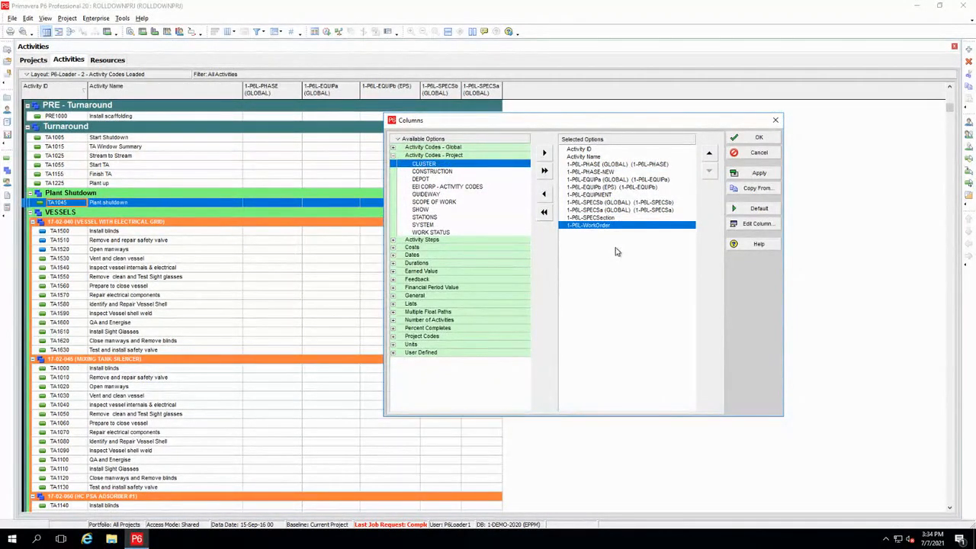
{"action": "left_click", "coordinate": [756, 138]}
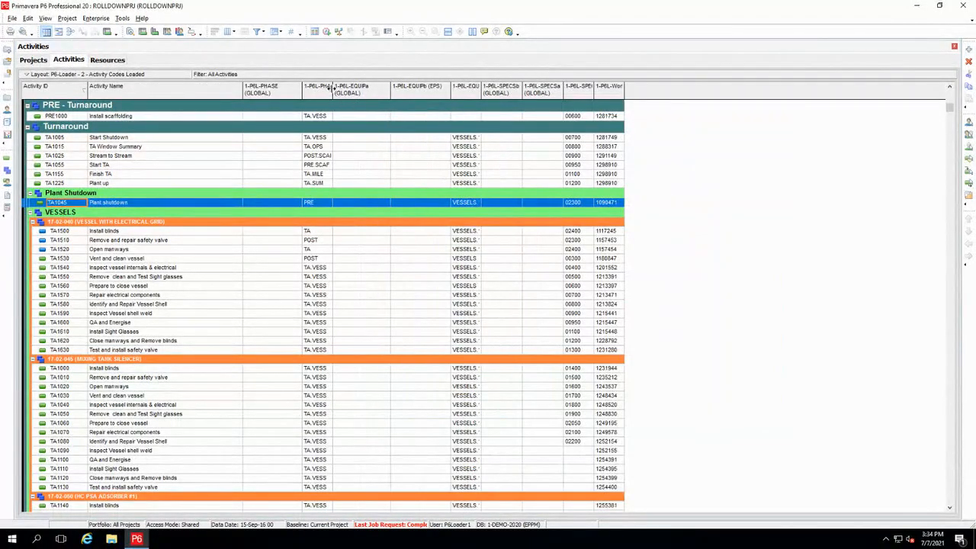
Widen the 1-P6L-PHASE-NEW, 1-P6L-EQUIPMENT, 1-P6L-SPECSection and 1-P6L-WorkOrder columns to show their full headings and values
{"action": "left_click_drag", "start_coordinate": [333, 89], "coordinate": [354, 89]}
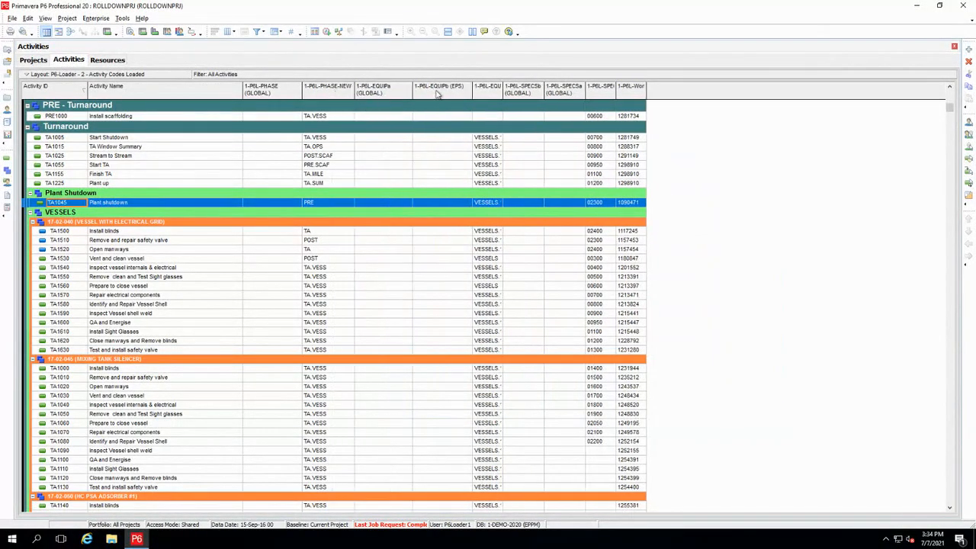
{"action": "double_click", "coordinate": [503, 90]}
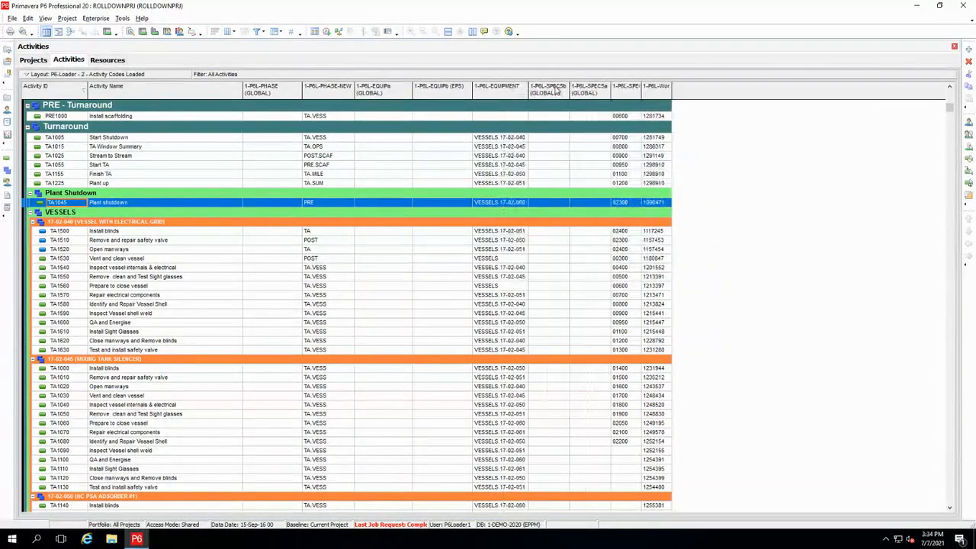
{"action": "double_click", "coordinate": [643, 86]}
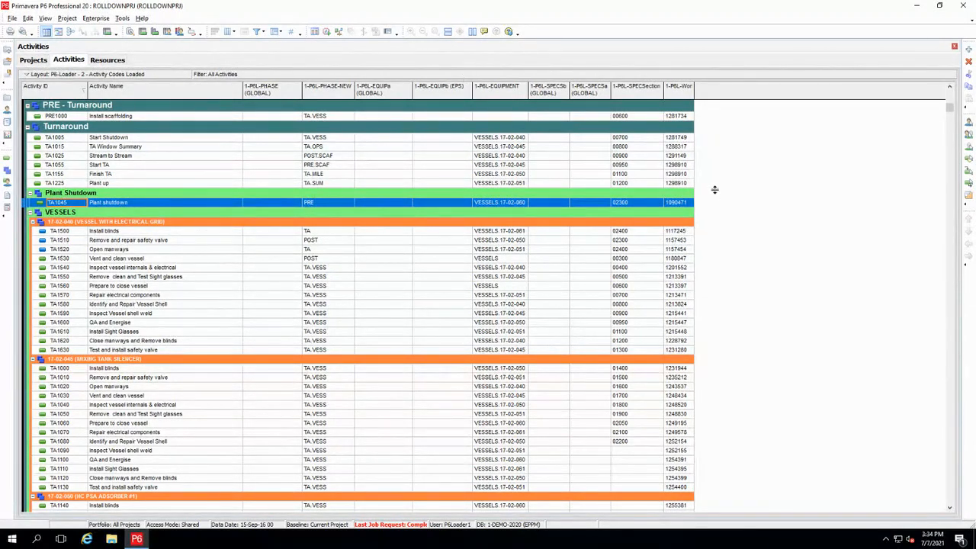
{"action": "double_click", "coordinate": [692, 92]}
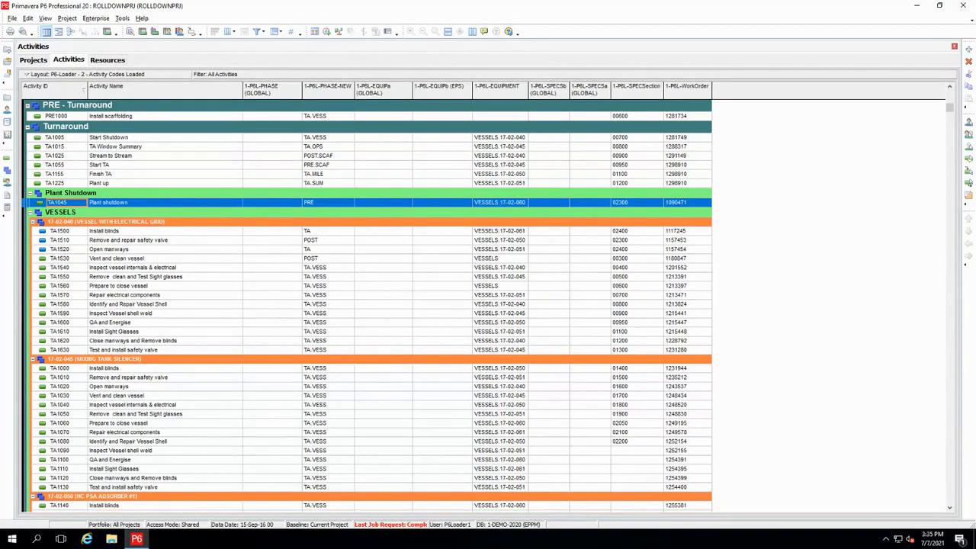
Expand the EPS node 1-EAI-P6Load-A in the project list and open its project P6L-New
{"action": "left_click", "coordinate": [33, 61]}
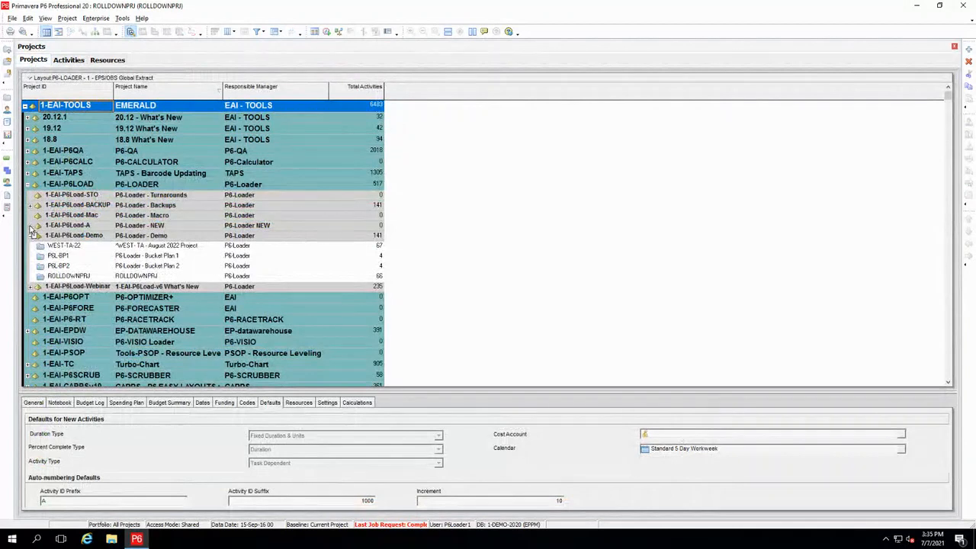
{"action": "double_click", "coordinate": [70, 226]}
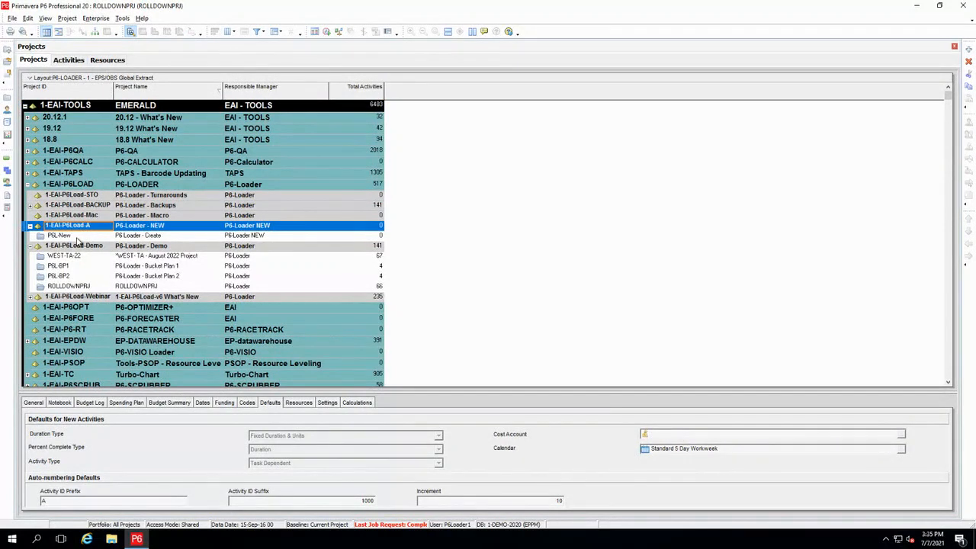
{"action": "left_click", "coordinate": [68, 236]}
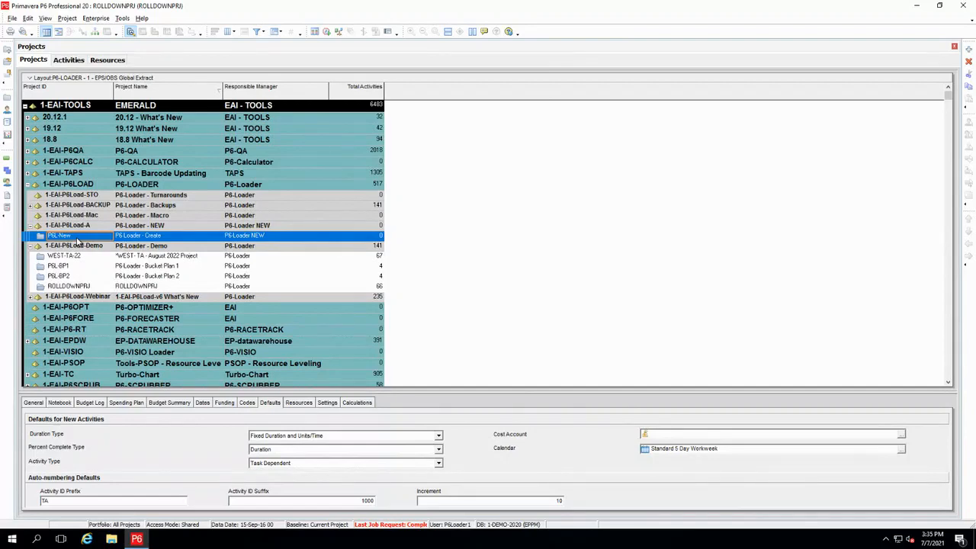
{"action": "right_click", "coordinate": [77, 241]}
{"action": "left_click", "coordinate": [111, 245]}
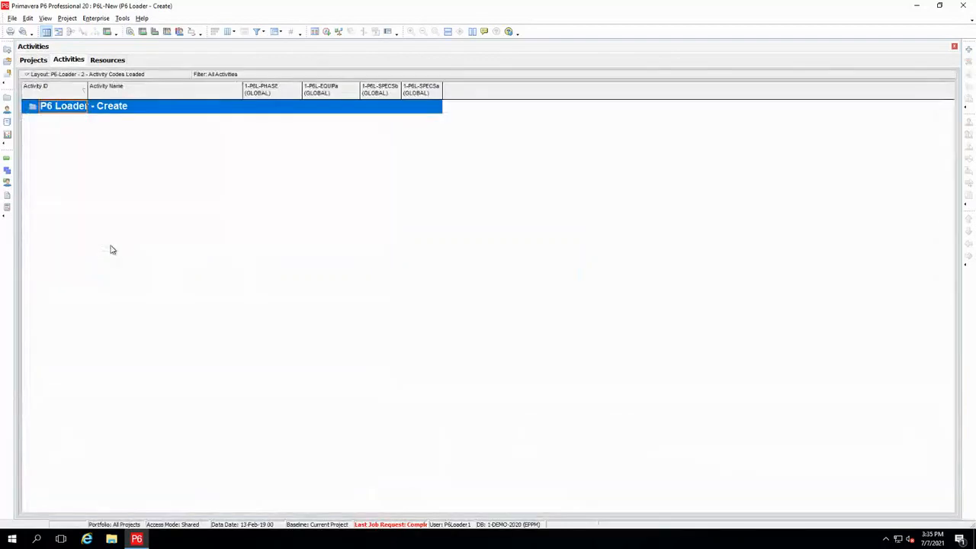
Open the activity layout P6-Loader - 3 - Project Load without saving the changes to the current layout
{"action": "left_click", "coordinate": [54, 75]}
{"action": "mouse_move", "coordinate": [70, 89]}
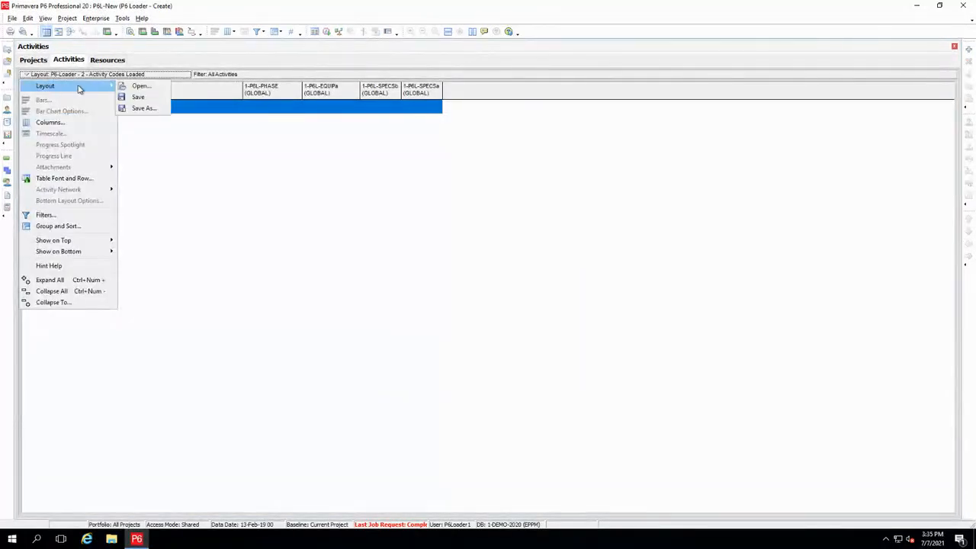
{"action": "left_click", "coordinate": [141, 87]}
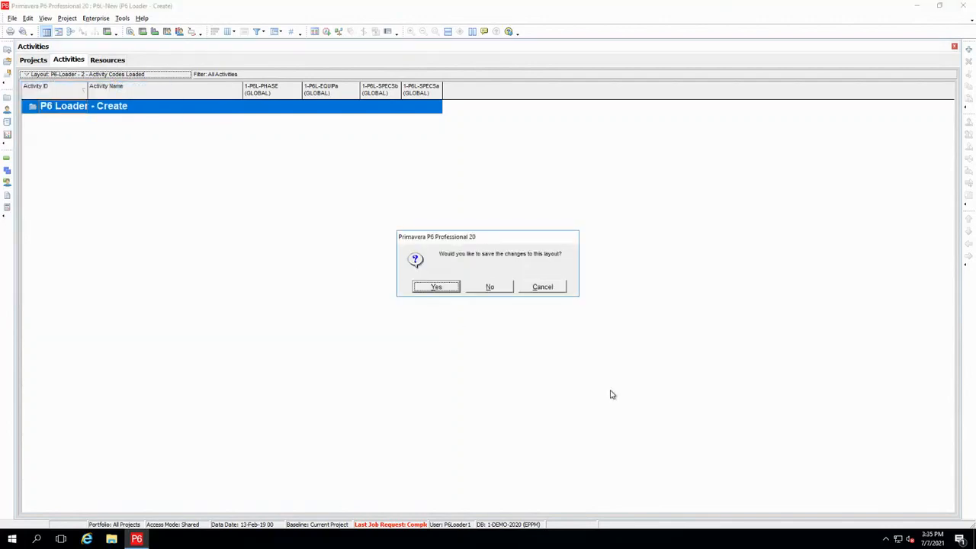
{"action": "left_click", "coordinate": [499, 291]}
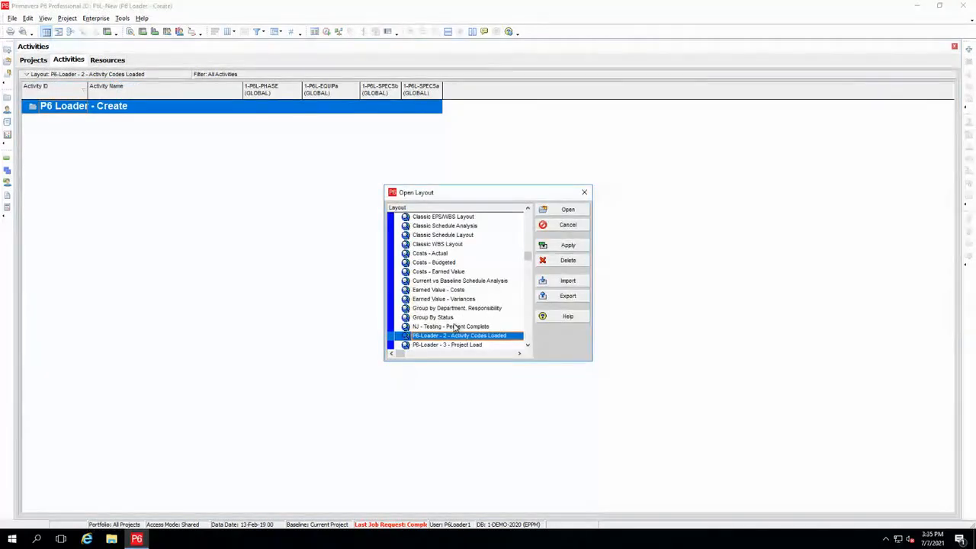
{"action": "left_click", "coordinate": [468, 345]}
{"action": "left_click", "coordinate": [571, 212]}
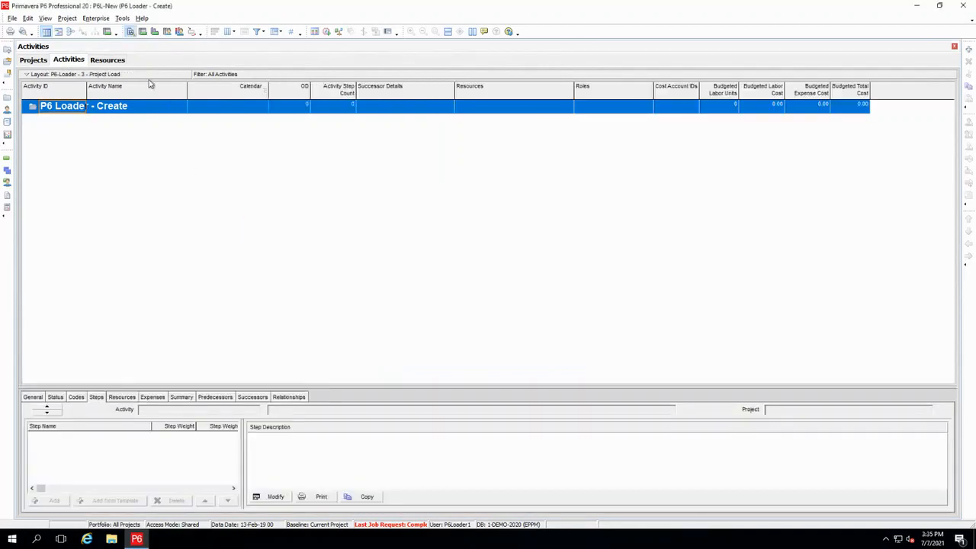
Display the resource list and examine the P6-LOADER resource
{"action": "left_click", "coordinate": [111, 61]}
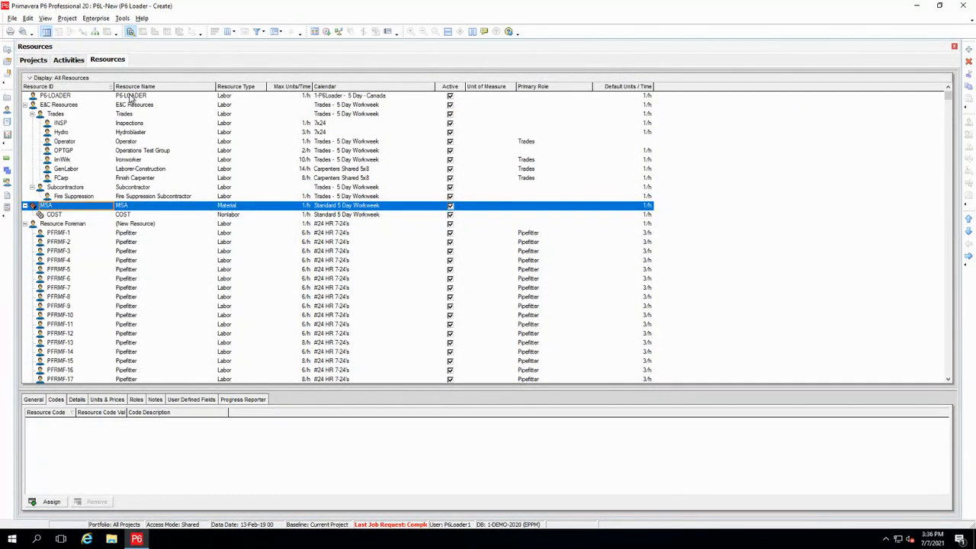
{"action": "left_click", "coordinate": [131, 98]}
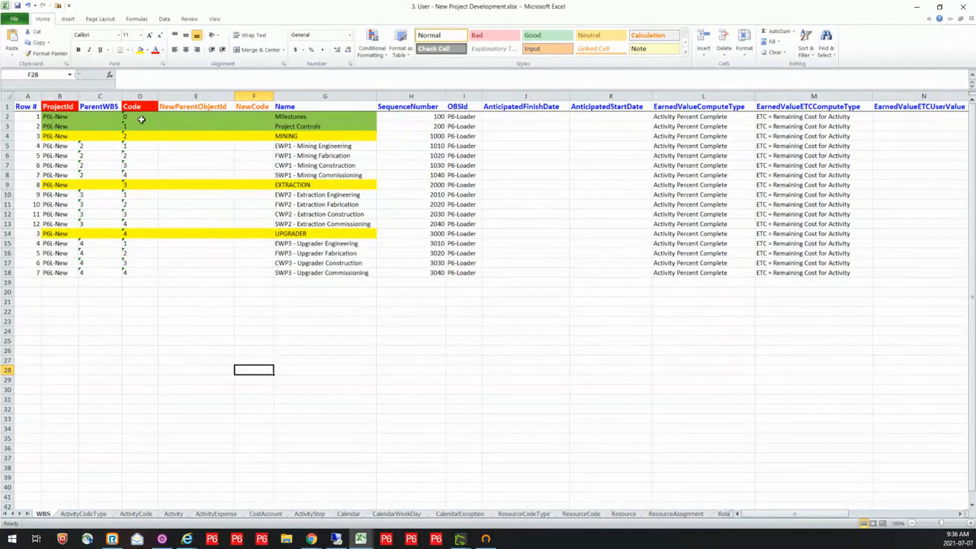
On the WBS sheet of 3. User - New Project Development.xlsx, examine the Code and ParentWBS entries and the remaining WBS columns
{"action": "left_click_drag", "start_coordinate": [142, 116], "coordinate": [142, 135]}
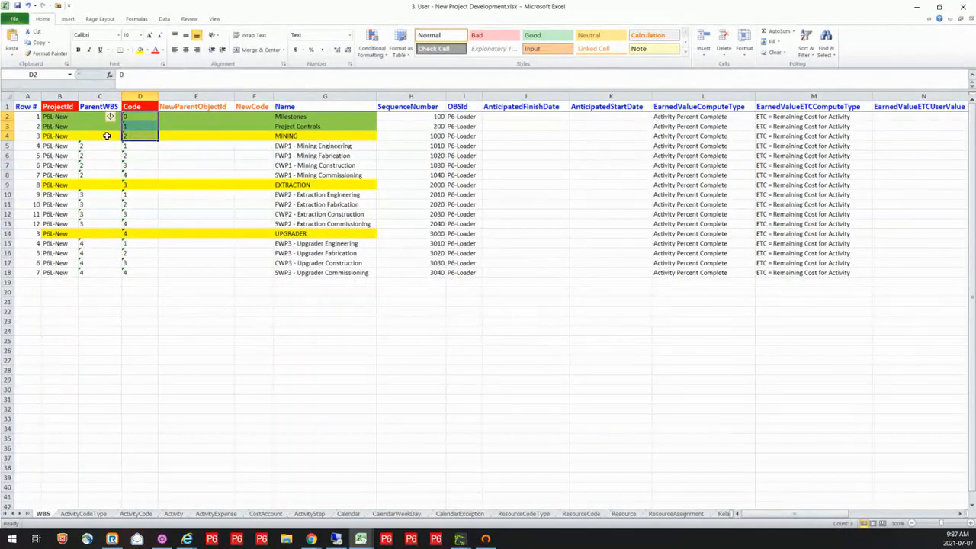
{"action": "left_click_drag", "start_coordinate": [91, 145], "coordinate": [96, 175]}
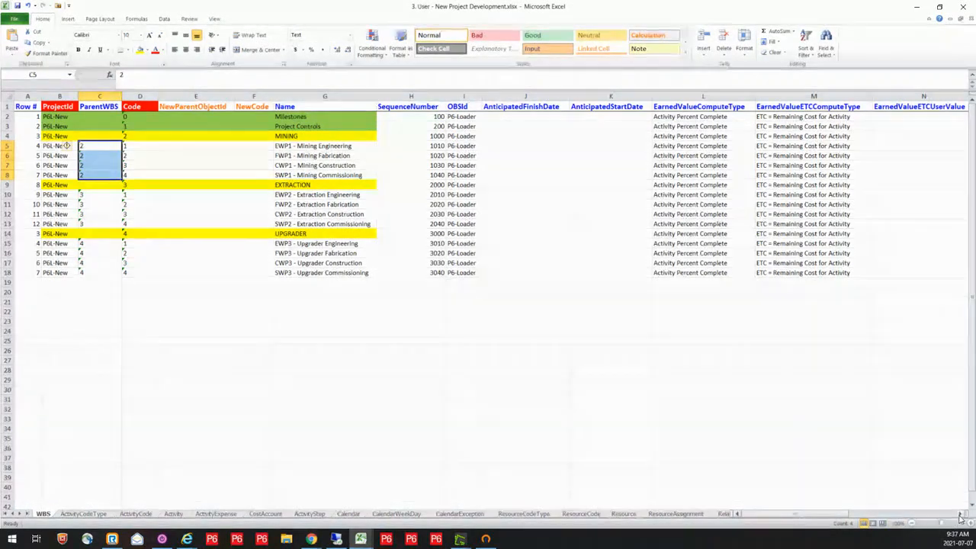
{"action": "scroll", "coordinate": [962, 516], "scroll_direction": "right", "scroll_amount": 5}
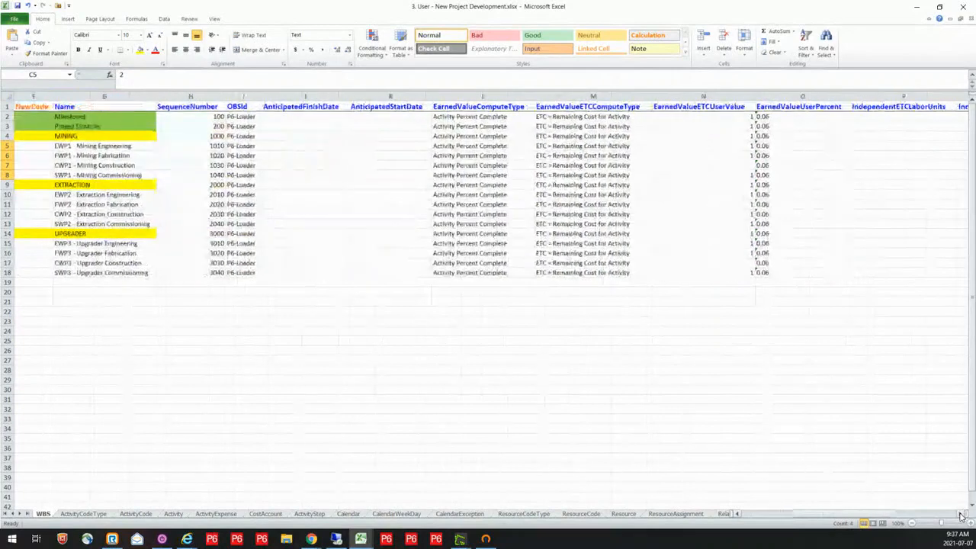
{"action": "scroll", "coordinate": [962, 516], "scroll_direction": "right", "scroll_amount": 7}
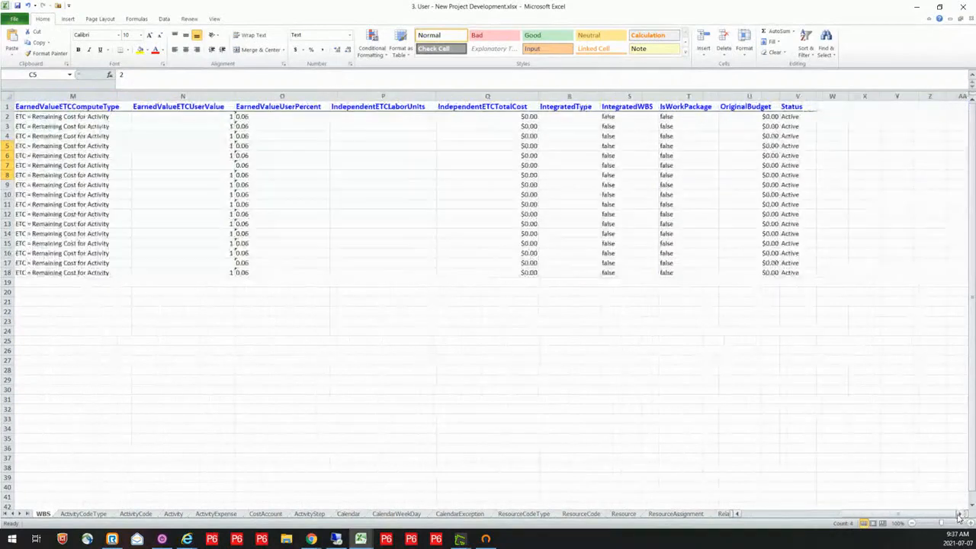
{"action": "left_click_drag", "start_coordinate": [863, 517], "coordinate": [738, 521]}
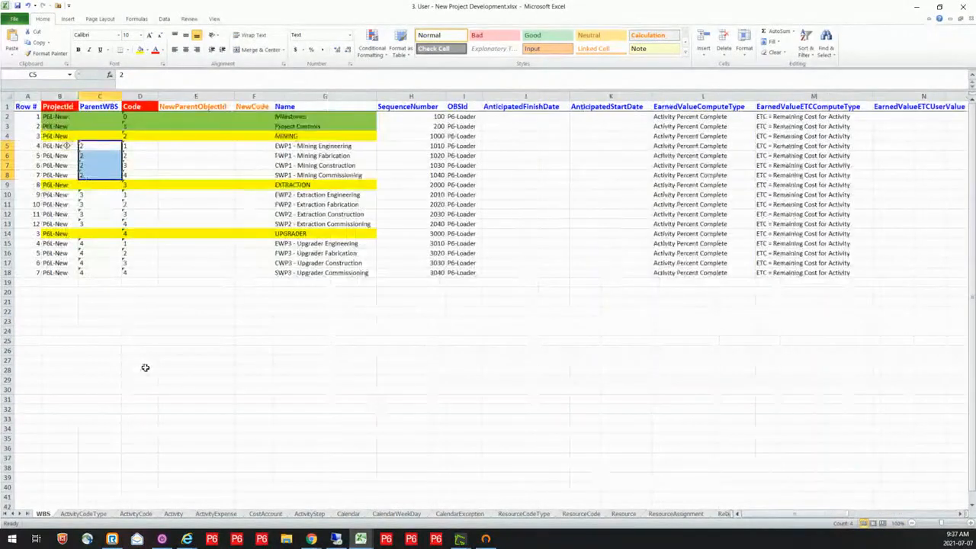
Examine the ActivityCodeType sheet's project code types and the ActivityCode sheet's code values for P6L-New
{"action": "left_click", "coordinate": [84, 514]}
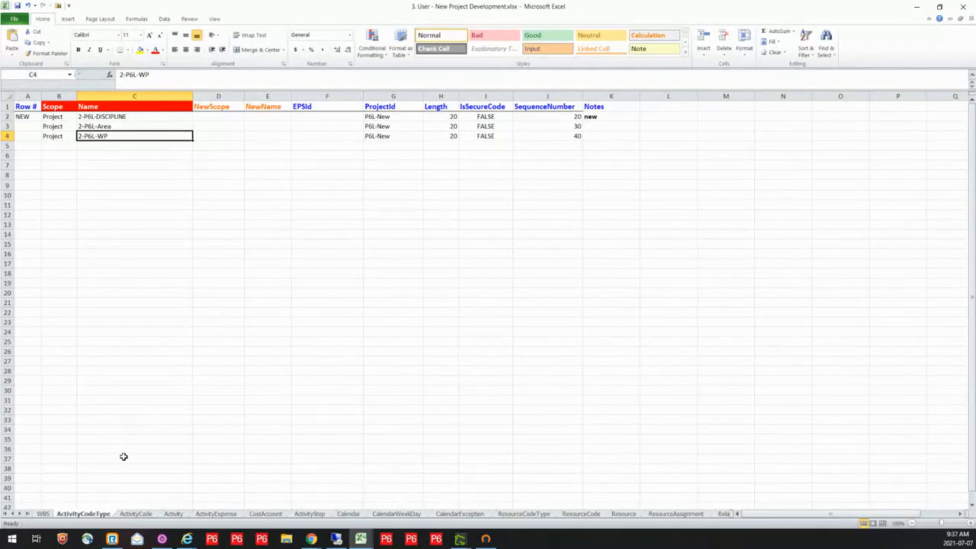
{"action": "left_click", "coordinate": [134, 514]}
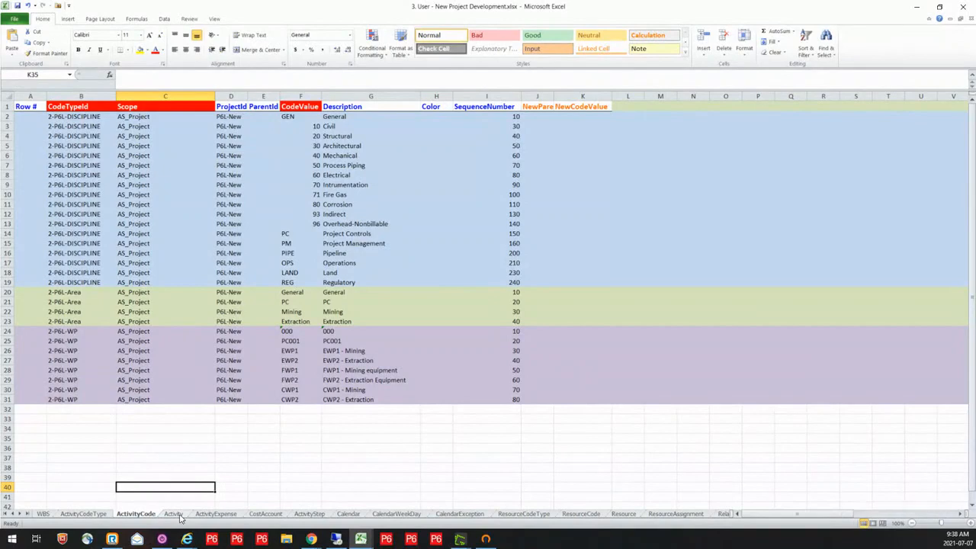
On the Activity sheet, examine the title, Area and WP code columns and the formula that builds the Name of activity E1-MIN-010
{"action": "left_click", "coordinate": [174, 515]}
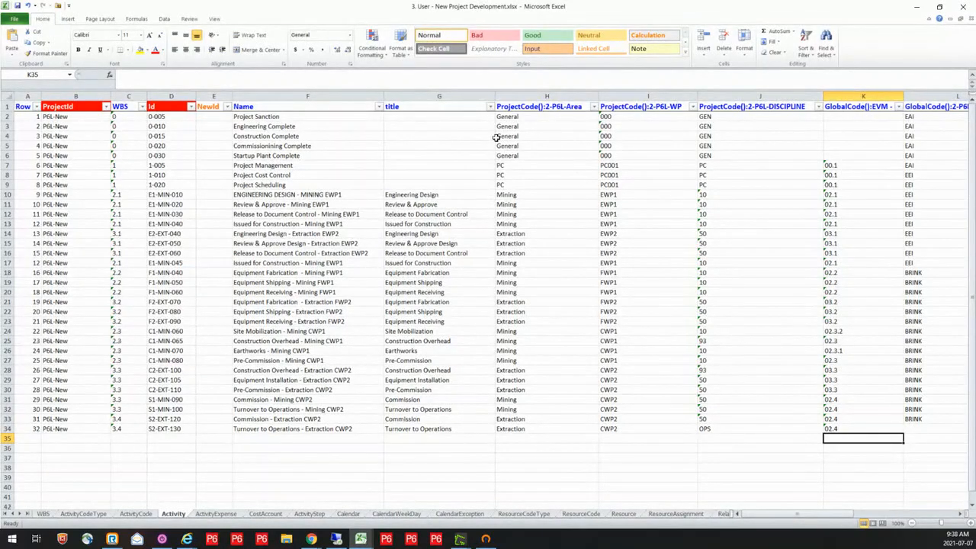
{"action": "left_click", "coordinate": [422, 93]}
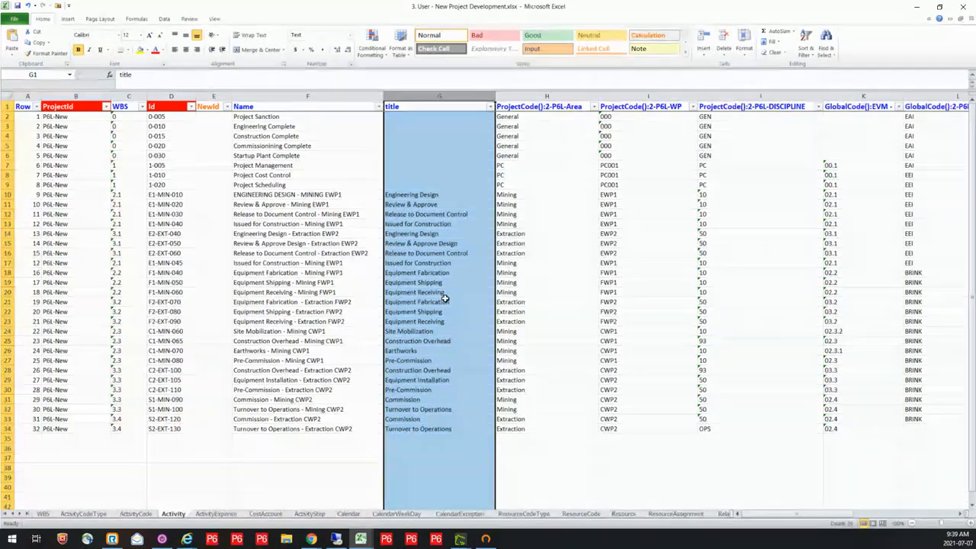
{"action": "left_click", "coordinate": [523, 195]}
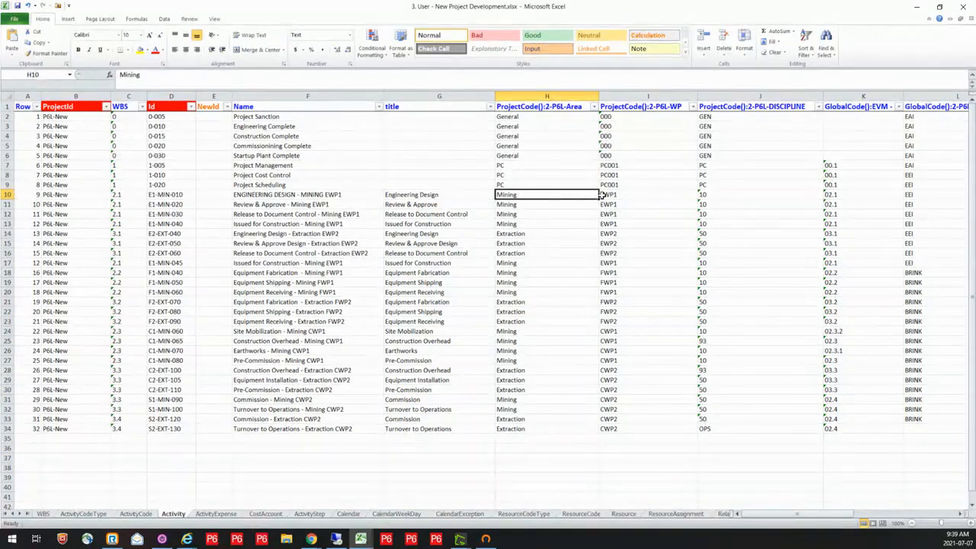
{"action": "left_click", "coordinate": [625, 196]}
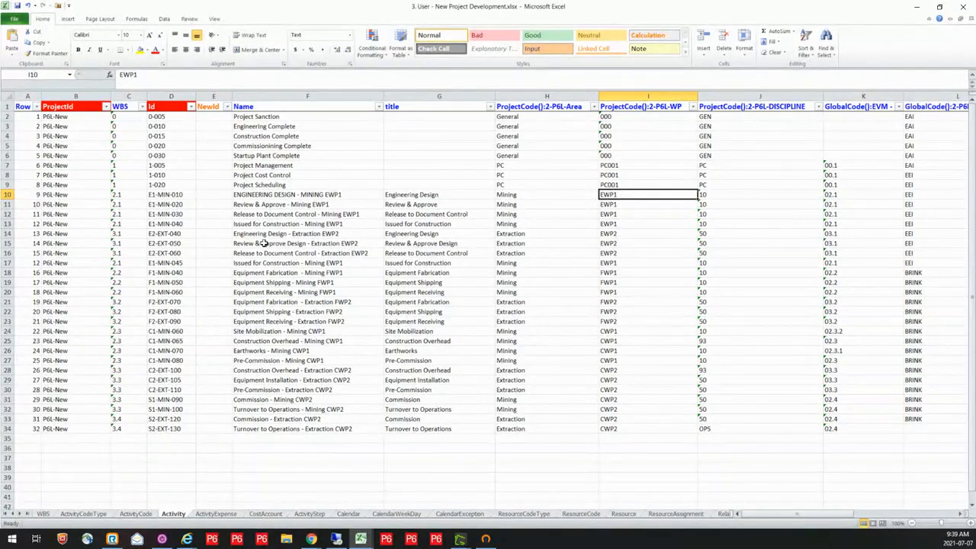
{"action": "left_click", "coordinate": [306, 195]}
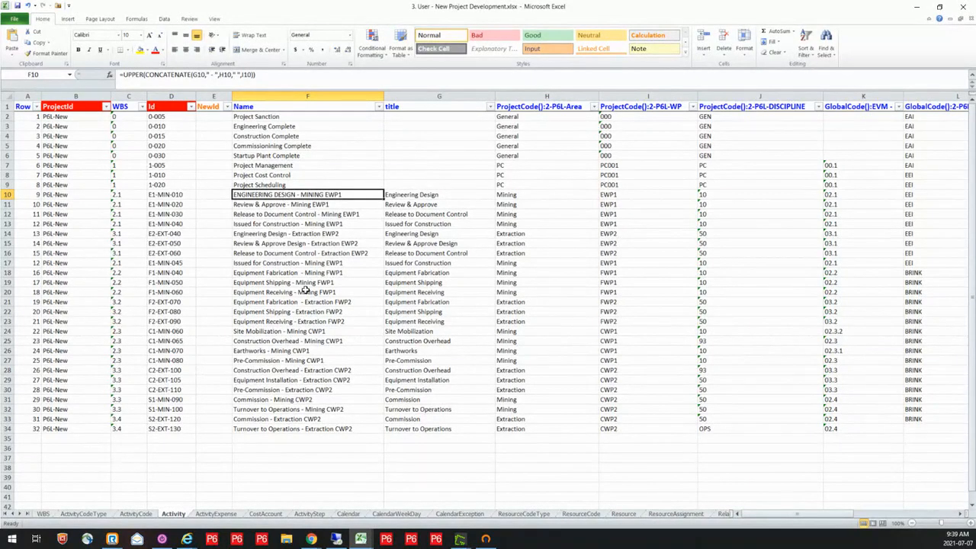
Examine the expense items on the ActivityExpense sheet and the account hierarchy on the CostAccount sheet
{"action": "left_click", "coordinate": [217, 515]}
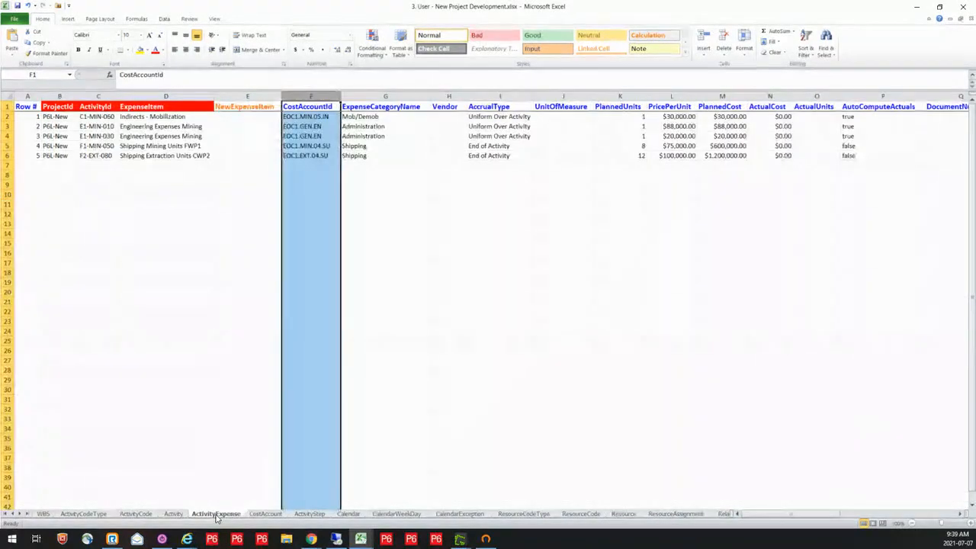
{"action": "left_click", "coordinate": [222, 272]}
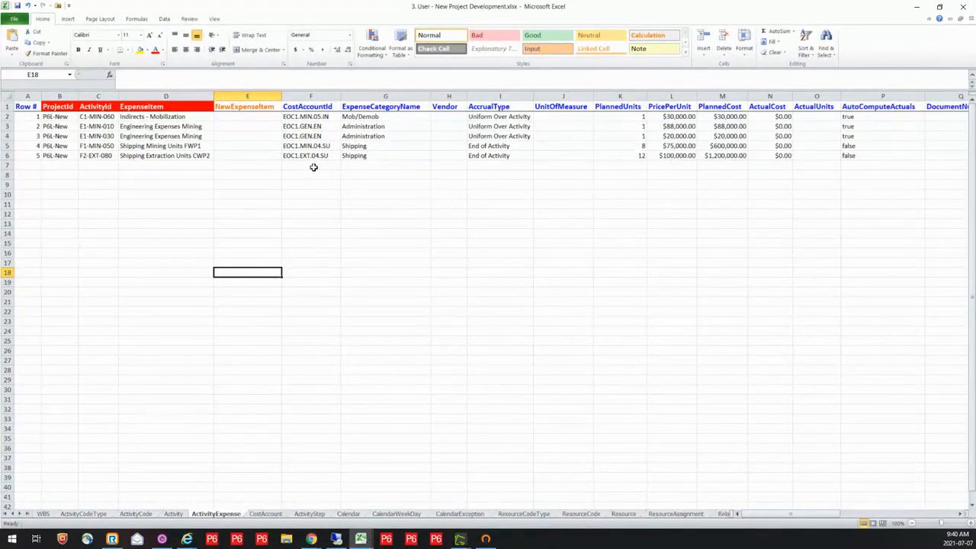
{"action": "left_click", "coordinate": [266, 516]}
{"action": "left_click", "coordinate": [329, 321]}
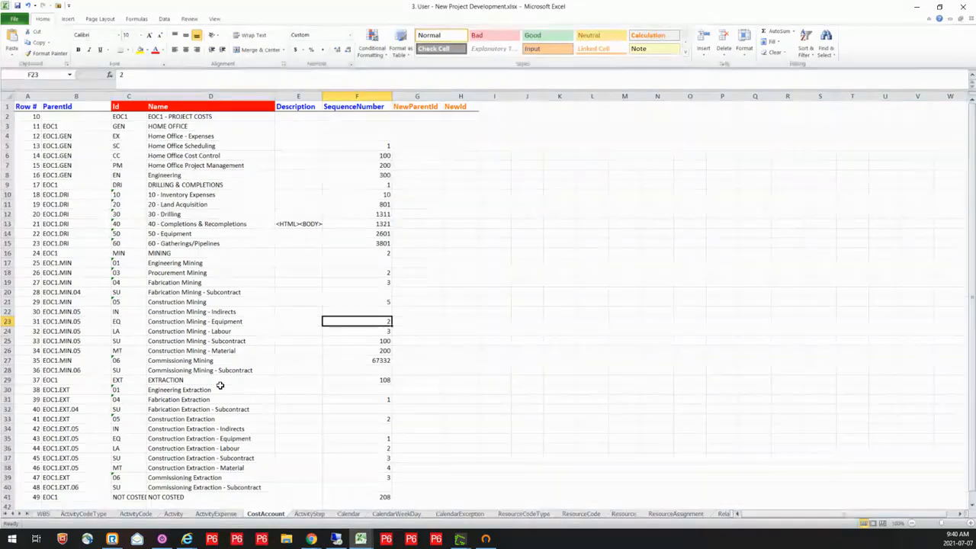
On the ActivityStep sheet, copy the three E1-MIN-040 step rows and insert the copies directly below them at row 17
{"action": "left_click", "coordinate": [317, 515]}
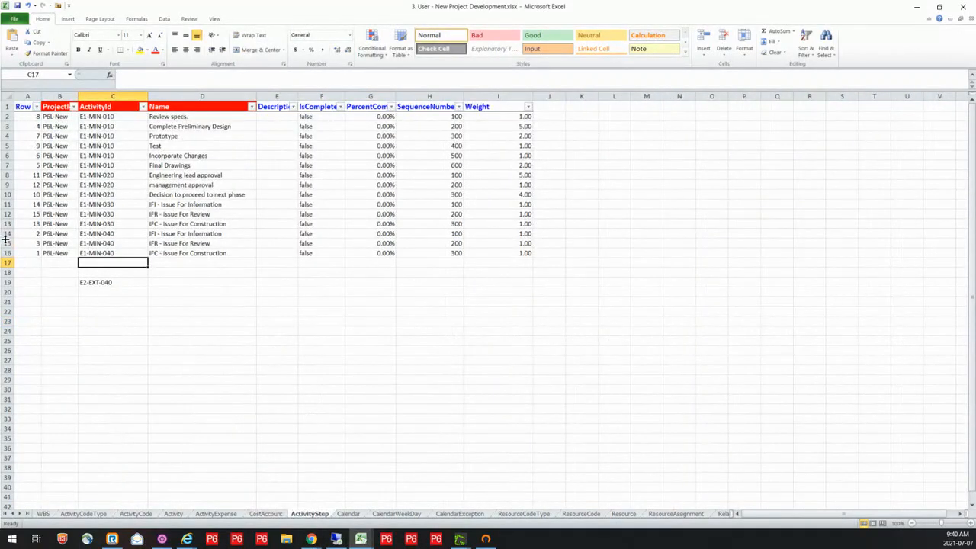
{"action": "left_click_drag", "start_coordinate": [7, 234], "coordinate": [15, 253]}
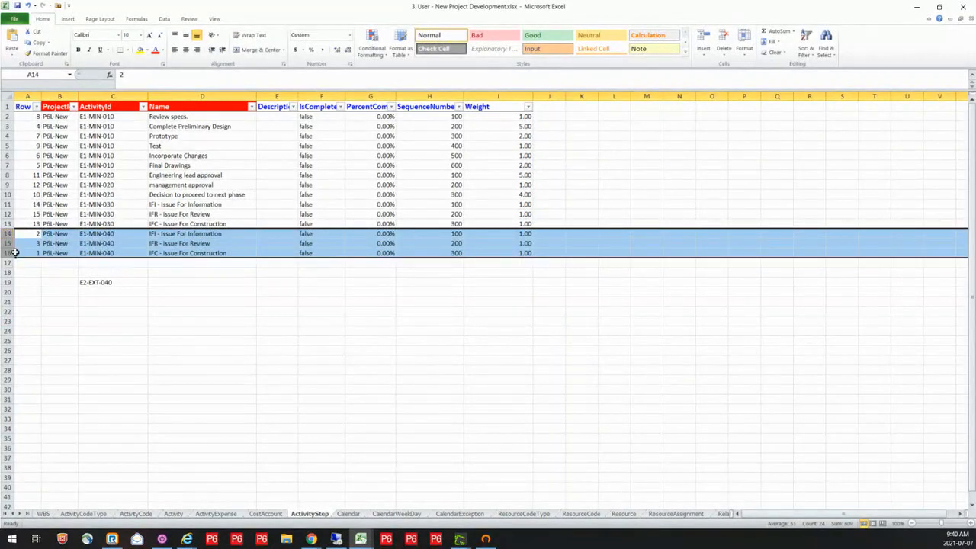
{"action": "key", "text": "ctrl+c"}
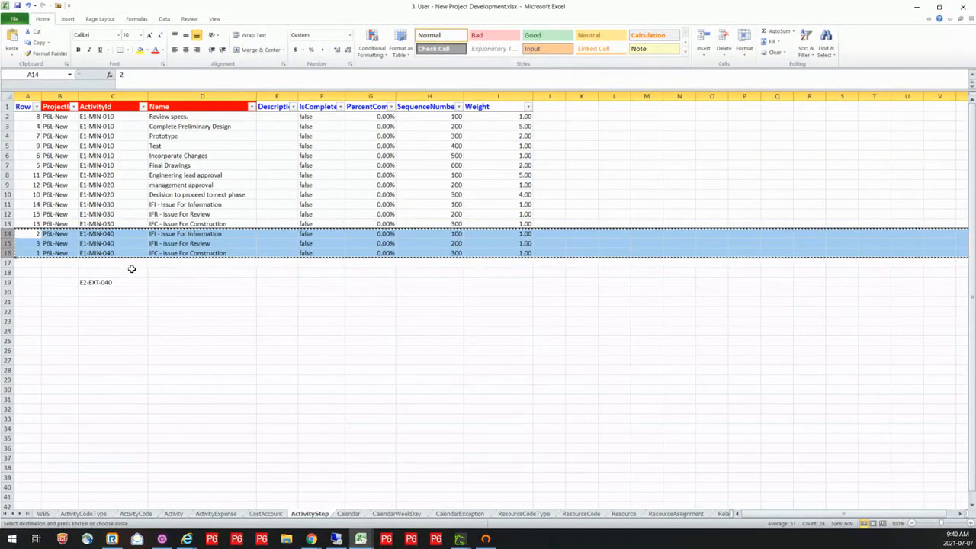
{"action": "left_click", "coordinate": [26, 263]}
{"action": "left_click", "coordinate": [11, 263]}
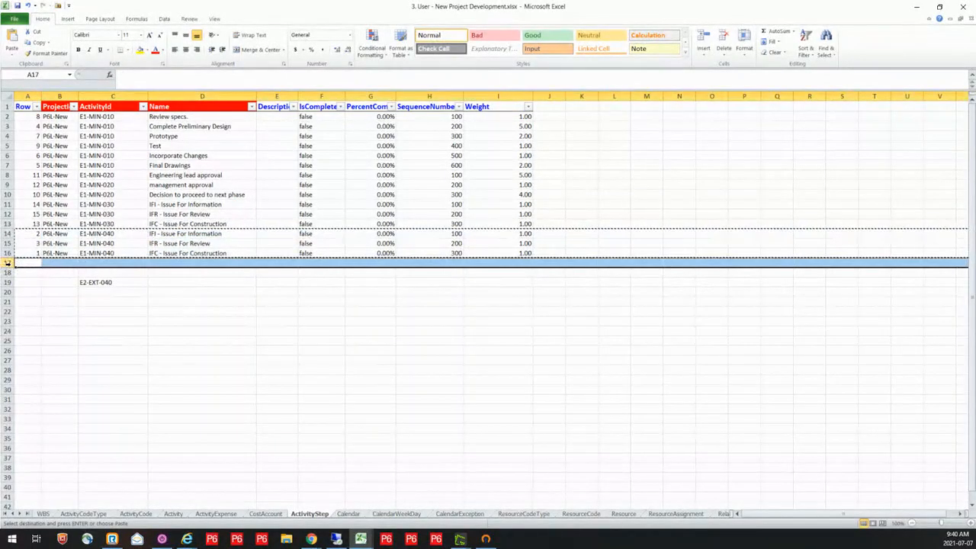
{"action": "right_click", "coordinate": [12, 264]}
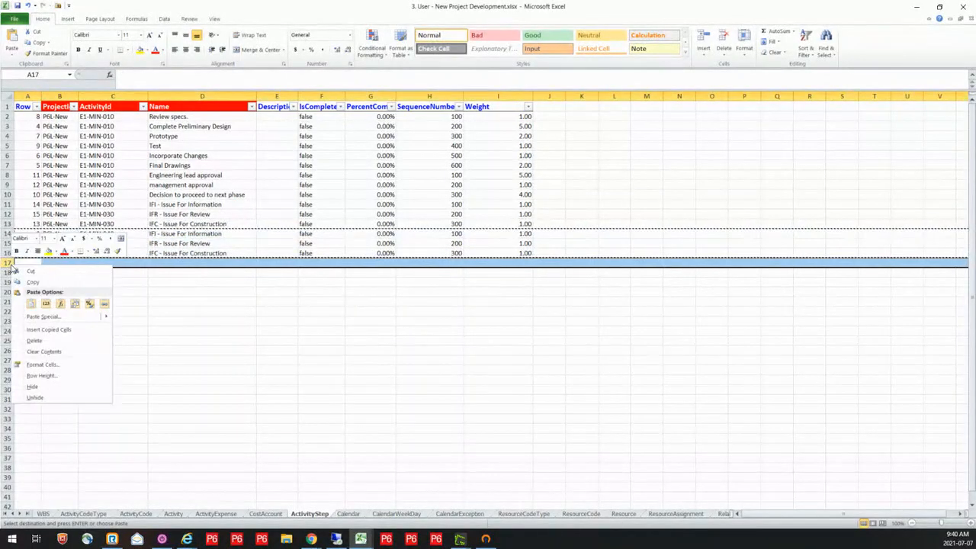
{"action": "left_click", "coordinate": [47, 331]}
Copy E2-EXT-040 from the spare cell into the ActivityId of the three inserted rows 17 to 19, and clear the spare cell
{"action": "left_click", "coordinate": [120, 313]}
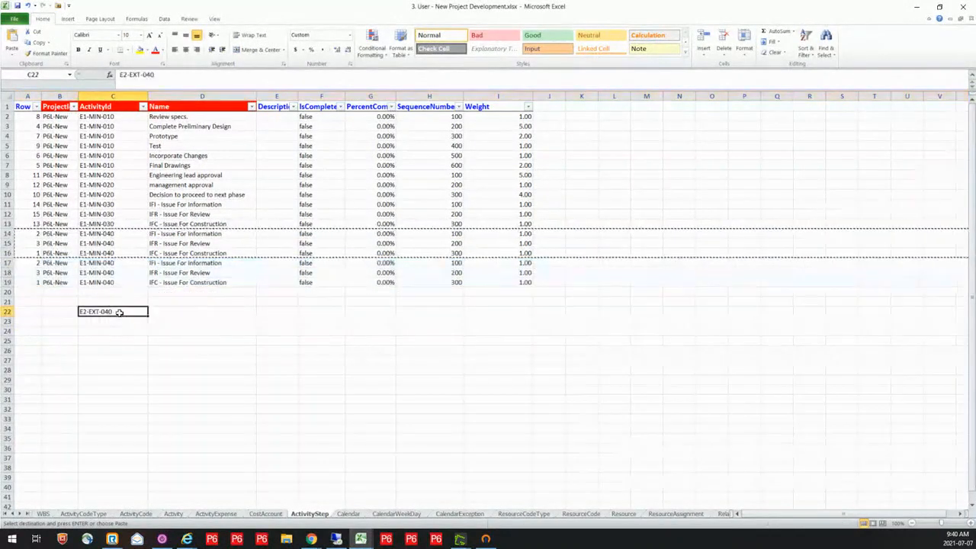
{"action": "key", "text": "ctrl+c"}
{"action": "left_click", "coordinate": [120, 263]}
{"action": "left_click_drag", "start_coordinate": [120, 263], "coordinate": [120, 283]}
{"action": "key", "text": "ctrl+v"}
{"action": "left_click", "coordinate": [111, 312]}
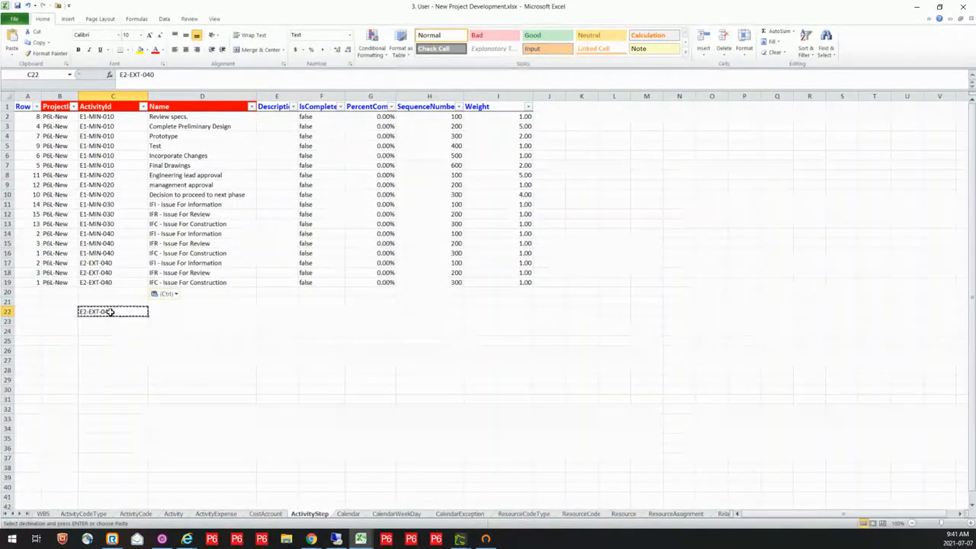
{"action": "key", "text": "Delete"}
{"action": "left_click", "coordinate": [138, 344]}
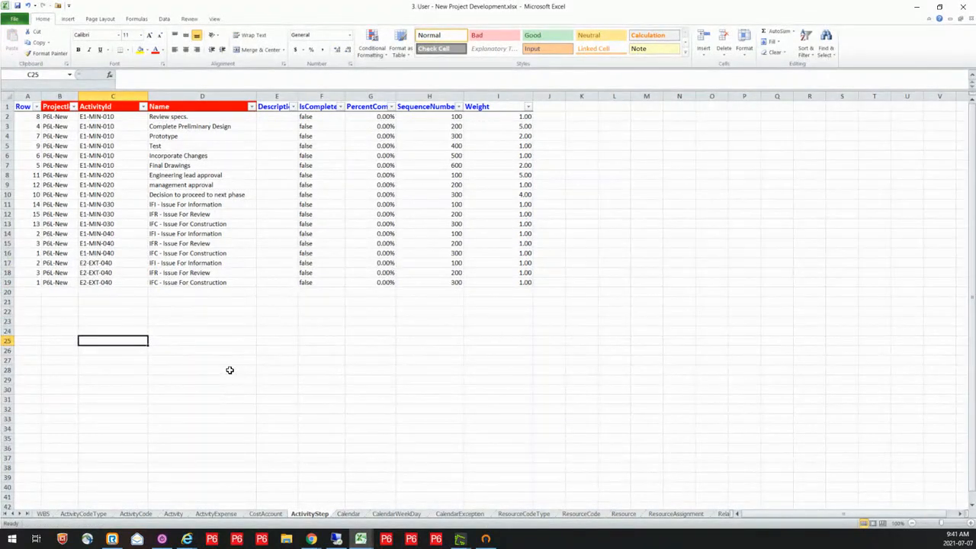
Examine the rotating calendar's Name and Type on the Calendar sheet and its working hours on the CalendarWeekDay sheet
{"action": "left_click", "coordinate": [354, 516]}
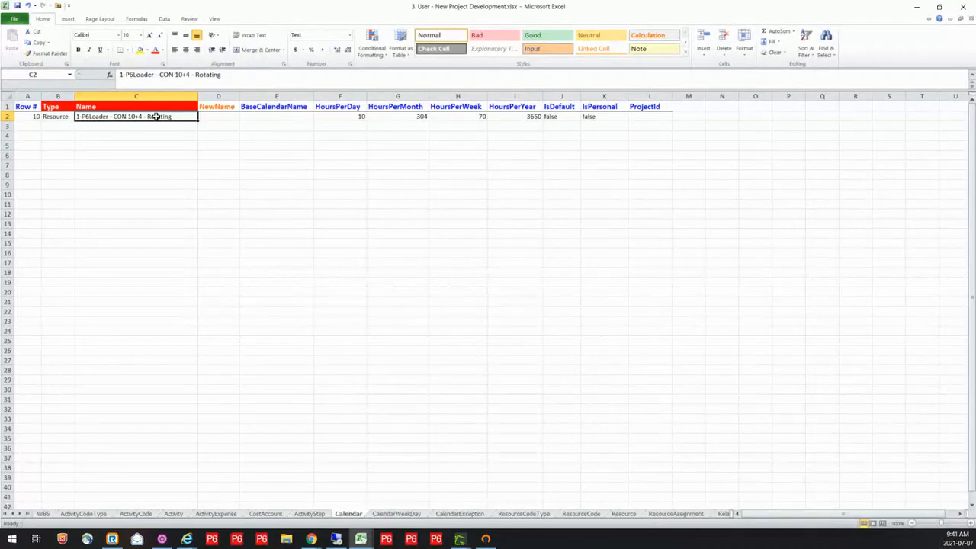
{"action": "left_click", "coordinate": [68, 115]}
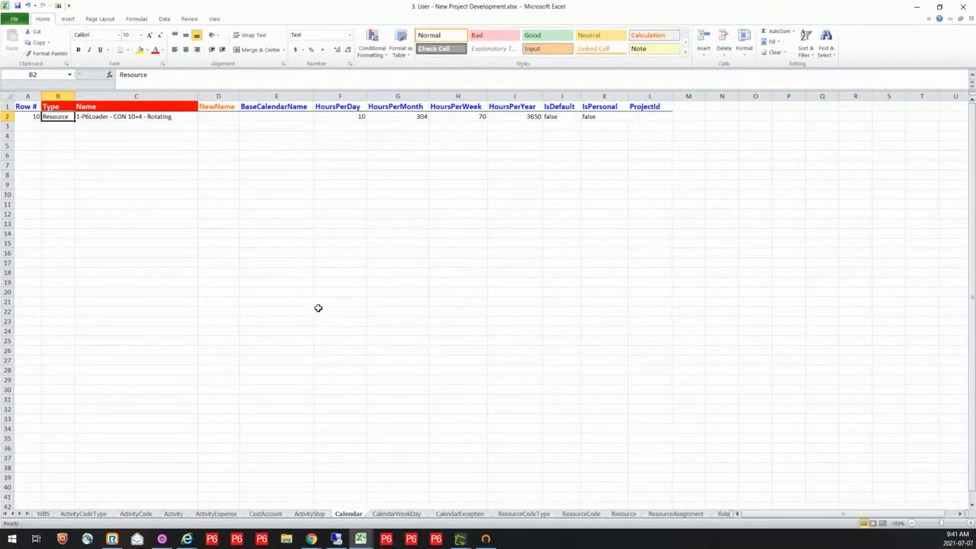
{"action": "left_click", "coordinate": [398, 515]}
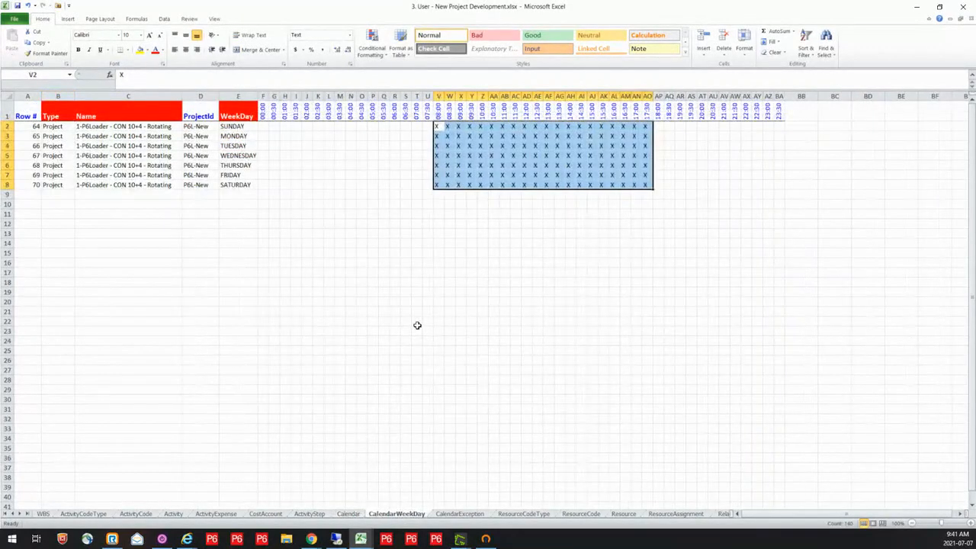
{"action": "left_click", "coordinate": [417, 321]}
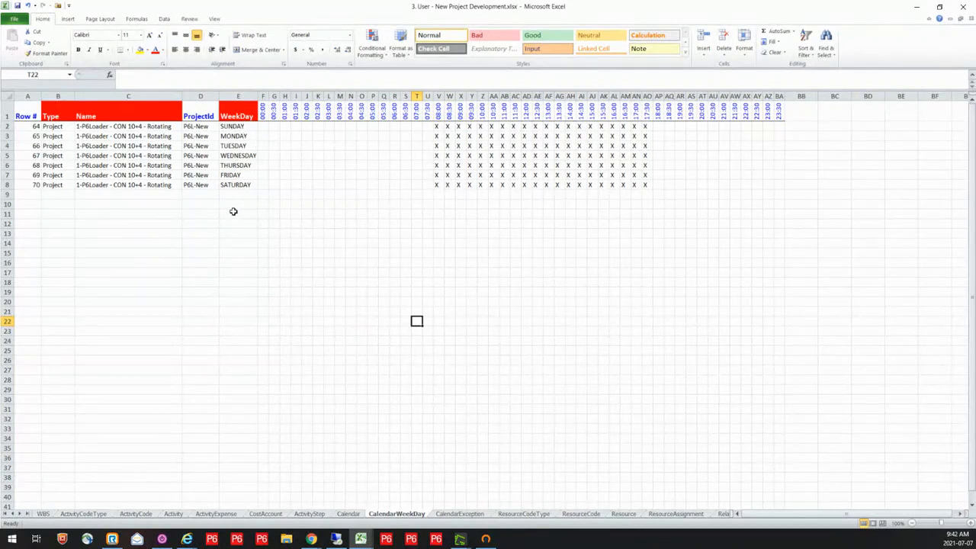
On the CalendarException sheet, examine the date formulas that generate the rotating calendar's non-working days in the ExceptionDate column
{"action": "left_click", "coordinate": [460, 514]}
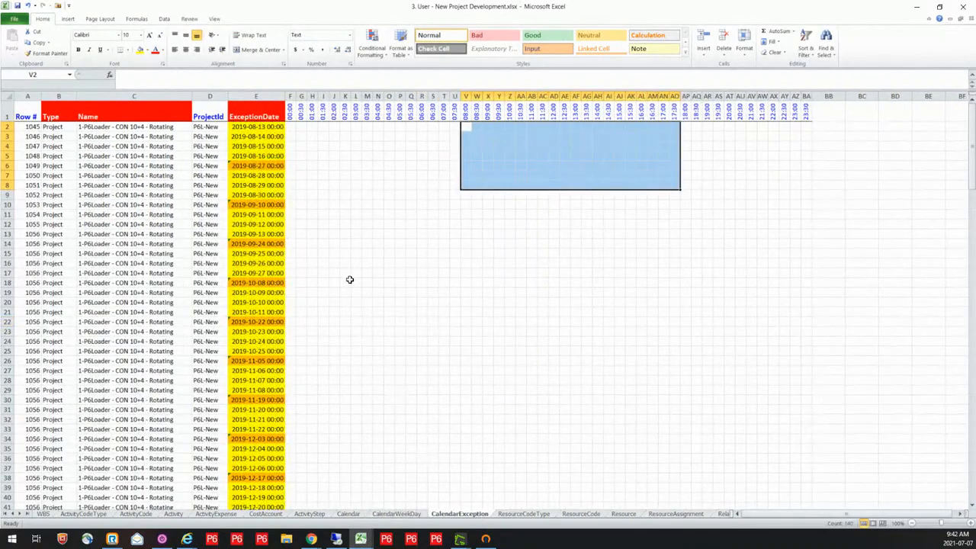
{"action": "left_click", "coordinate": [278, 256]}
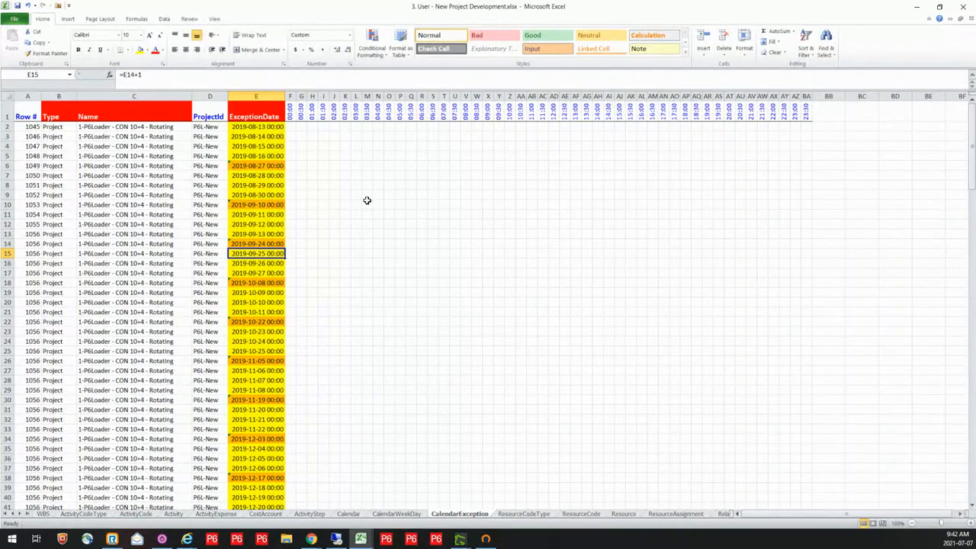
{"action": "left_click", "coordinate": [266, 126]}
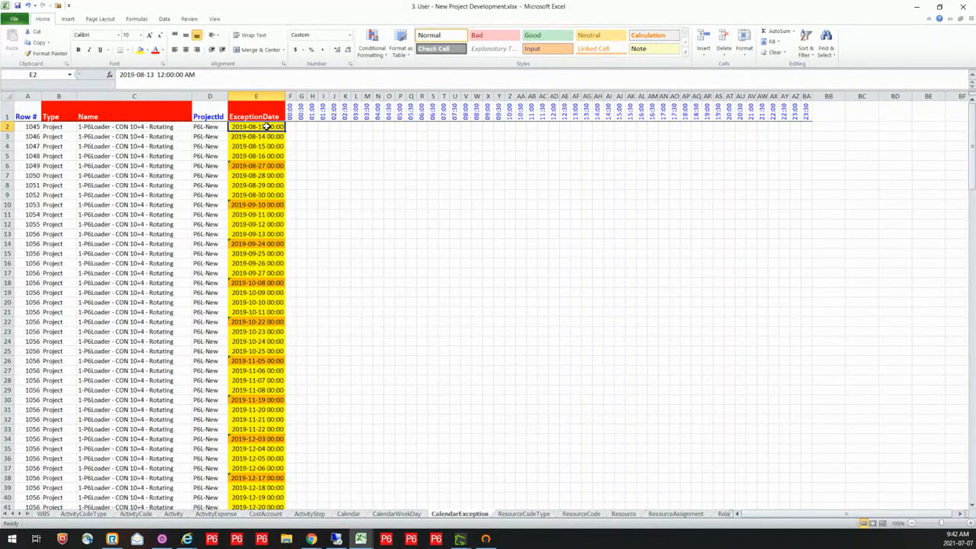
{"action": "left_click", "coordinate": [273, 137]}
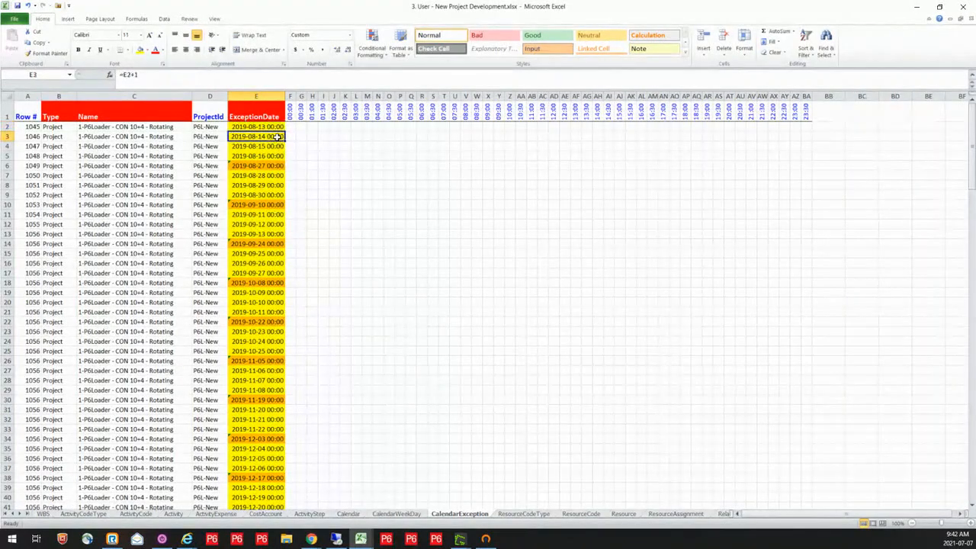
{"action": "left_click", "coordinate": [277, 146]}
{"action": "left_click", "coordinate": [278, 155]}
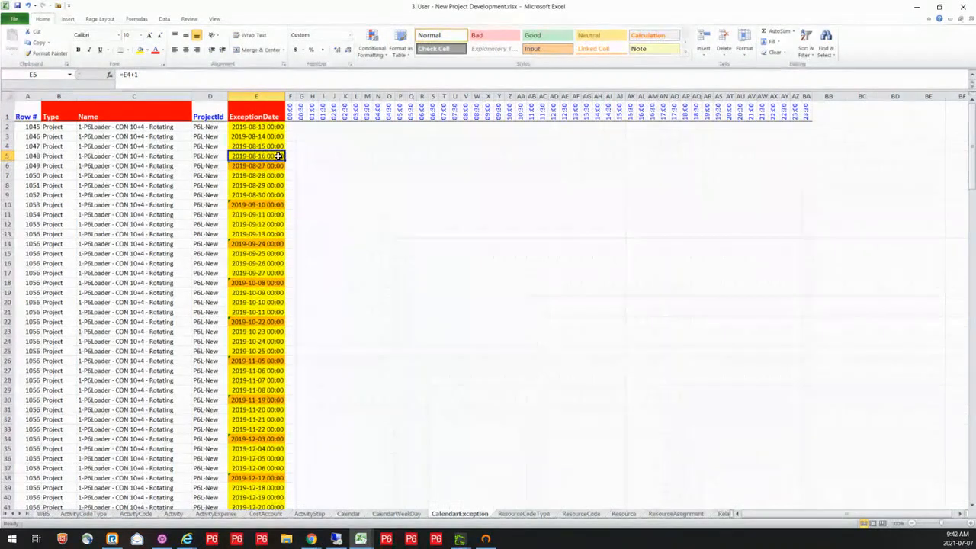
{"action": "left_click", "coordinate": [274, 167]}
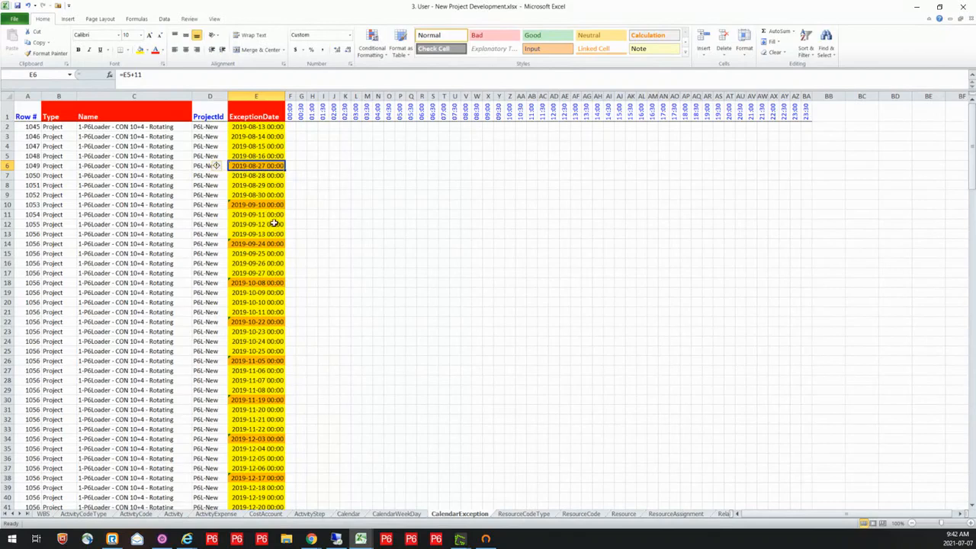
{"action": "left_click", "coordinate": [269, 177]}
{"action": "left_click", "coordinate": [271, 184]}
{"action": "left_click", "coordinate": [272, 196]}
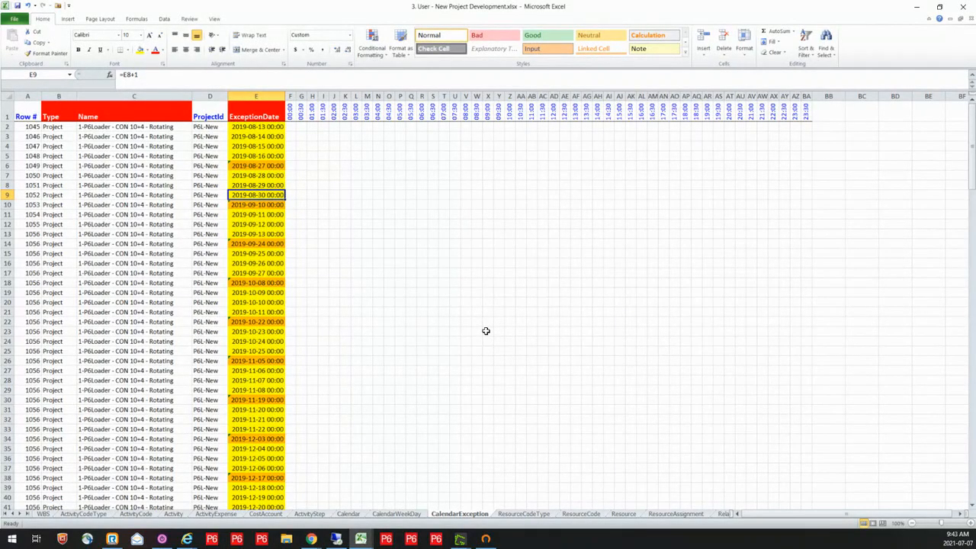
Examine the CONTRACTOR code type and its values, and the Resource sheet's Plant, LOCATION, DIRECT/INDIRECT and CONTRACTOR code columns
{"action": "left_click", "coordinate": [524, 514]}
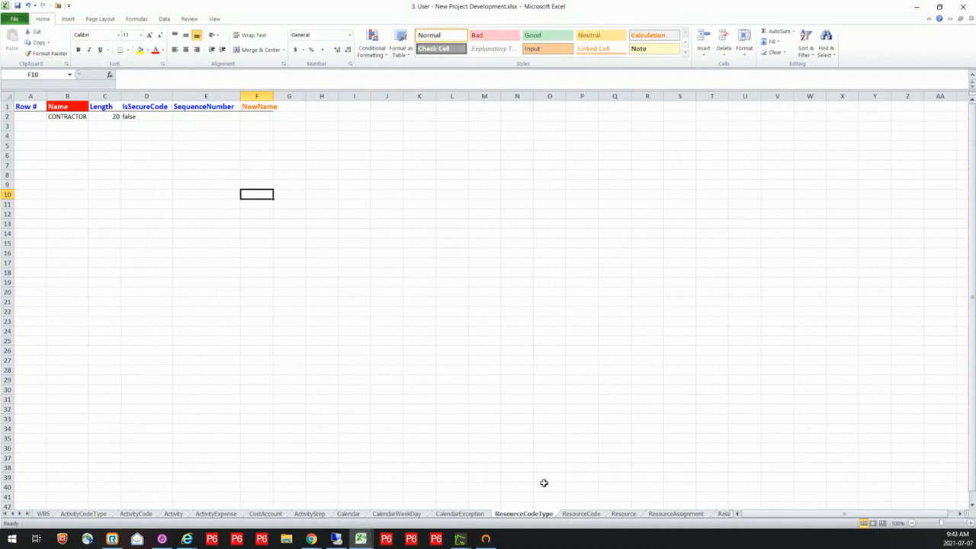
{"action": "left_click", "coordinate": [580, 514]}
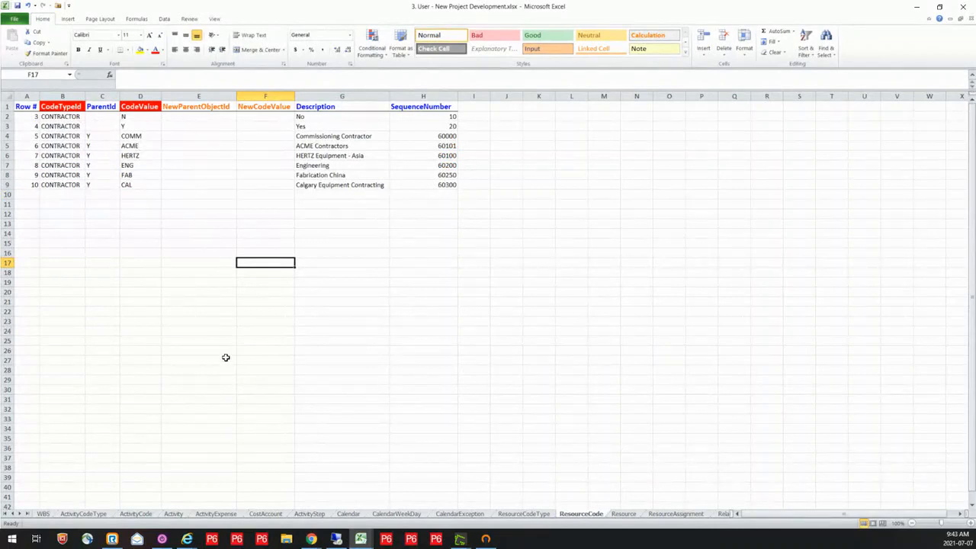
{"action": "left_click", "coordinate": [624, 514]}
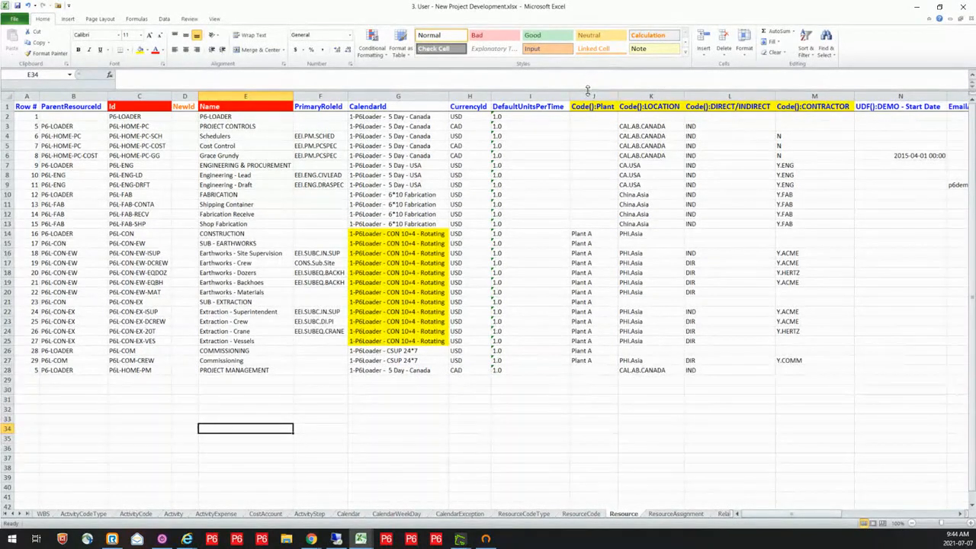
{"action": "left_click_drag", "start_coordinate": [593, 96], "coordinate": [815, 96]}
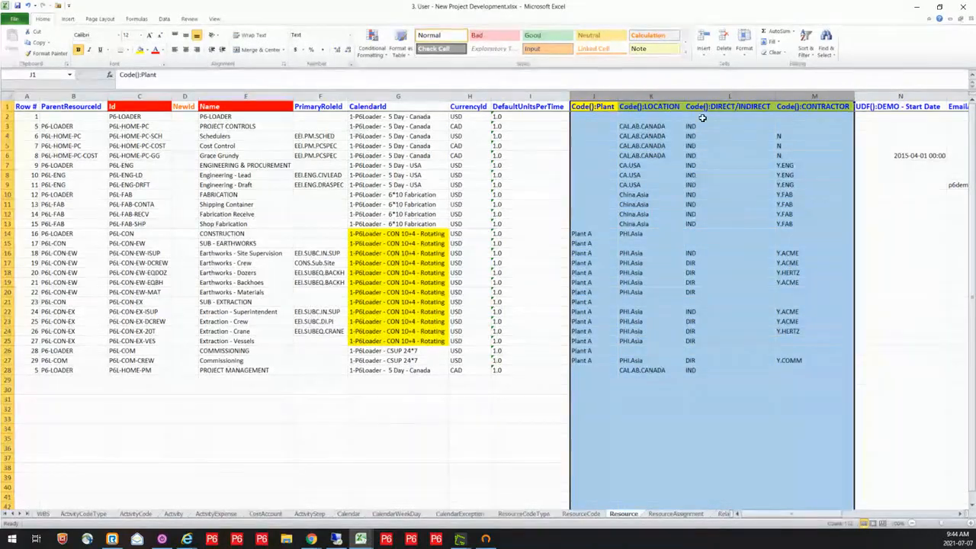
{"action": "left_click", "coordinate": [814, 94]}
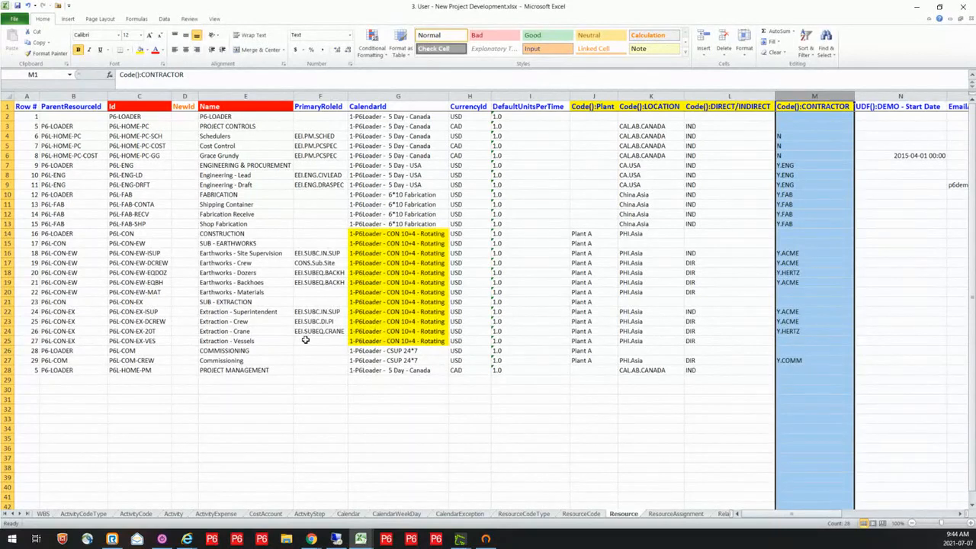
Examine the activity resource assignments on the ResourceAssignment sheet and the predecessor and successor links on the Relationship sheet
{"action": "left_click", "coordinate": [674, 514]}
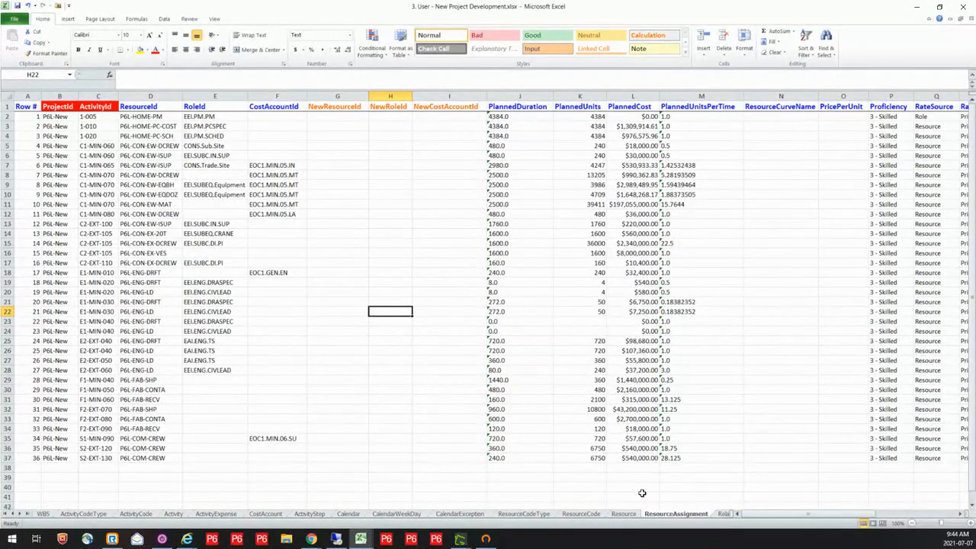
{"action": "left_click", "coordinate": [724, 515]}
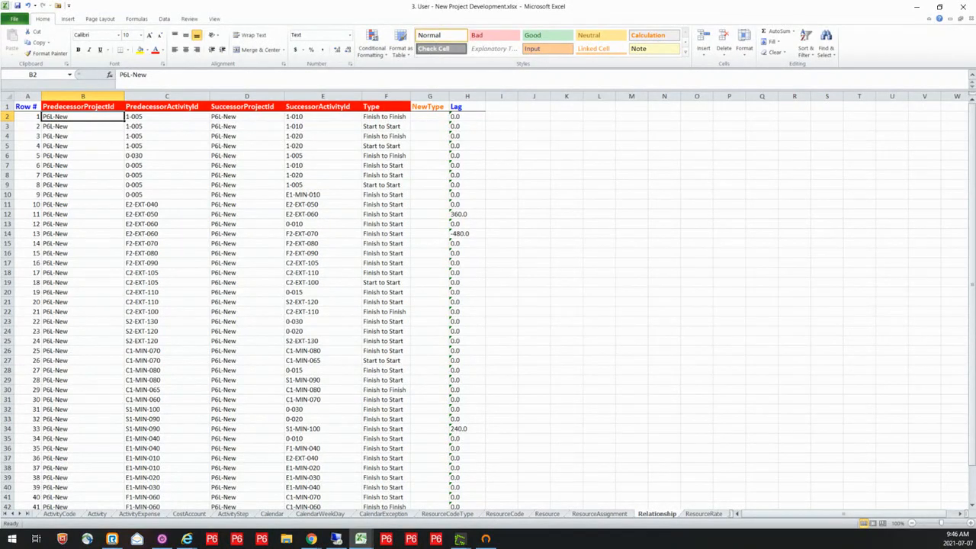
Switch to P6-Loader and upload the workbook 3. User - New Project Development.xlsx with deletes left disabled
{"action": "key", "text": "alt+Tab"}
{"action": "left_click", "coordinate": [38, 205]}
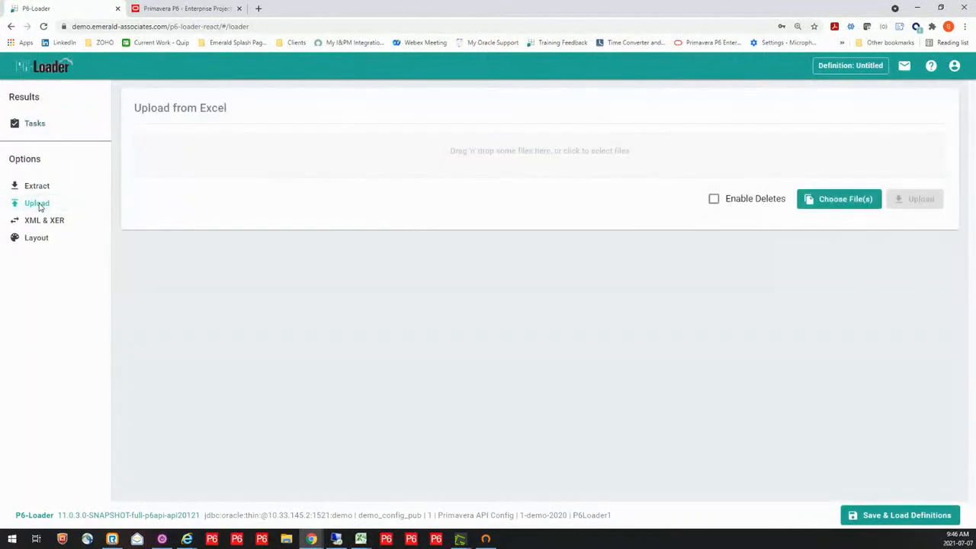
{"action": "left_click", "coordinate": [527, 151]}
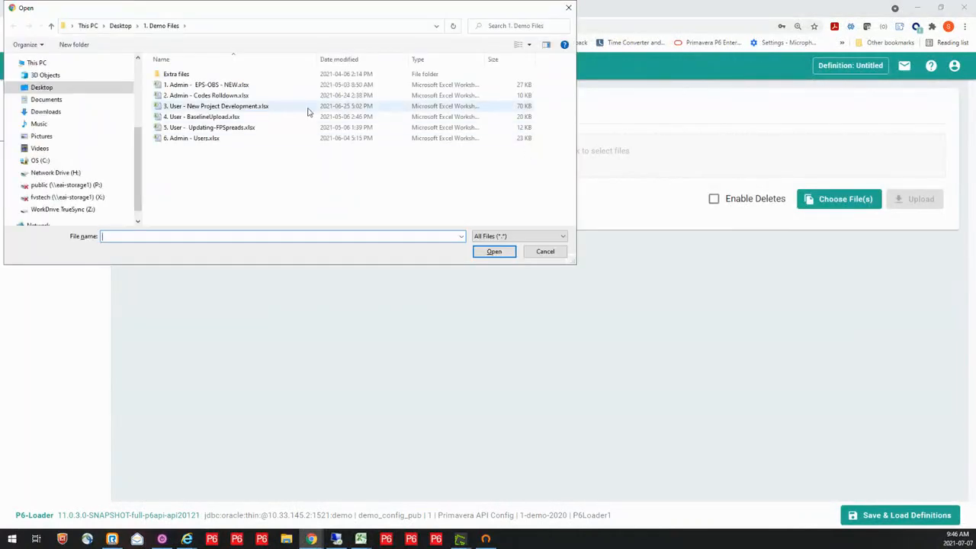
{"action": "left_click", "coordinate": [222, 109]}
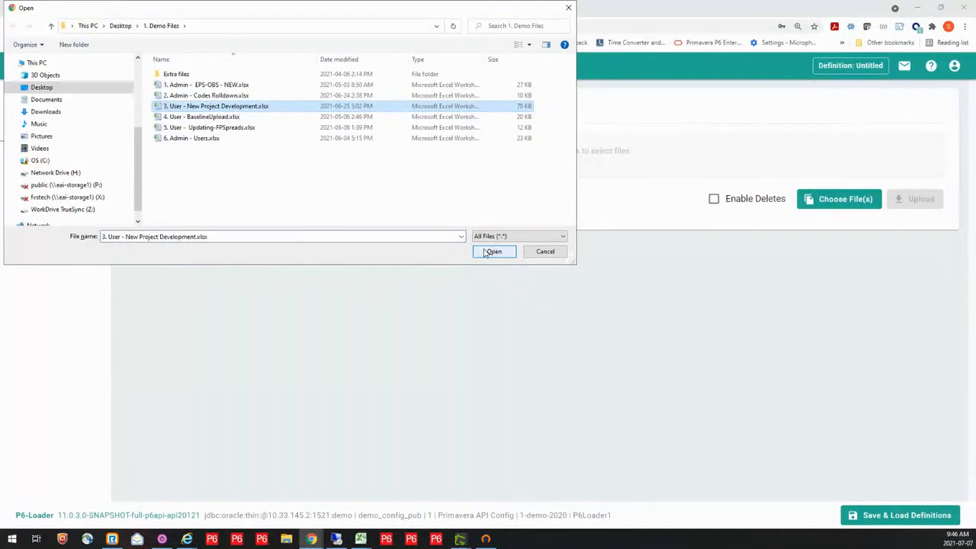
{"action": "left_click", "coordinate": [492, 251]}
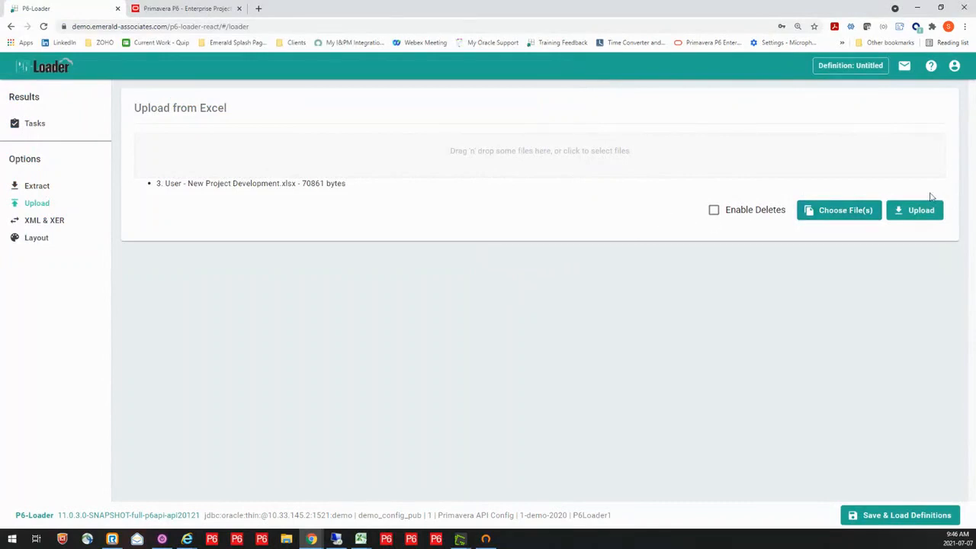
{"action": "left_click", "coordinate": [919, 212]}
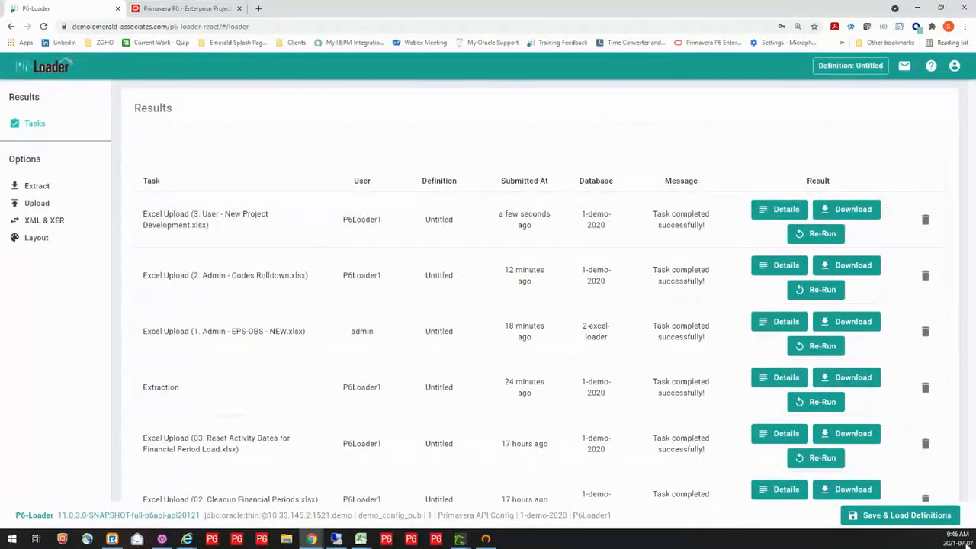
Switch to P6 Professional and examine P6L-New's loaded activities, including the steps of the Review & Approve - Mining EWP1 activity
{"action": "left_click", "coordinate": [337, 540]}
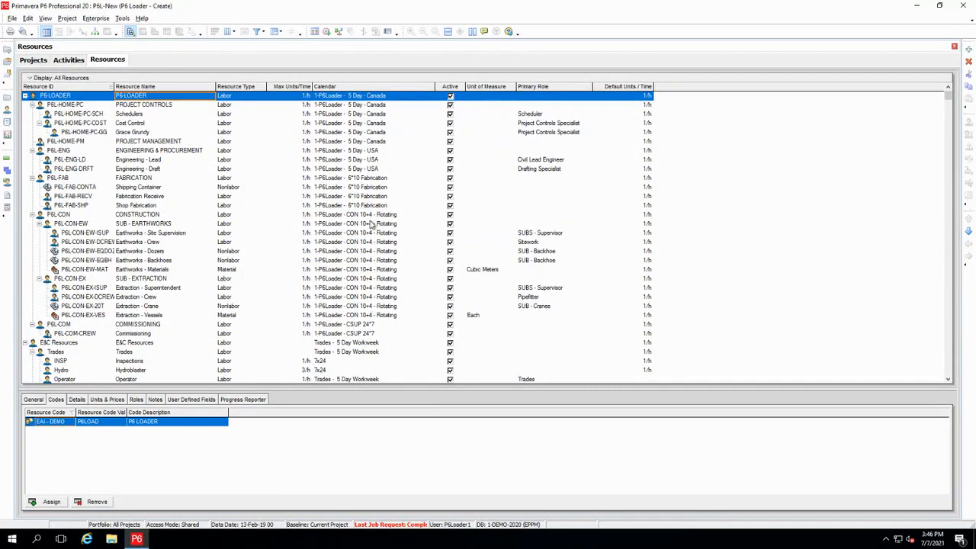
{"action": "left_click", "coordinate": [74, 61]}
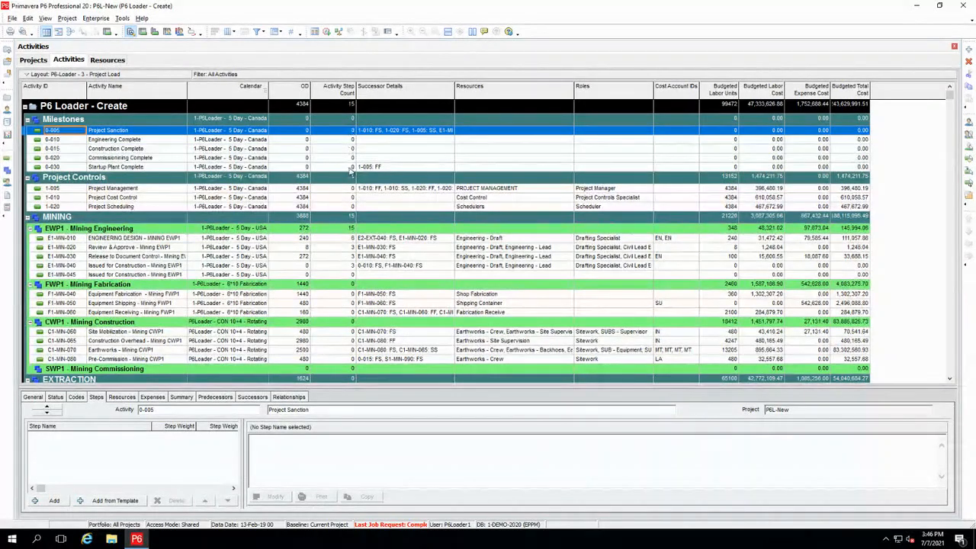
{"action": "left_click", "coordinate": [343, 248]}
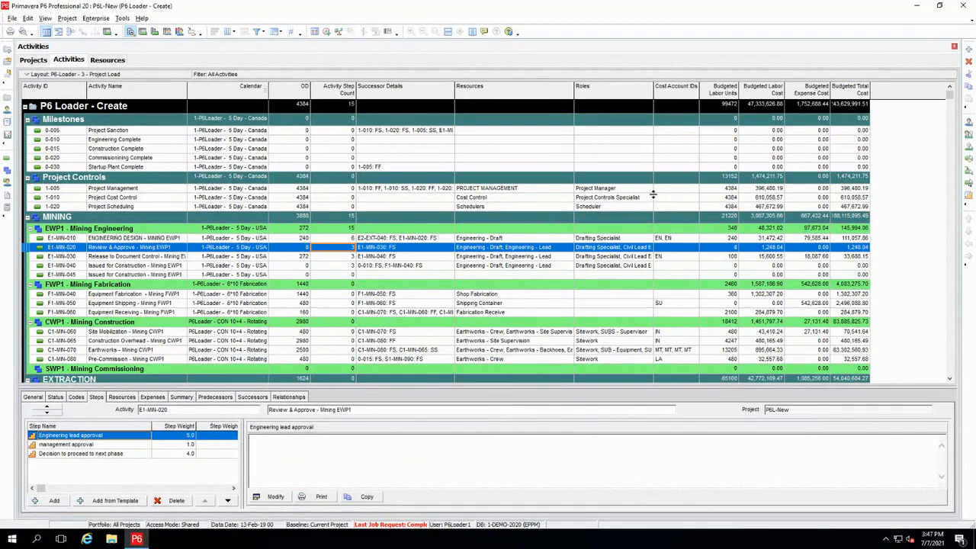
Open the WEST-TA-22 project under the 1-EAI-P6Load-Demo EPS node
{"action": "left_click", "coordinate": [34, 60]}
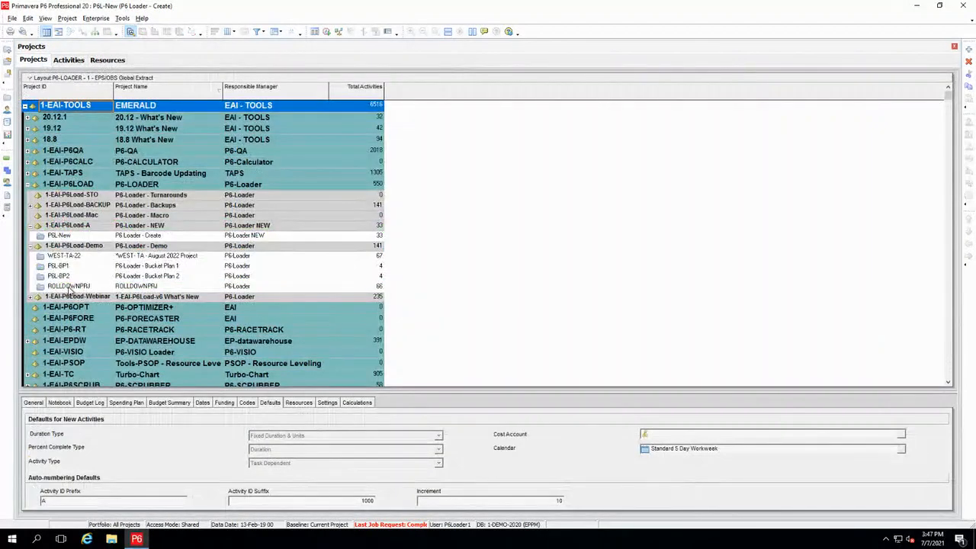
{"action": "left_click", "coordinate": [67, 257]}
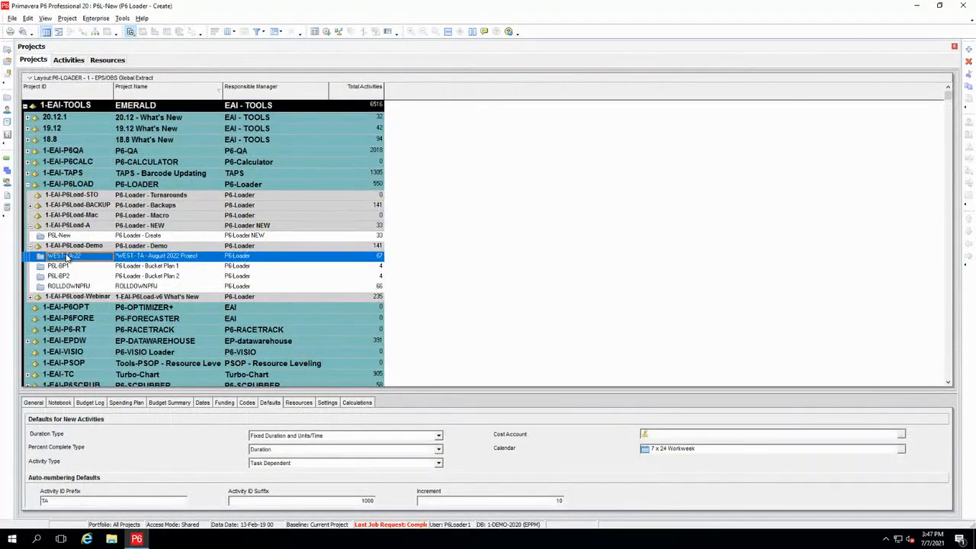
{"action": "right_click", "coordinate": [67, 257]}
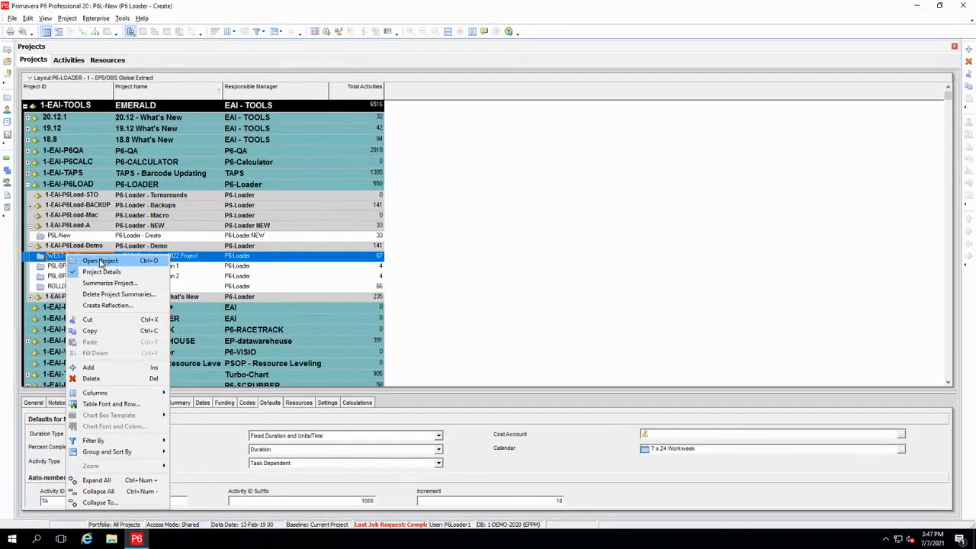
{"action": "left_click", "coordinate": [100, 262]}
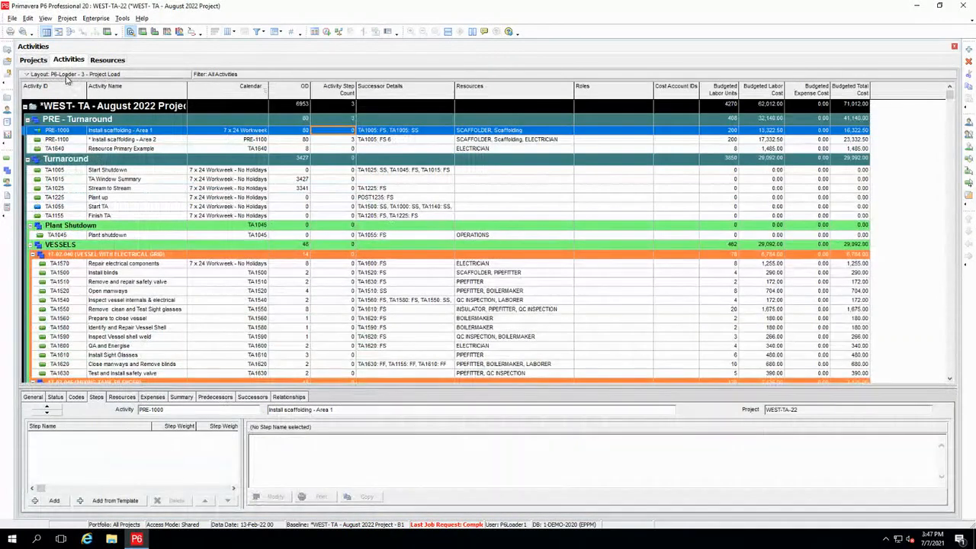
Apply the P6-Loader - 4 - Project Baseline Update layout to WEST-TA-22's activities and enlarge the activity table
{"action": "left_click", "coordinate": [67, 75]}
{"action": "mouse_move", "coordinate": [68, 87]}
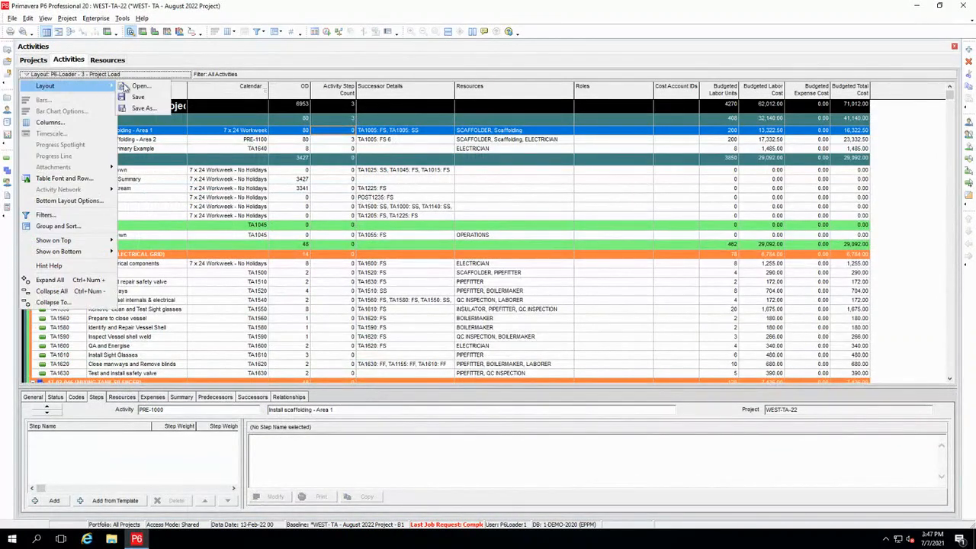
{"action": "left_click", "coordinate": [141, 86]}
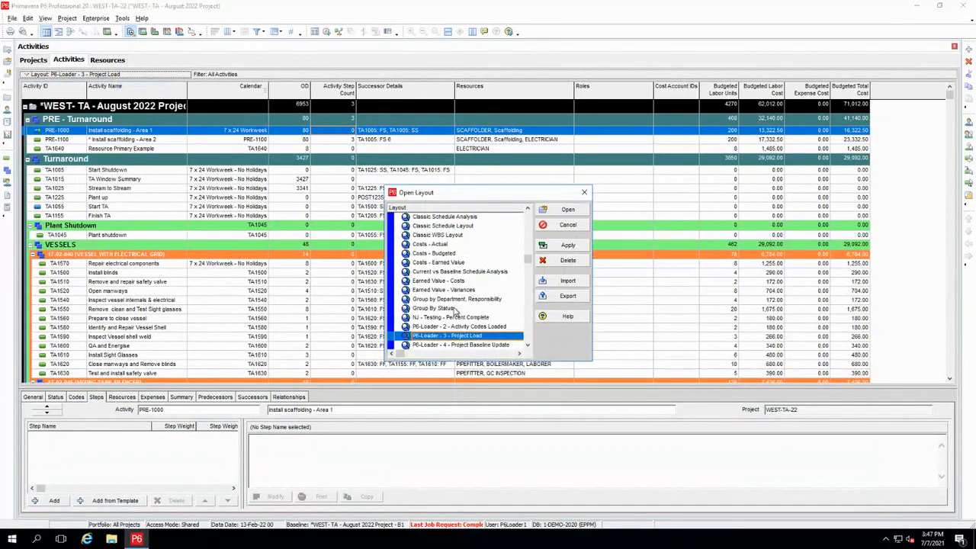
{"action": "left_click", "coordinate": [463, 346]}
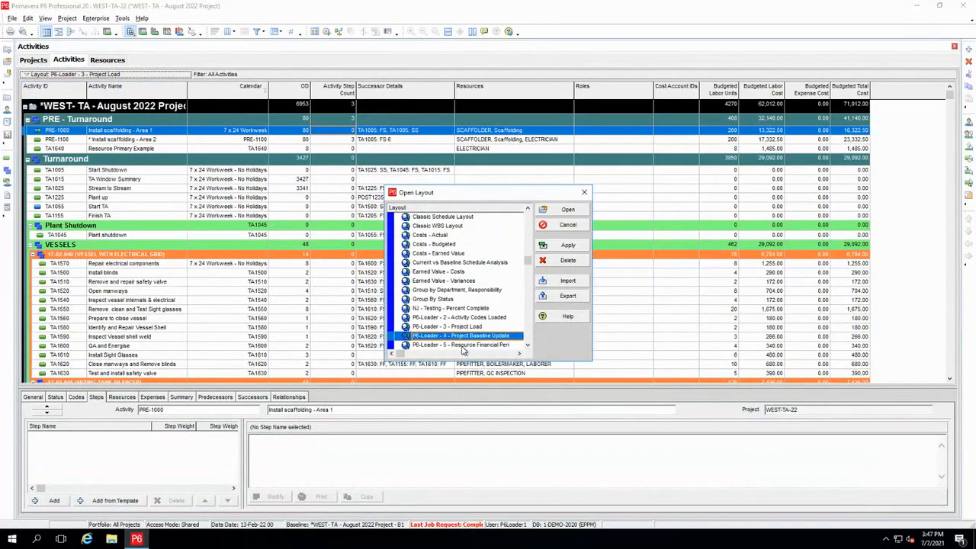
{"action": "left_click", "coordinate": [550, 210]}
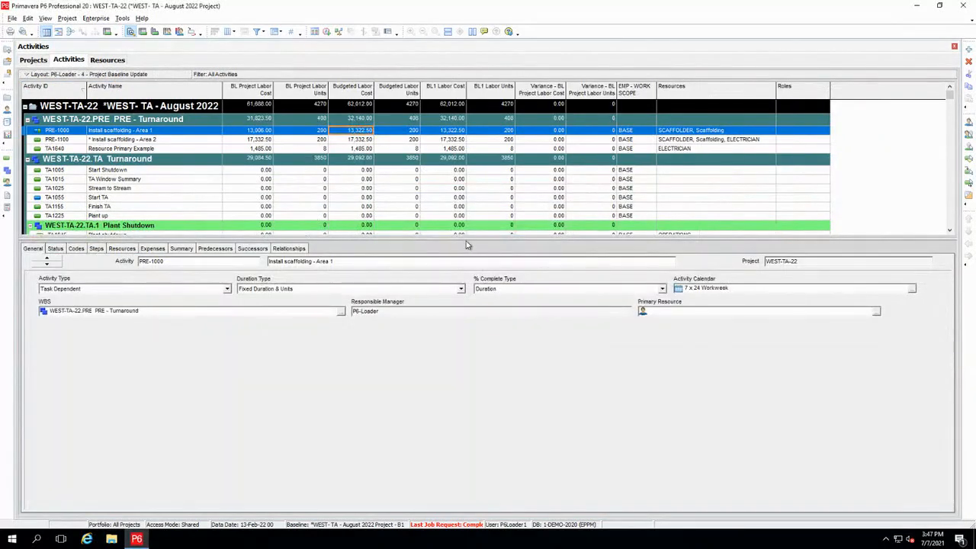
{"action": "left_click_drag", "start_coordinate": [464, 236], "coordinate": [471, 381]}
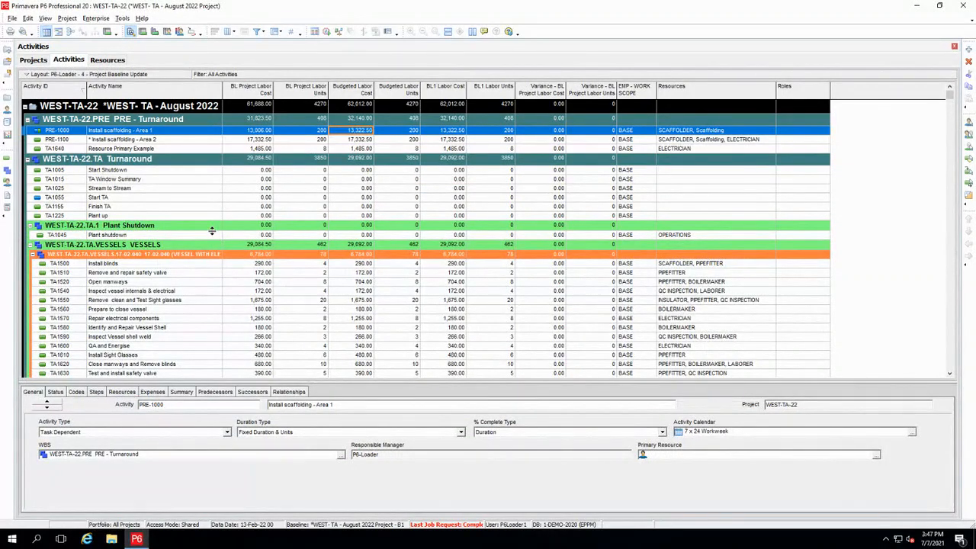
Examine the baseline labor costs of the VESSEL WITH ELECTRICAL GRID activities, including Prepare to close vessel and Install Sight Glasses
{"action": "scroll", "coordinate": [372, 298], "scroll_direction": "down", "scroll_amount": 3}
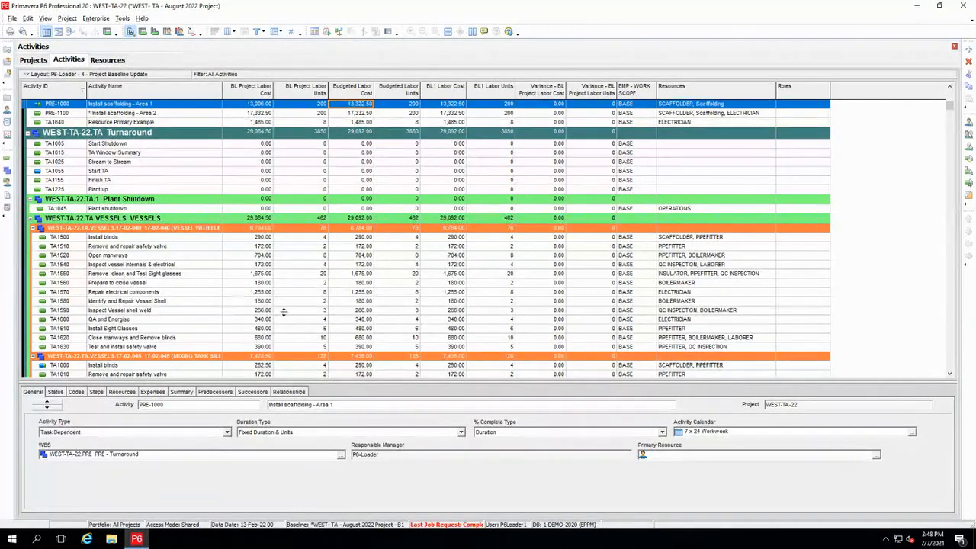
{"action": "left_click", "coordinate": [263, 284]}
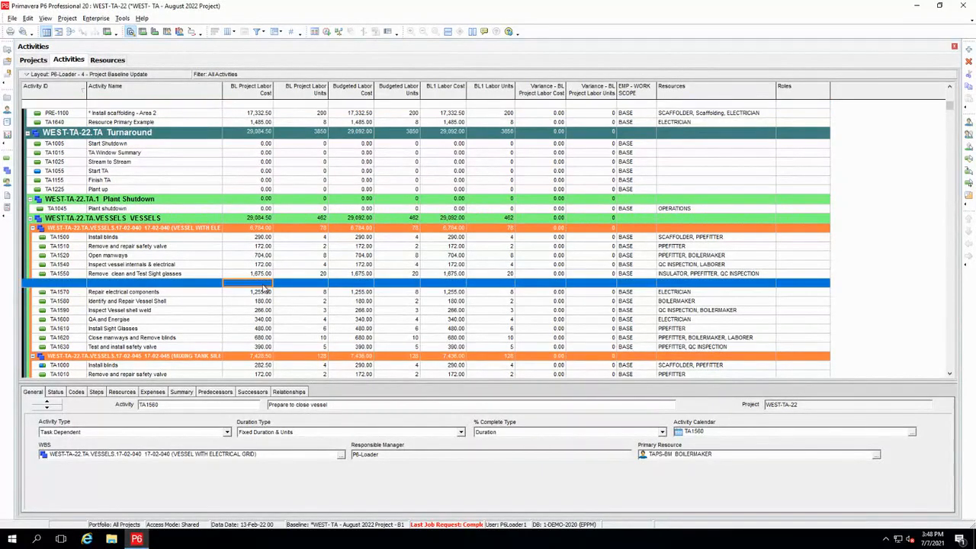
{"action": "left_click", "coordinate": [261, 329]}
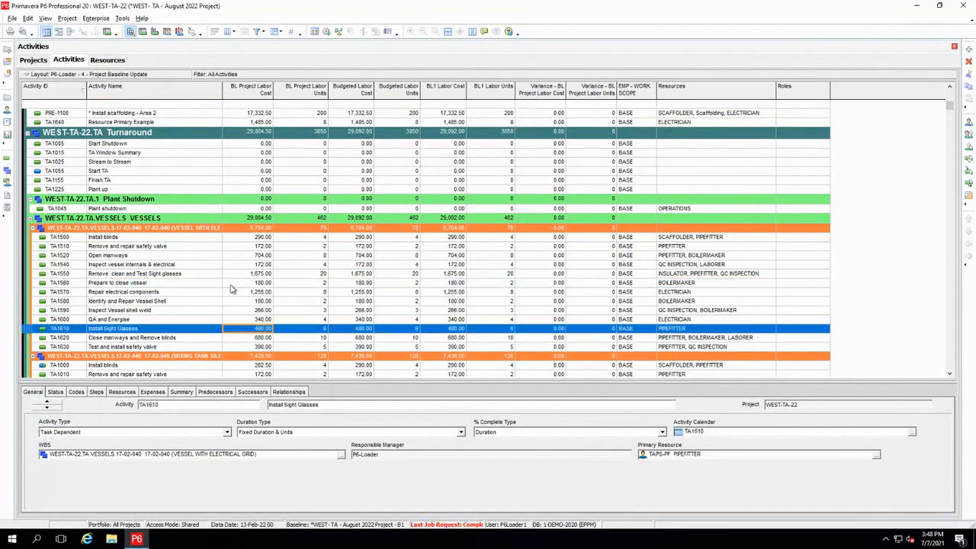
{"action": "left_click", "coordinate": [259, 283]}
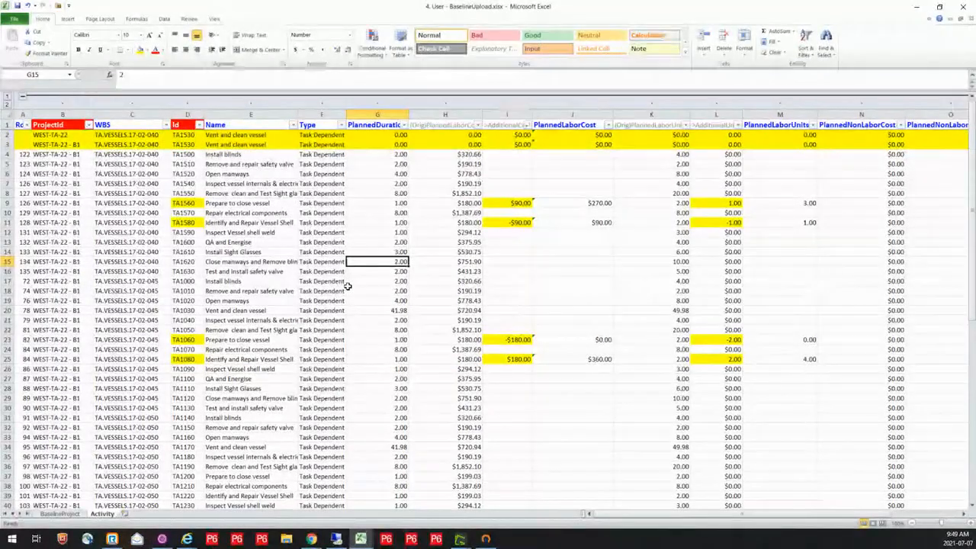
In the BaselineUpload workbook's Activity sheet, examine the highlighted TA1530 rows for project WEST-TA-22 and its baseline WEST-TA-22 - B1
{"action": "left_click", "coordinate": [6, 135]}
{"action": "left_click_drag", "start_coordinate": [6, 135], "coordinate": [6, 144]}
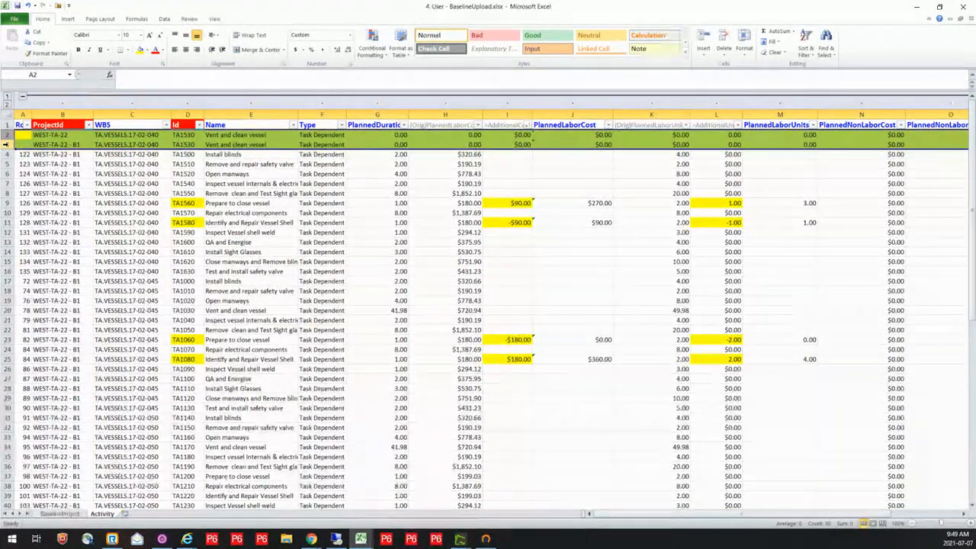
{"action": "left_click", "coordinate": [80, 135]}
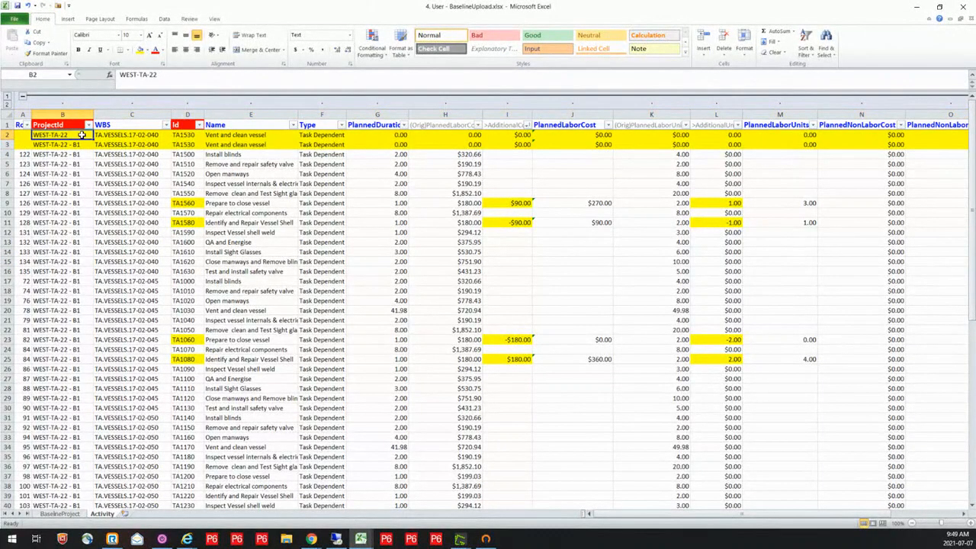
{"action": "left_click", "coordinate": [76, 144]}
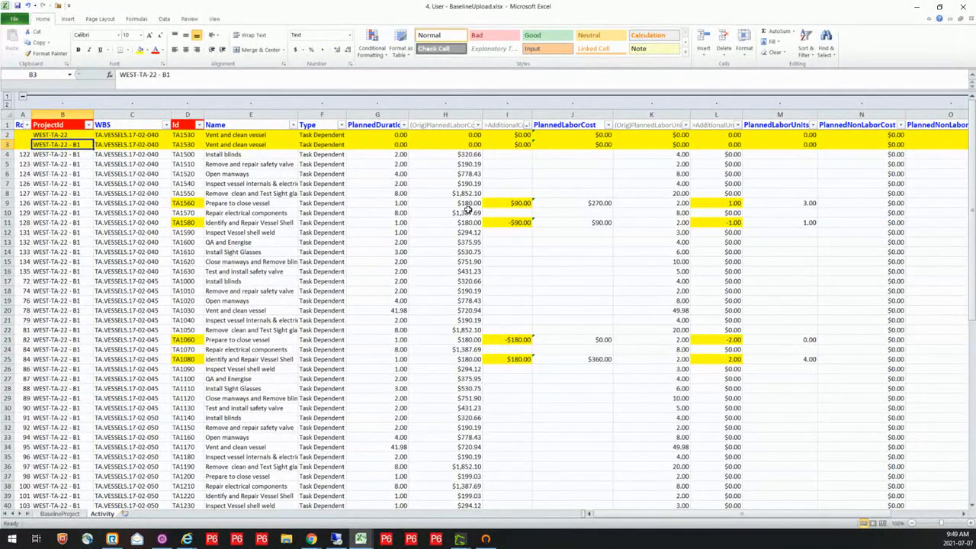
Examine changed activities TA1560 and TA1580, their original and additional labor costs, the PlannedLaborCost formula and the PlannedLaborUnits column
{"action": "left_click", "coordinate": [185, 203]}
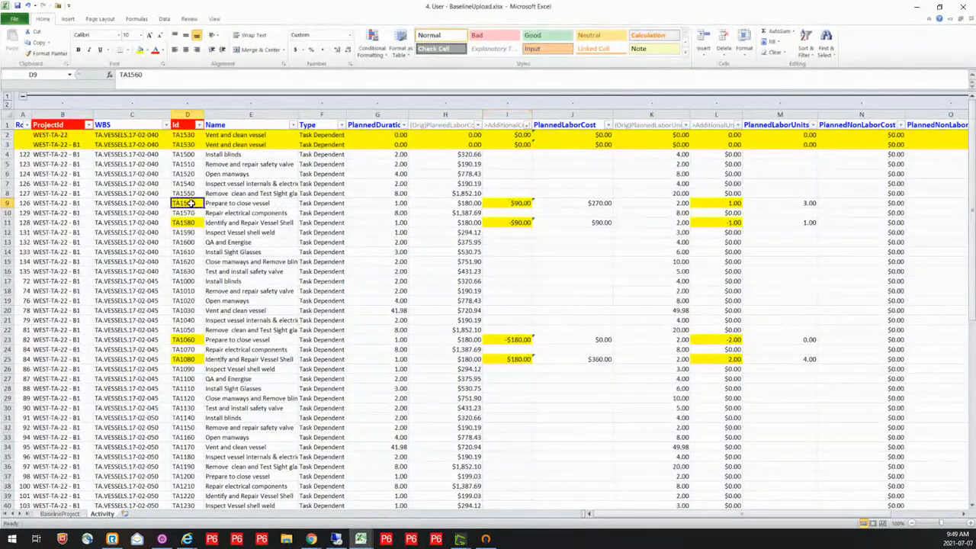
{"action": "left_click", "coordinate": [196, 222]}
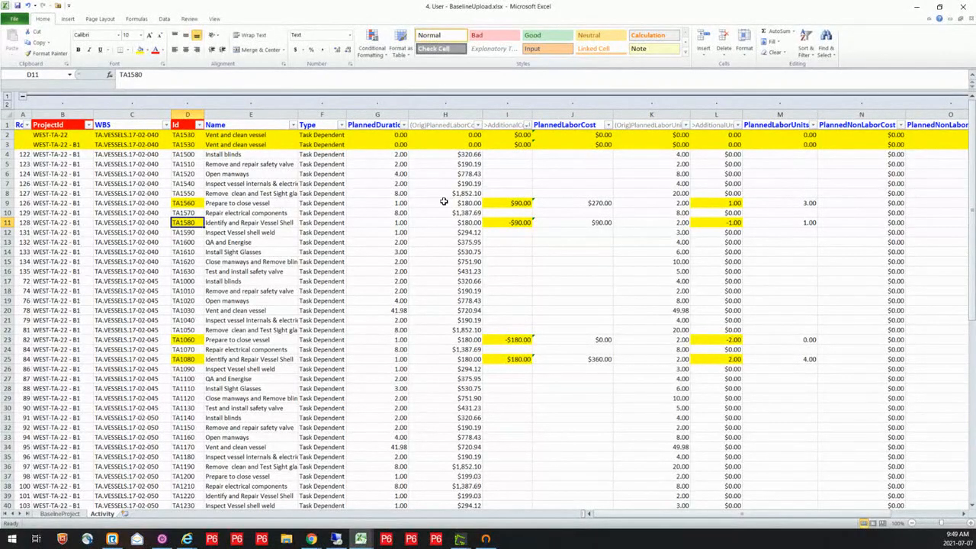
{"action": "left_click", "coordinate": [453, 113]}
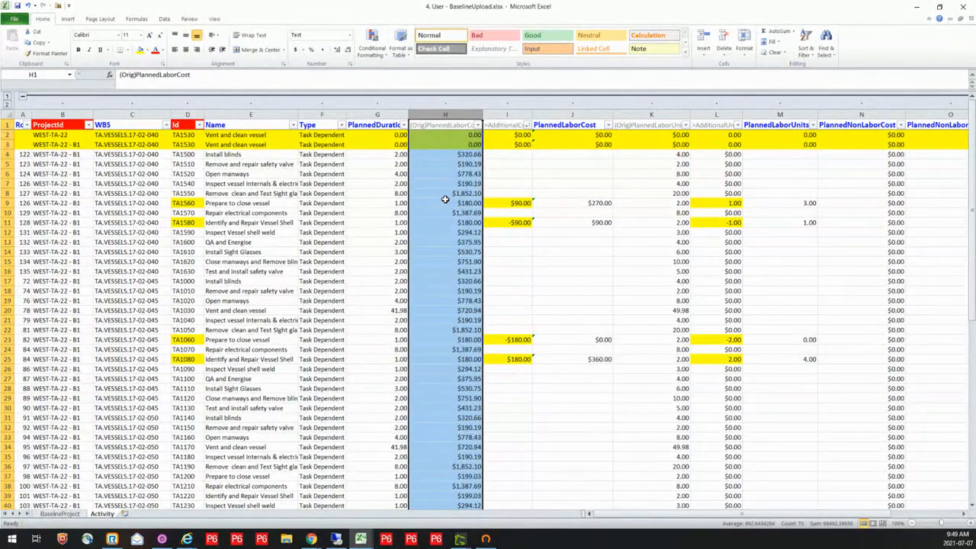
{"action": "left_click", "coordinate": [522, 203]}
{"action": "left_click", "coordinate": [518, 222]}
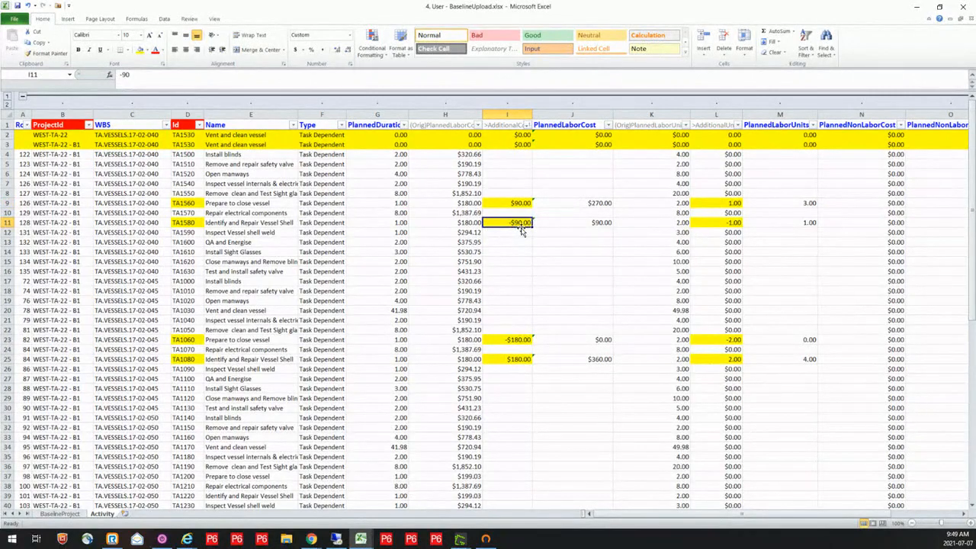
{"action": "left_click", "coordinate": [578, 202]}
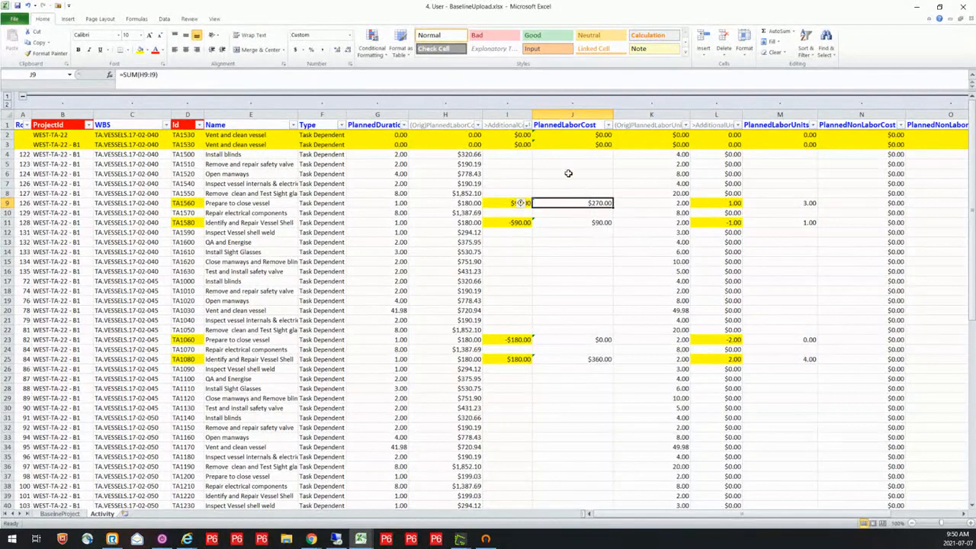
{"action": "left_click", "coordinate": [571, 125]}
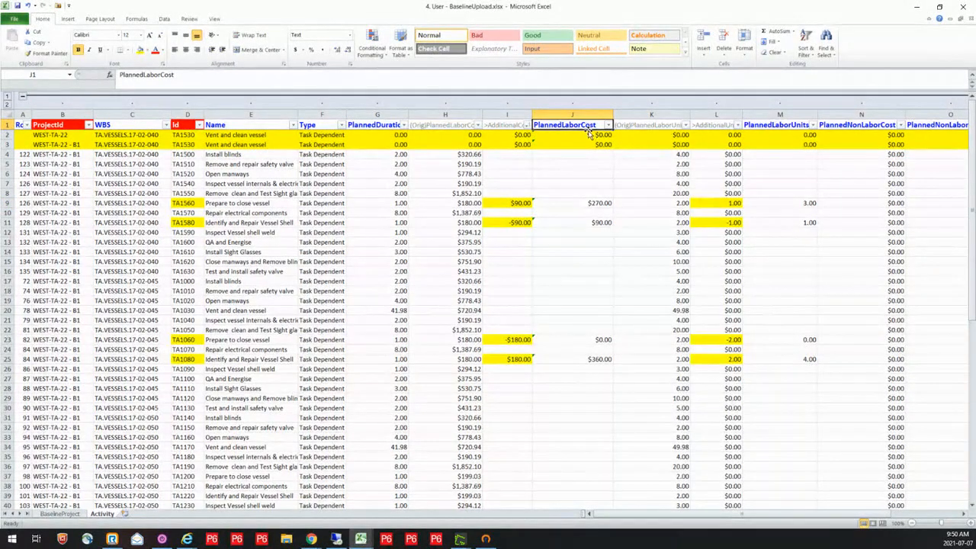
{"action": "left_click", "coordinate": [773, 126]}
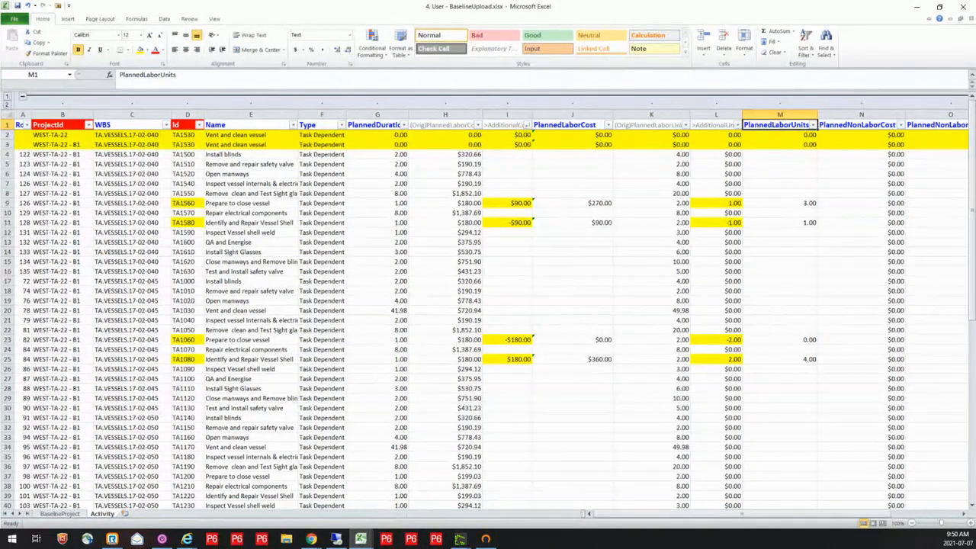
Upload the 4. User - BaselineUpload.xlsx workbook with P6-Loader, leaving deletes disabled
{"action": "key", "text": "alt+Tab"}
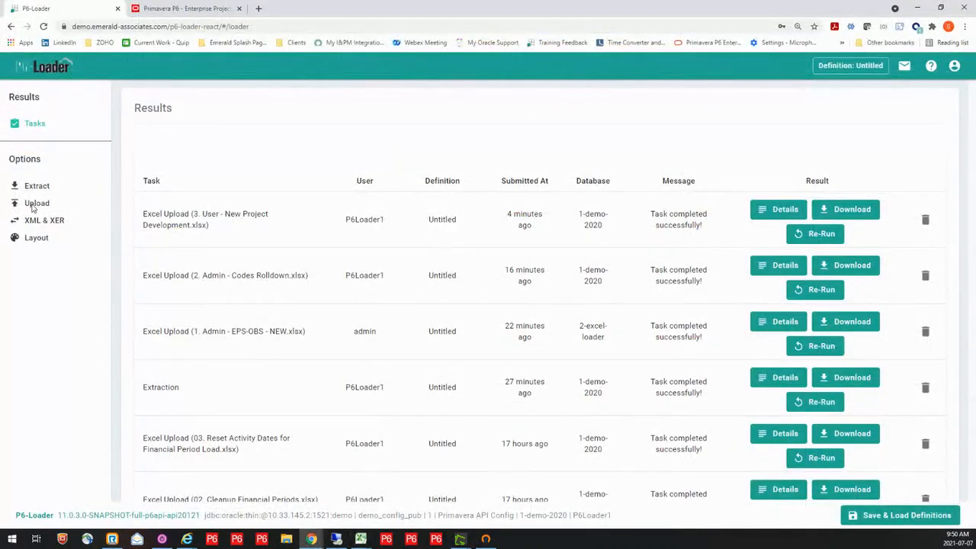
{"action": "left_click", "coordinate": [33, 204]}
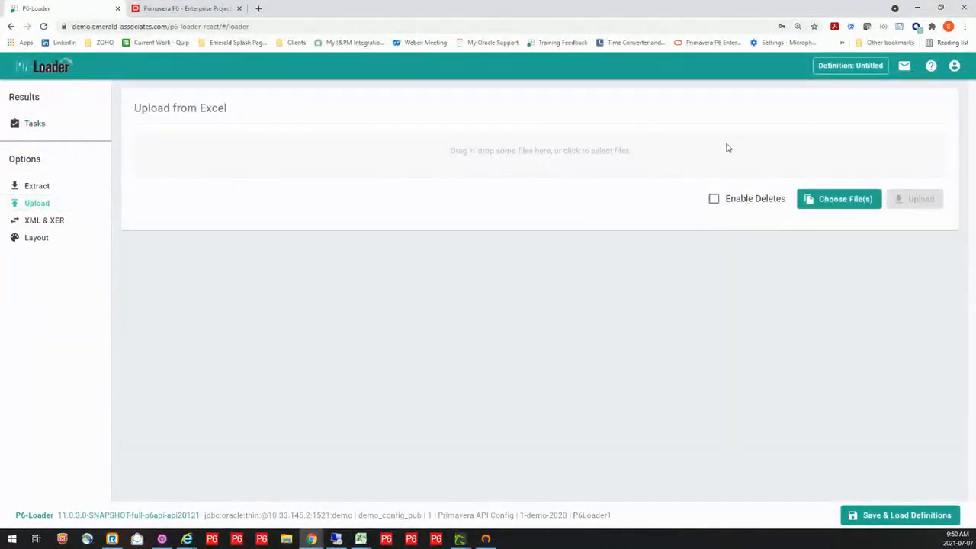
{"action": "left_click", "coordinate": [560, 141]}
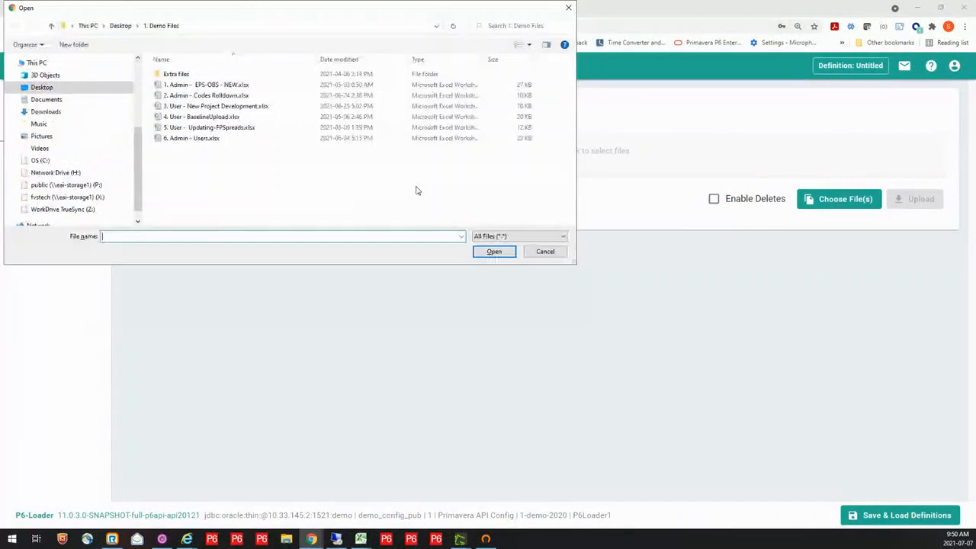
{"action": "left_click", "coordinate": [210, 121]}
{"action": "left_click", "coordinate": [496, 252]}
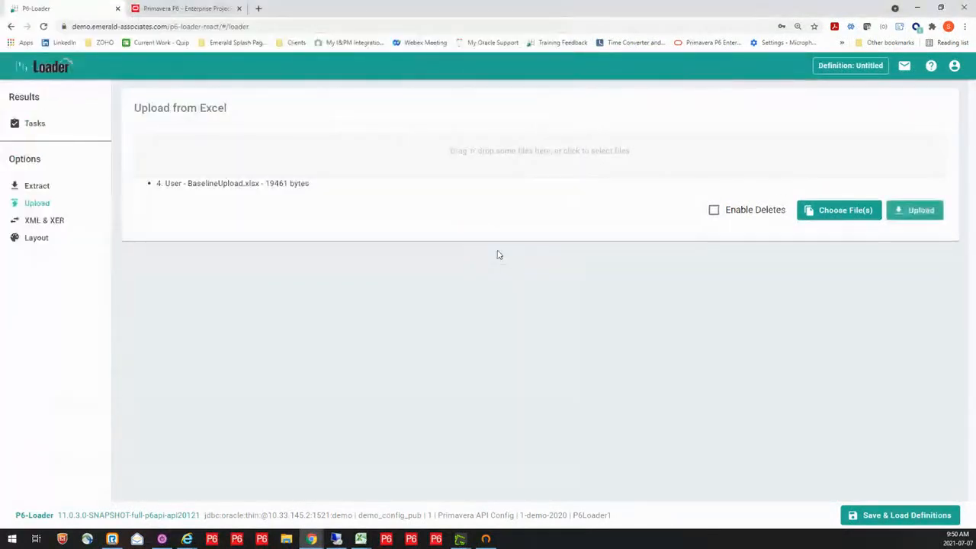
{"action": "left_click", "coordinate": [920, 210]}
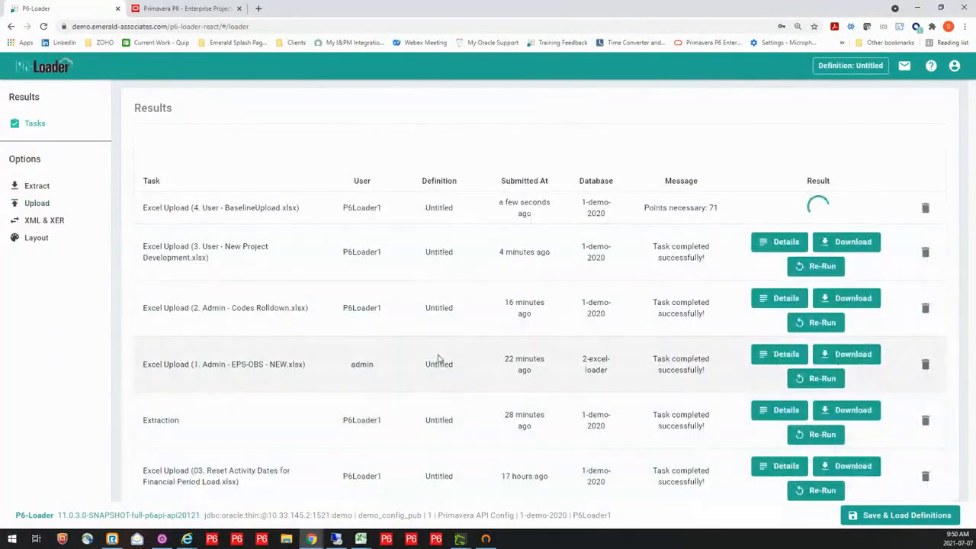
Switch to P6 Professional, refresh WEST-TA-22 and check the baseline labor cost variances of activities TA1560 and TA1580
{"action": "mouse_move", "coordinate": [336, 539]}
{"action": "left_click", "coordinate": [337, 539]}
{"action": "key", "text": "F5"}
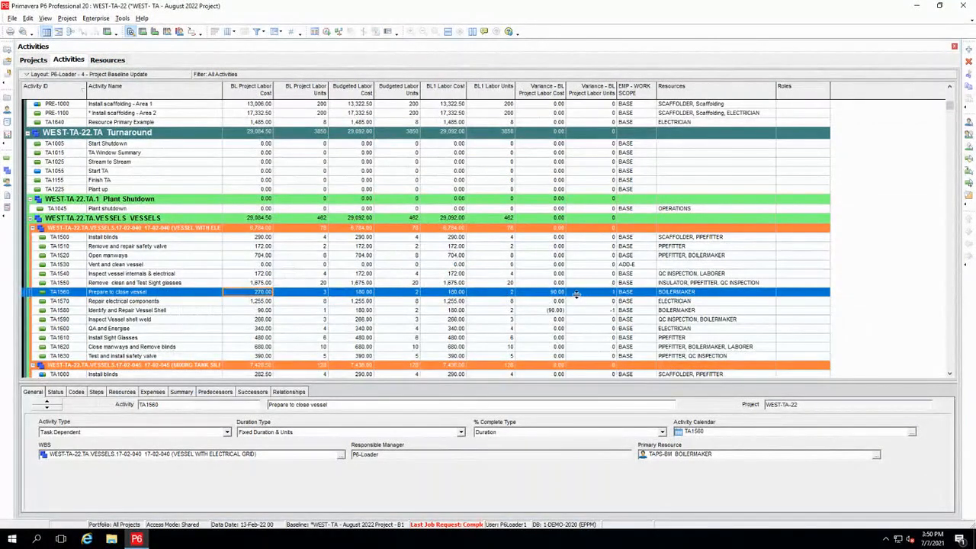
{"action": "left_click", "coordinate": [38, 265]}
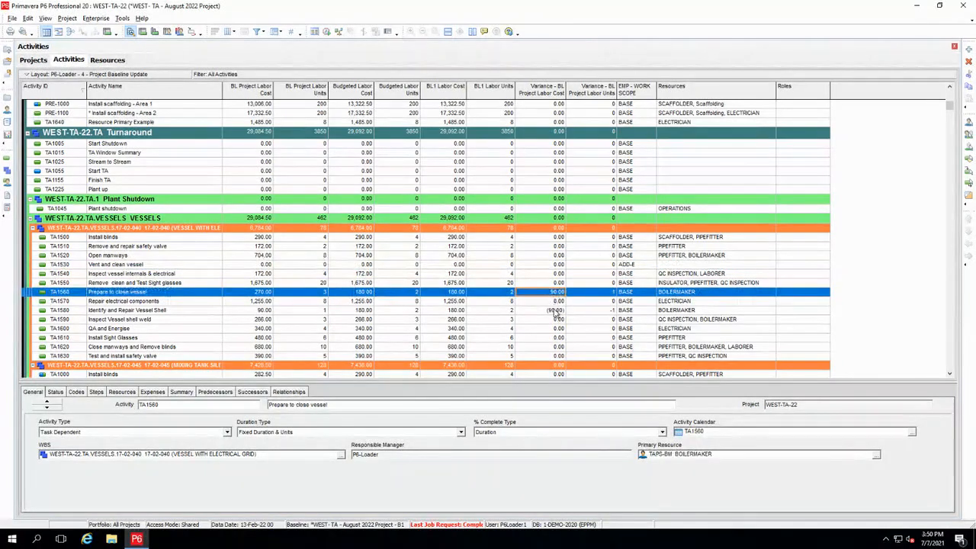
{"action": "left_click", "coordinate": [556, 311]}
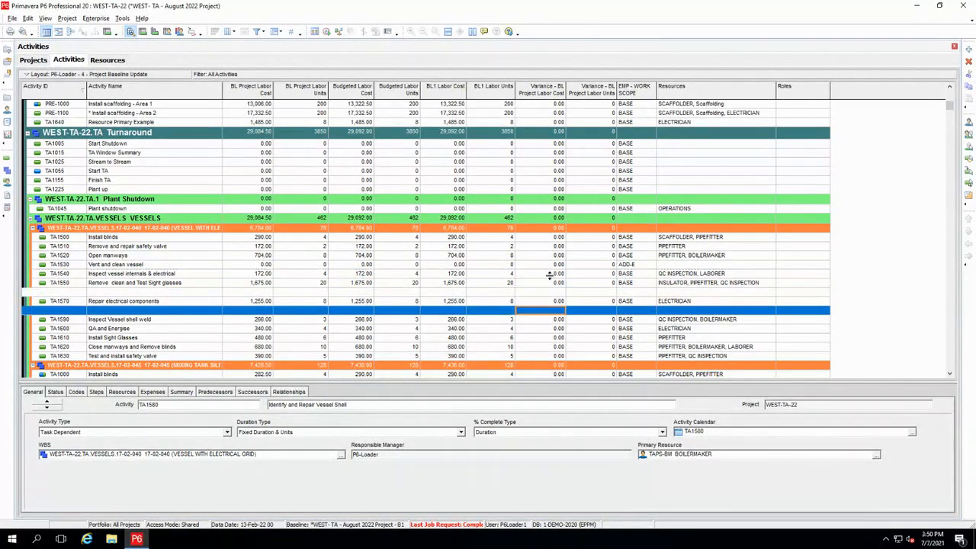
{"action": "left_click", "coordinate": [558, 294]}
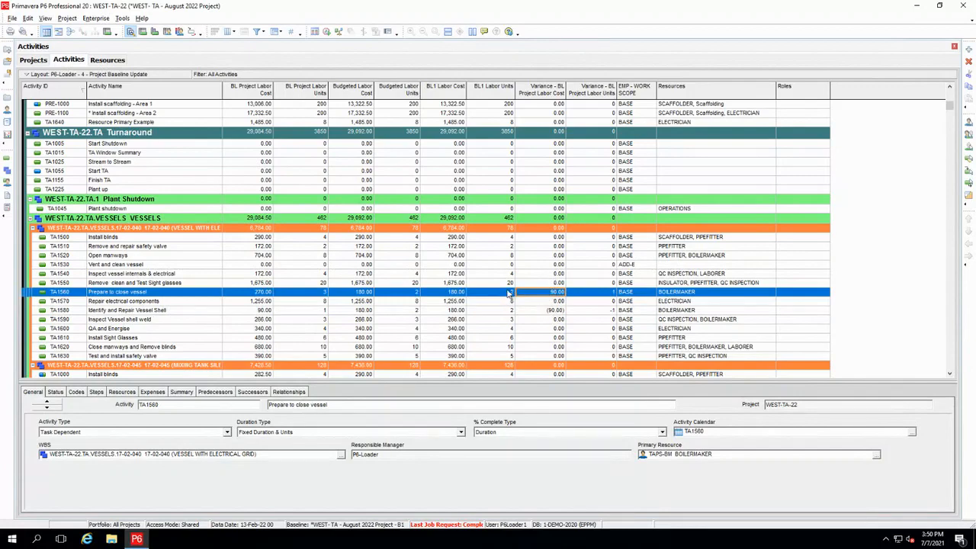
Check the baseline labor cost variances of TA1060 and TA1080 under MIXING TANK SILENCER
{"action": "scroll", "coordinate": [490, 276], "scroll_direction": "down", "scroll_amount": 2}
{"action": "scroll", "coordinate": [491, 276], "scroll_direction": "down", "scroll_amount": 3}
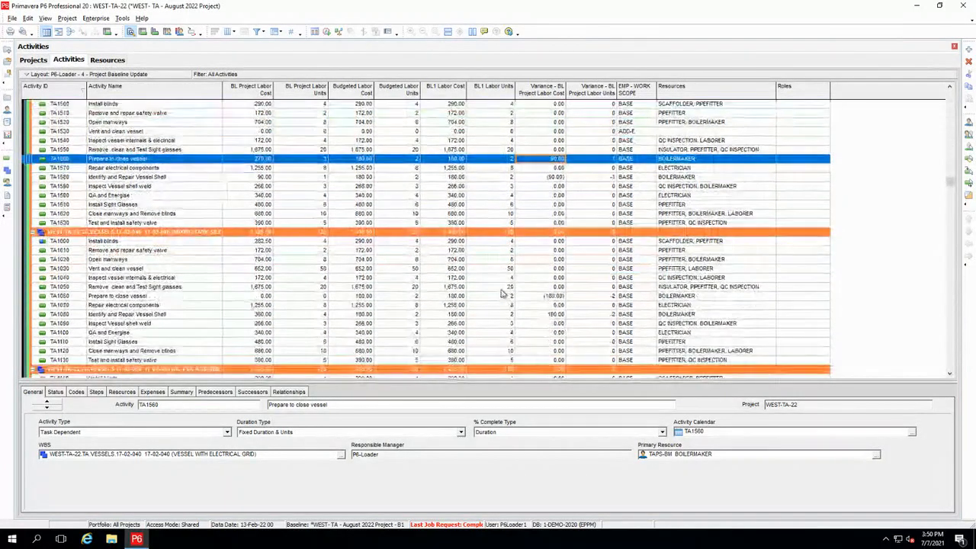
{"action": "left_click", "coordinate": [531, 298]}
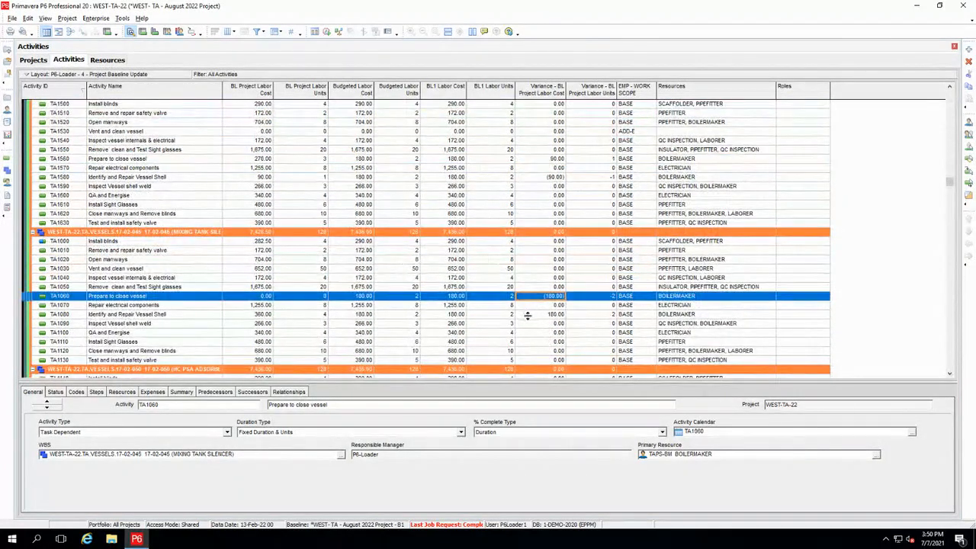
{"action": "left_click", "coordinate": [529, 316]}
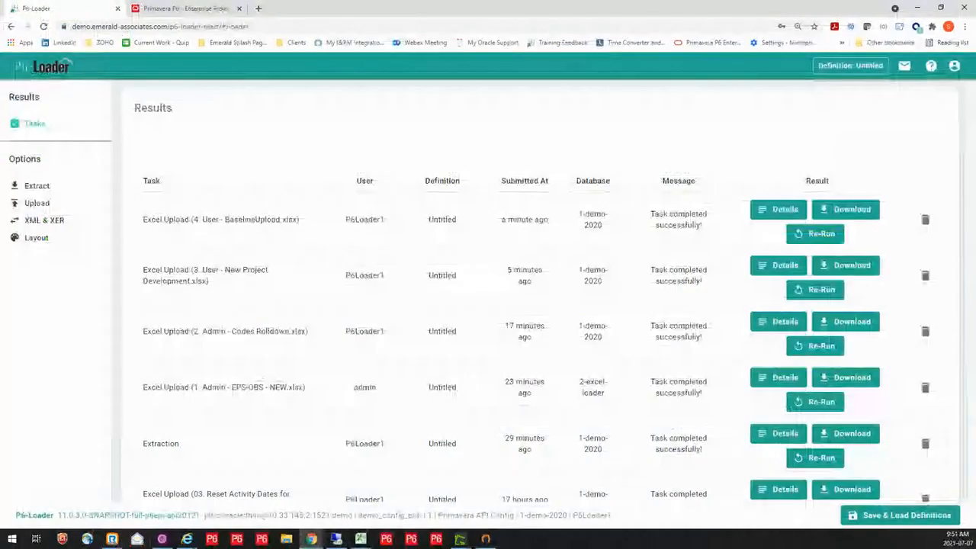
In P6-Loader, load the Project Updating Template definition for an extraction
{"action": "left_click", "coordinate": [36, 188]}
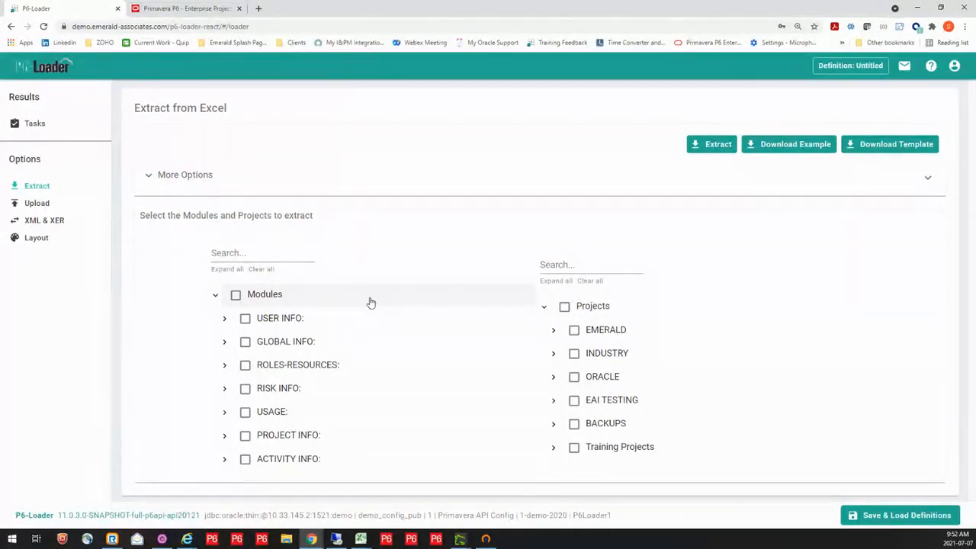
{"action": "left_click", "coordinate": [893, 519]}
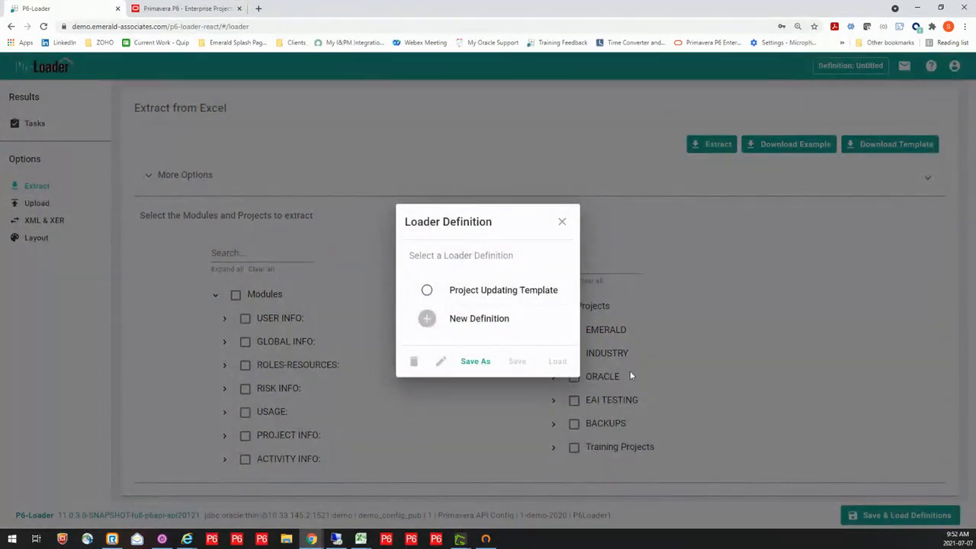
{"action": "left_click", "coordinate": [494, 295]}
{"action": "left_click", "coordinate": [559, 363]}
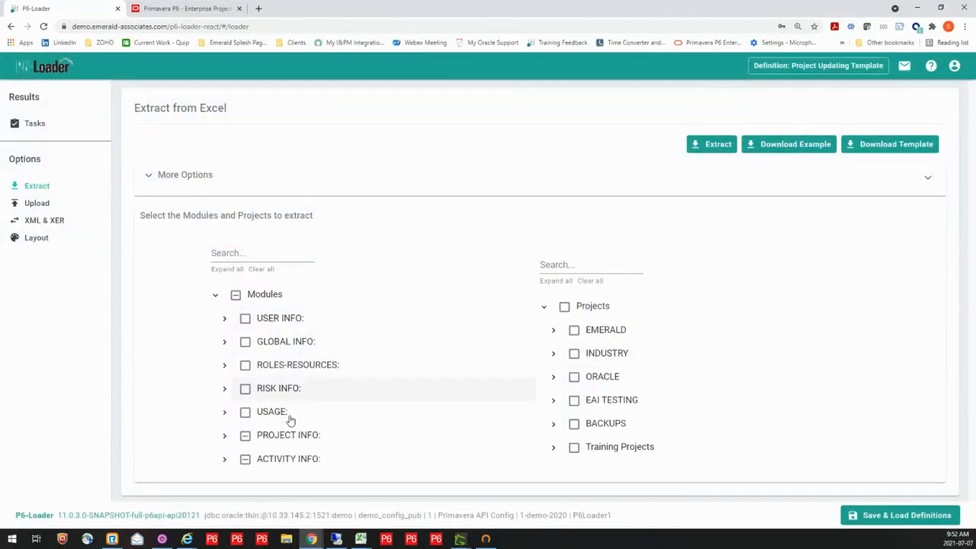
Review the template's PROJECT INFO and ACTIVITY INFO modules and the Activity module's selected columns, keeping the columns as they are
{"action": "left_click", "coordinate": [225, 435]}
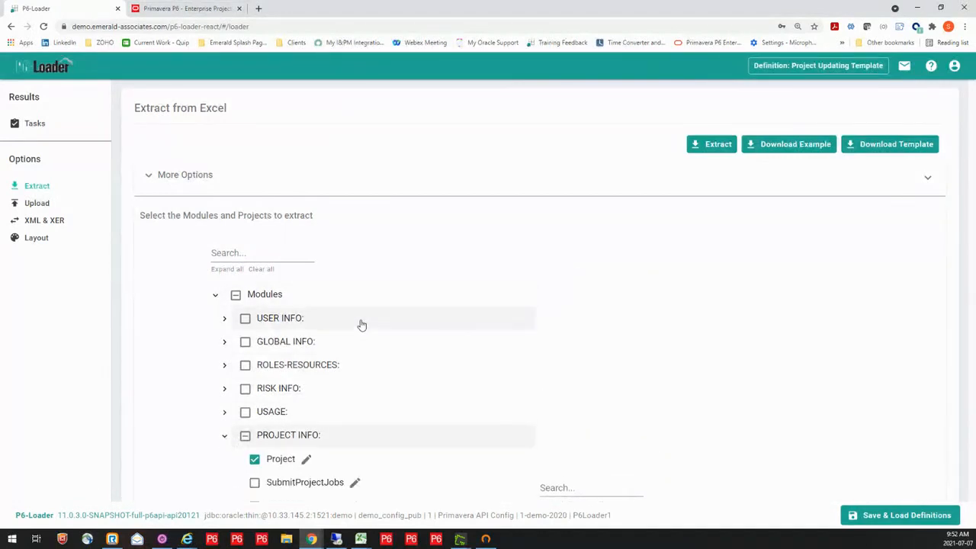
{"action": "left_click", "coordinate": [224, 436]}
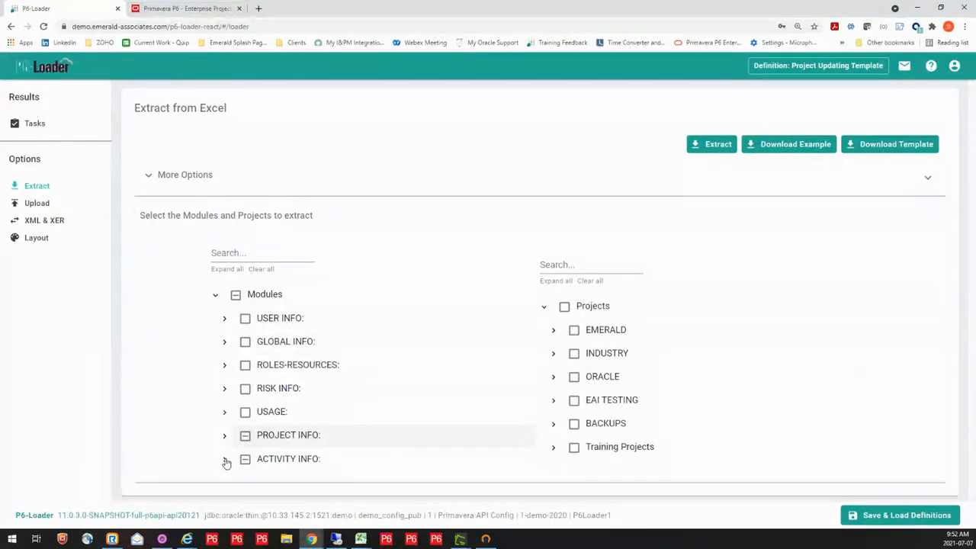
{"action": "left_click", "coordinate": [225, 460]}
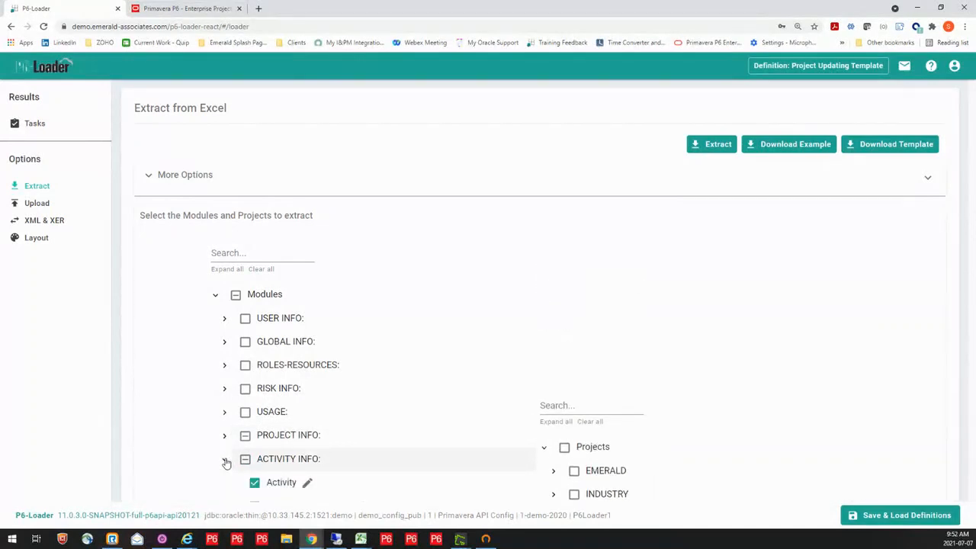
{"action": "left_click", "coordinate": [307, 484]}
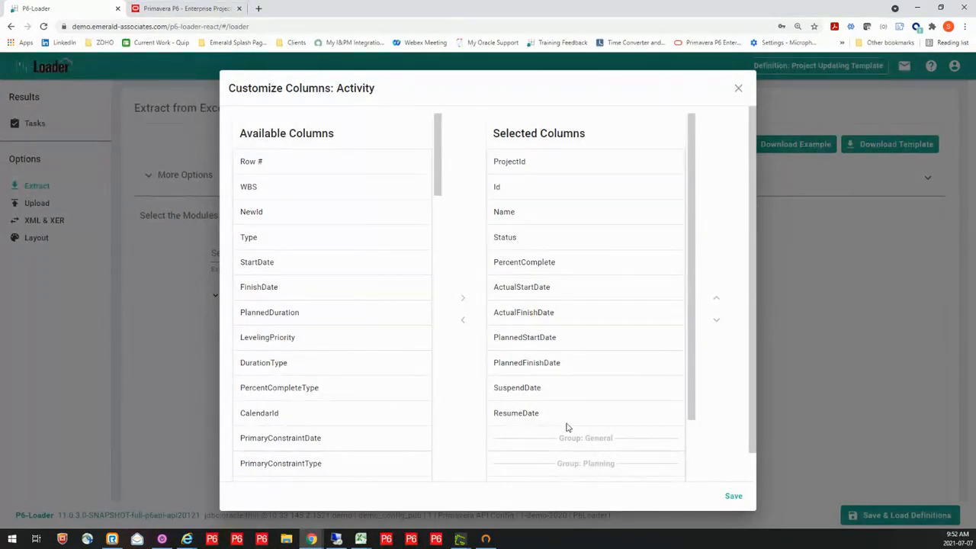
{"action": "left_click", "coordinate": [731, 498]}
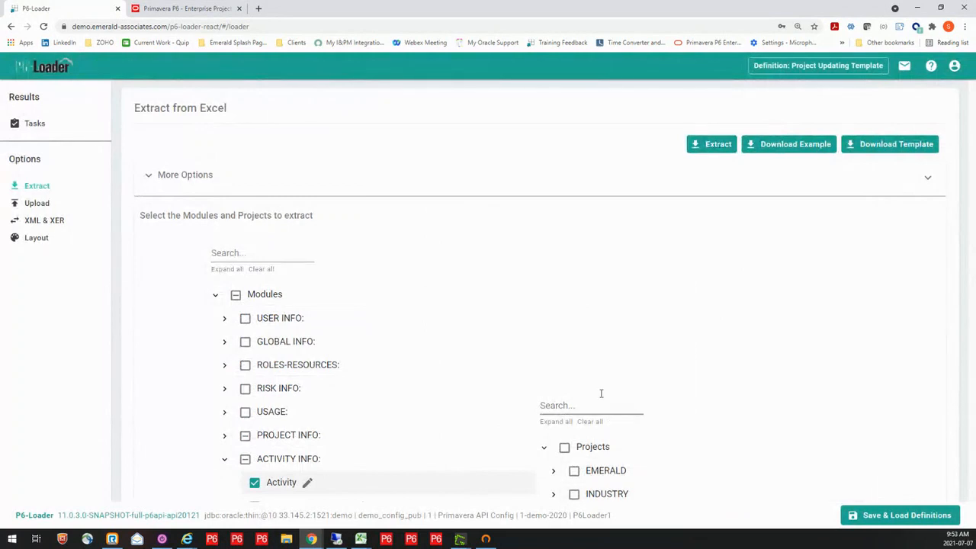
{"action": "left_click", "coordinate": [558, 408]}
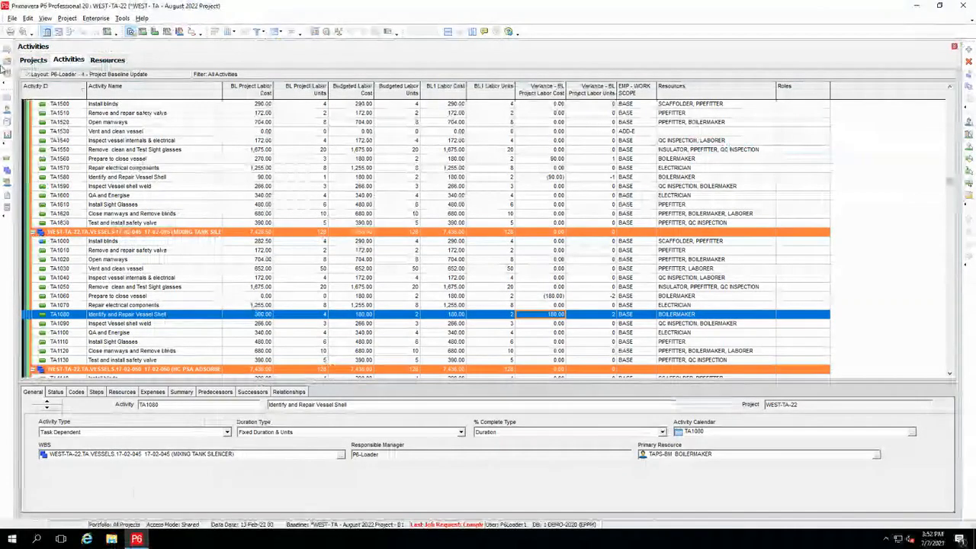
In P6 Professional, open the Bucket Plan projects P6L-BP1 and P6L-BP2 together
{"action": "left_click", "coordinate": [33, 61]}
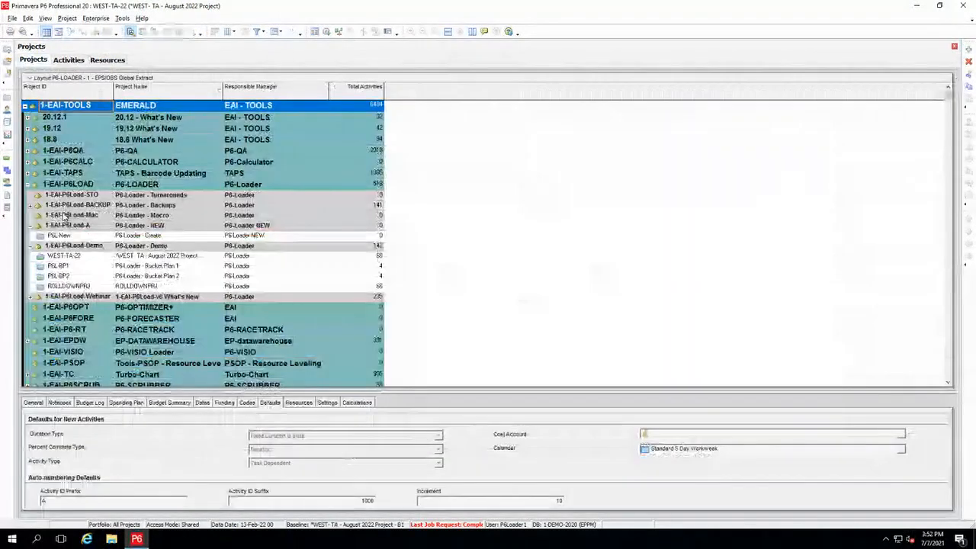
{"action": "left_click", "coordinate": [66, 267]}
{"action": "left_click", "coordinate": [67, 276], "text": "shift"}
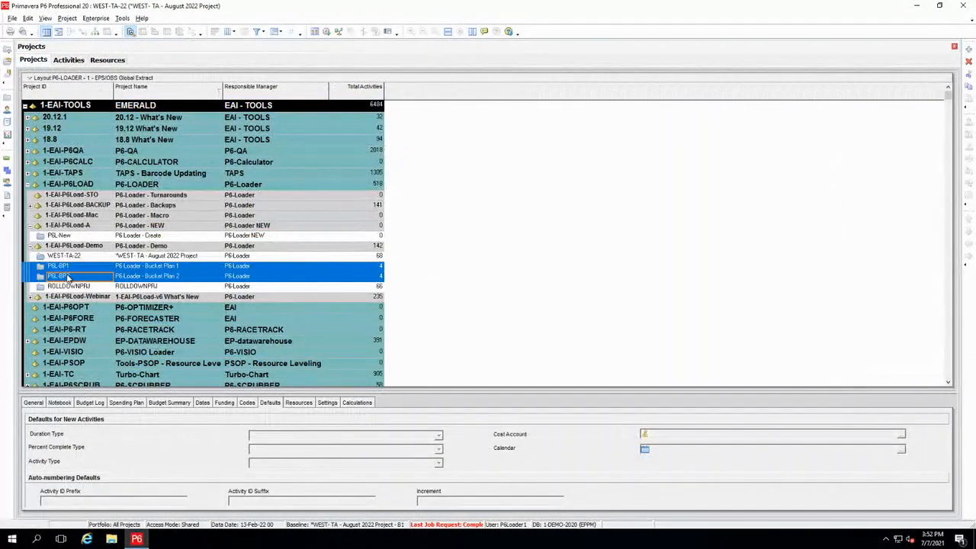
{"action": "right_click", "coordinate": [69, 276]}
{"action": "left_click", "coordinate": [89, 281]}
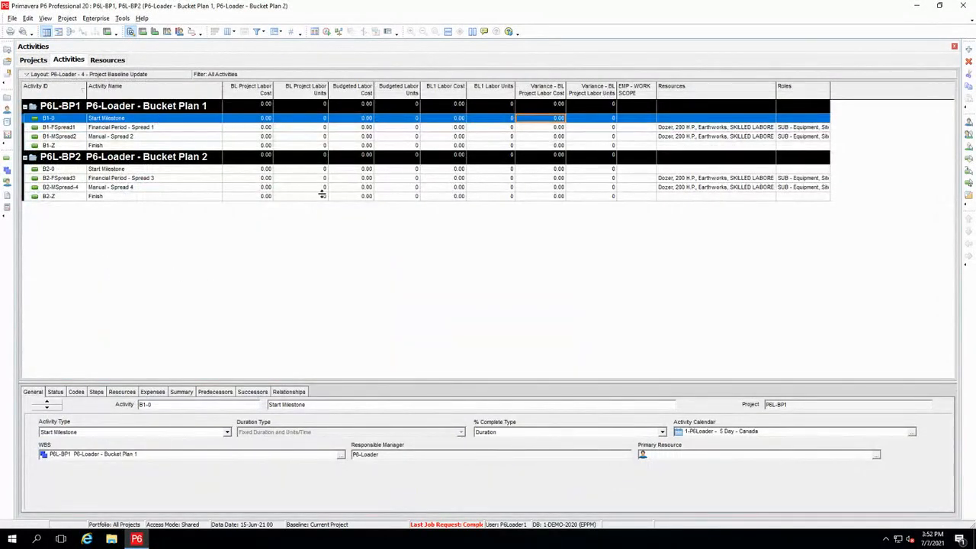
Apply the P6-Loader - 5 - Resource Financial layout to the activities of the two Bucket Plan projects
{"action": "left_click", "coordinate": [76, 75]}
{"action": "mouse_move", "coordinate": [82, 87]}
{"action": "left_click", "coordinate": [136, 86]}
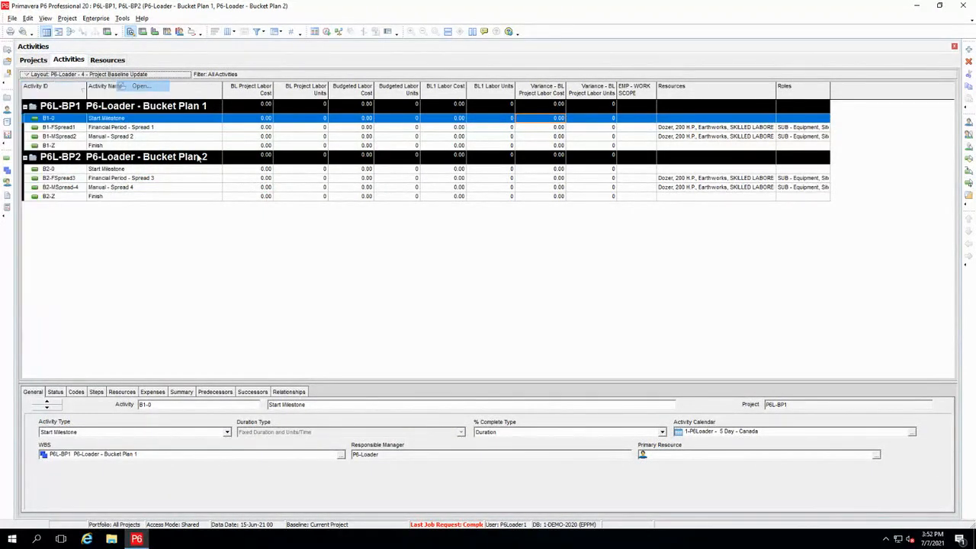
{"action": "left_click", "coordinate": [494, 288]}
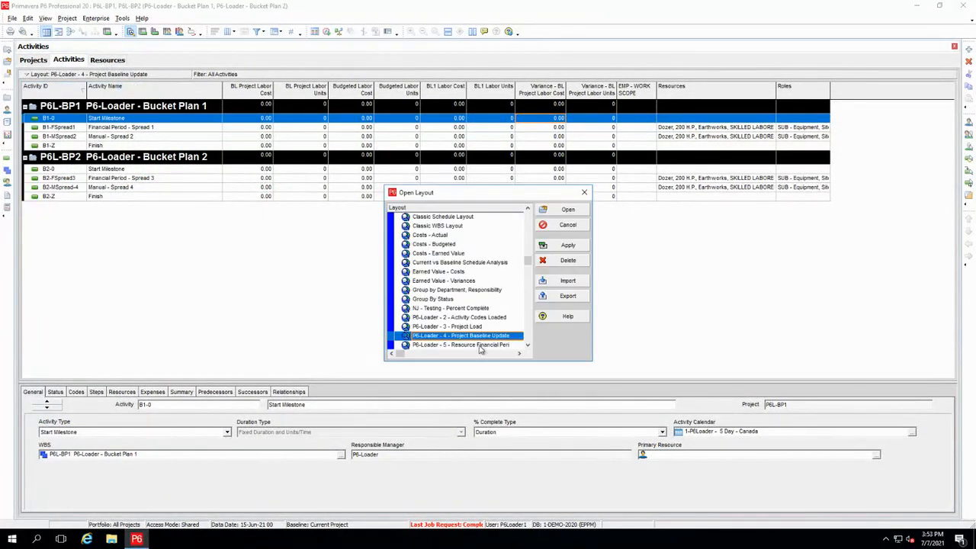
{"action": "left_click", "coordinate": [478, 346]}
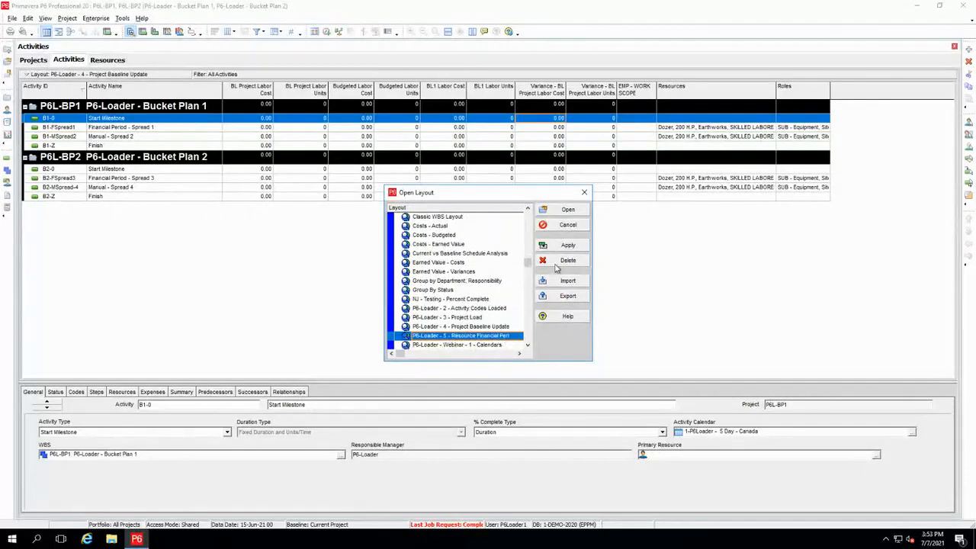
{"action": "left_click", "coordinate": [566, 209]}
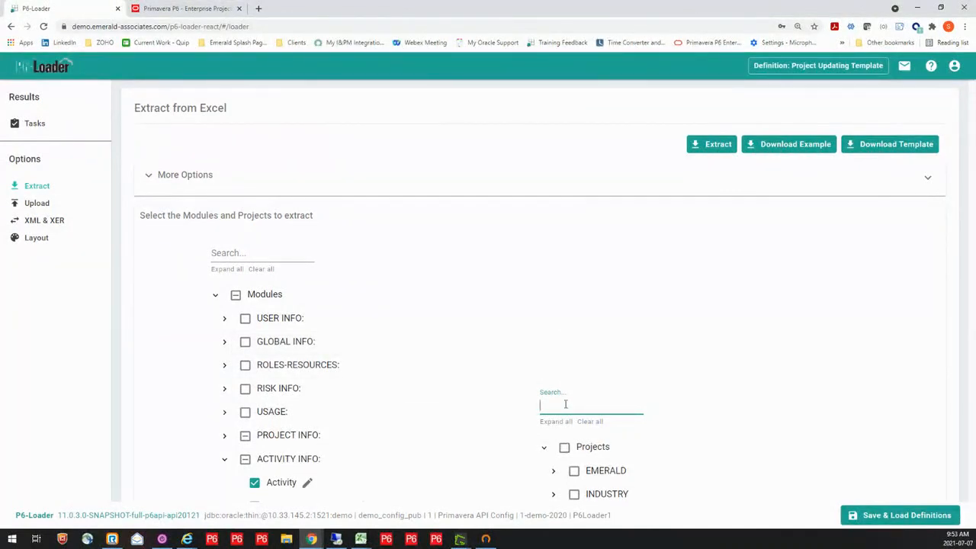
In P6-Loader, filter the projects by "b" and select P6-Loader - Bucket Plan 1-Backup and Bucket Plan 2-Backup for extraction
{"action": "type", "text": "b"}
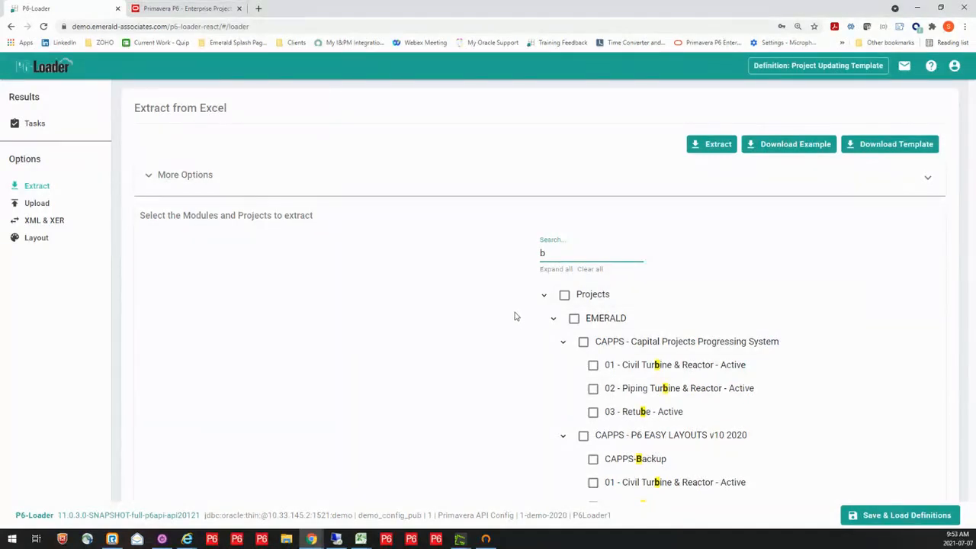
{"action": "scroll", "coordinate": [817, 371], "scroll_direction": "down", "scroll_amount": 3}
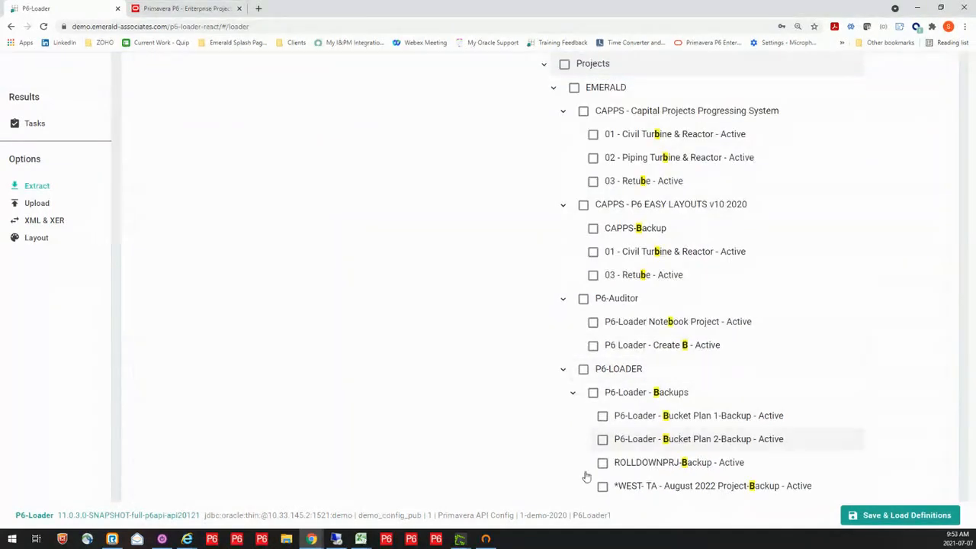
{"action": "left_click", "coordinate": [603, 416]}
{"action": "left_click", "coordinate": [603, 440]}
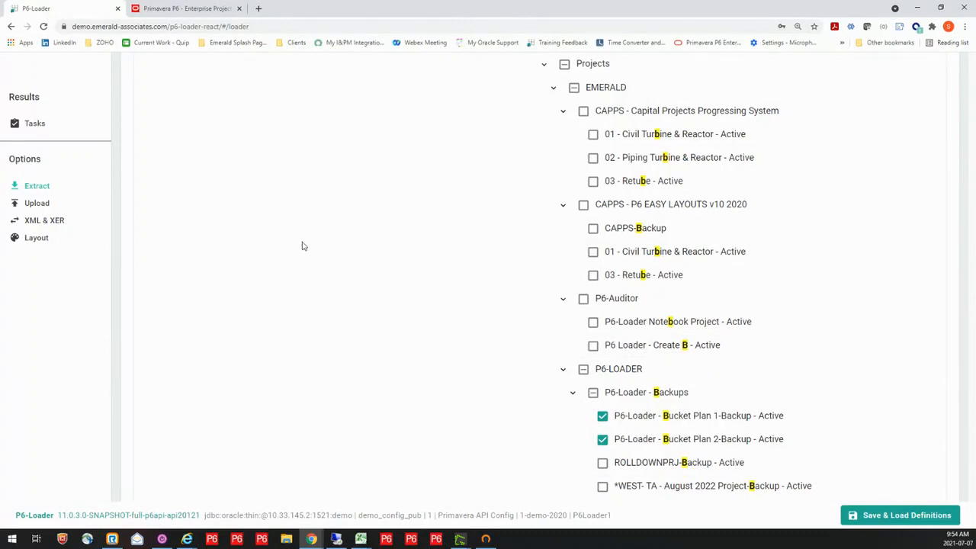
Reload the Extract page without the project filter and check the selection under the EMERALD branch
{"action": "left_click", "coordinate": [42, 189]}
{"action": "left_click_drag", "start_coordinate": [967, 285], "coordinate": [969, 177]}
{"action": "left_click", "coordinate": [199, 187]}
{"action": "left_click", "coordinate": [39, 194]}
{"action": "left_click", "coordinate": [37, 204]}
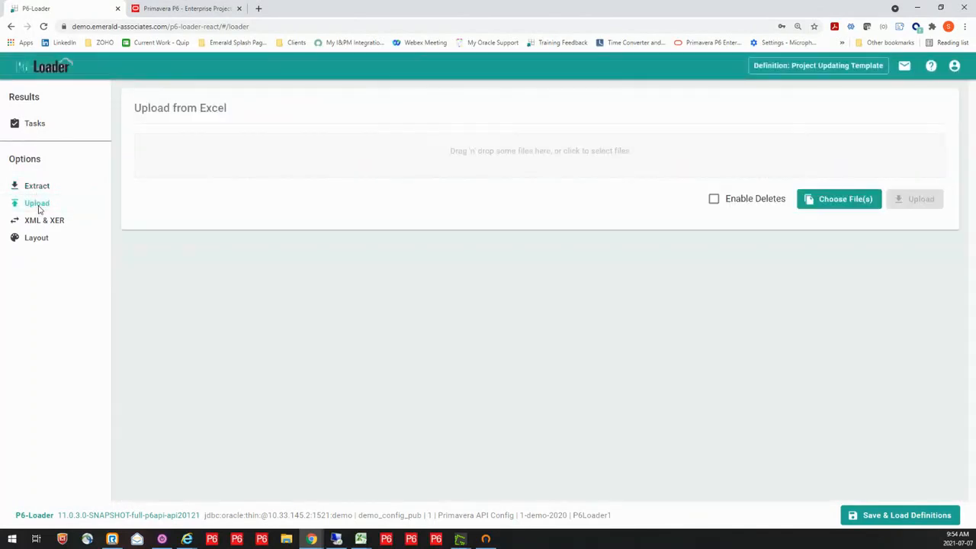
{"action": "left_click", "coordinate": [40, 187]}
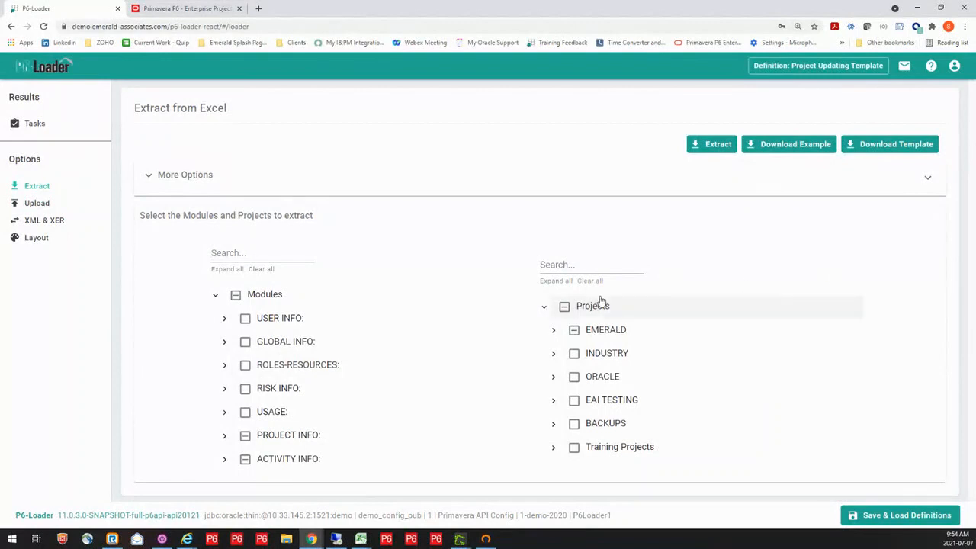
{"action": "left_click", "coordinate": [554, 329]}
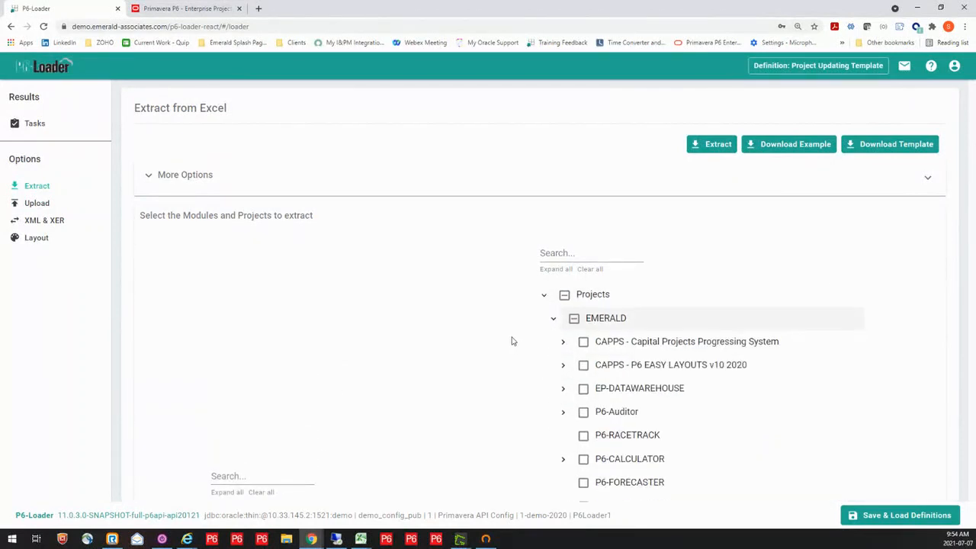
{"action": "left_click", "coordinate": [552, 319]}
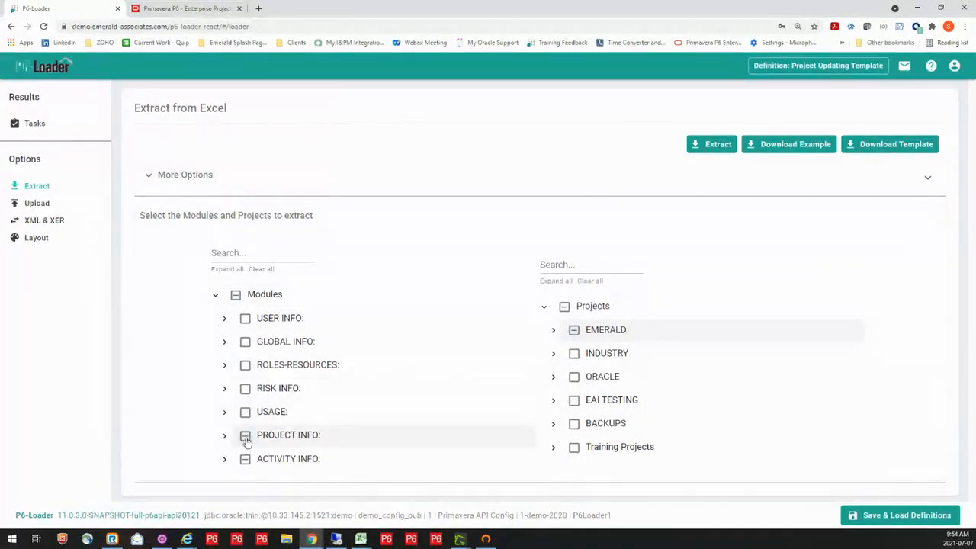
Extract the selected Bucket Plan backup projects, download the resulting workbook and enable it for editing in Excel
{"action": "left_click", "coordinate": [725, 148]}
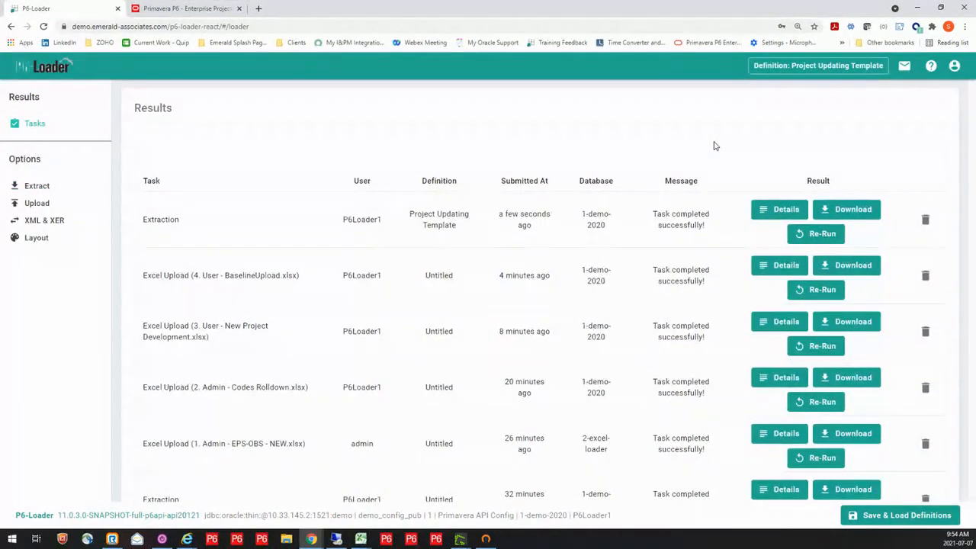
{"action": "left_click", "coordinate": [859, 212]}
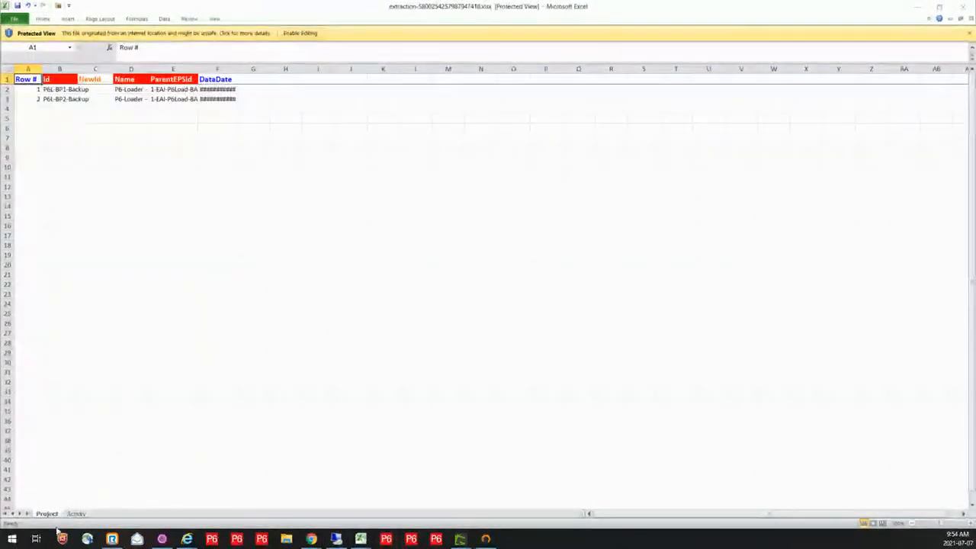
{"action": "double_click", "coordinate": [77, 69]}
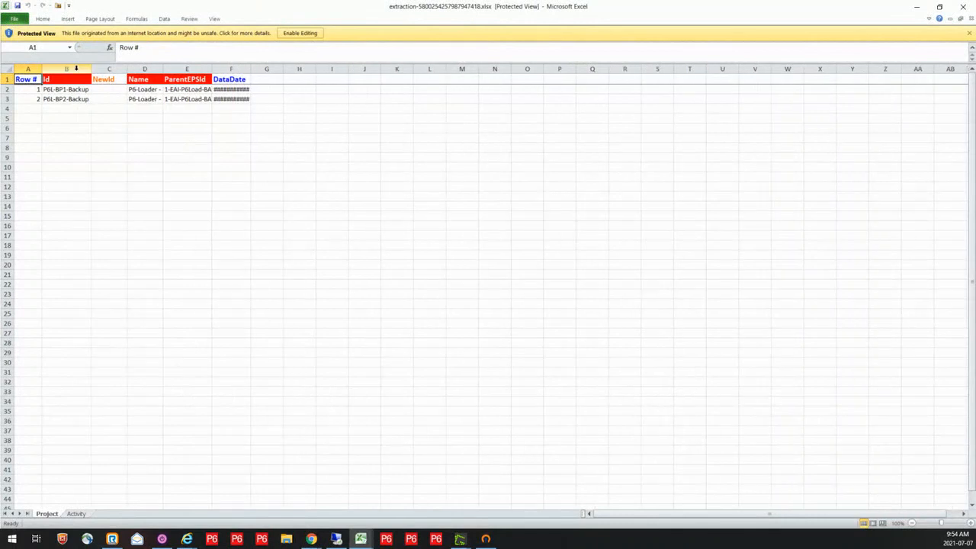
{"action": "left_click", "coordinate": [309, 33]}
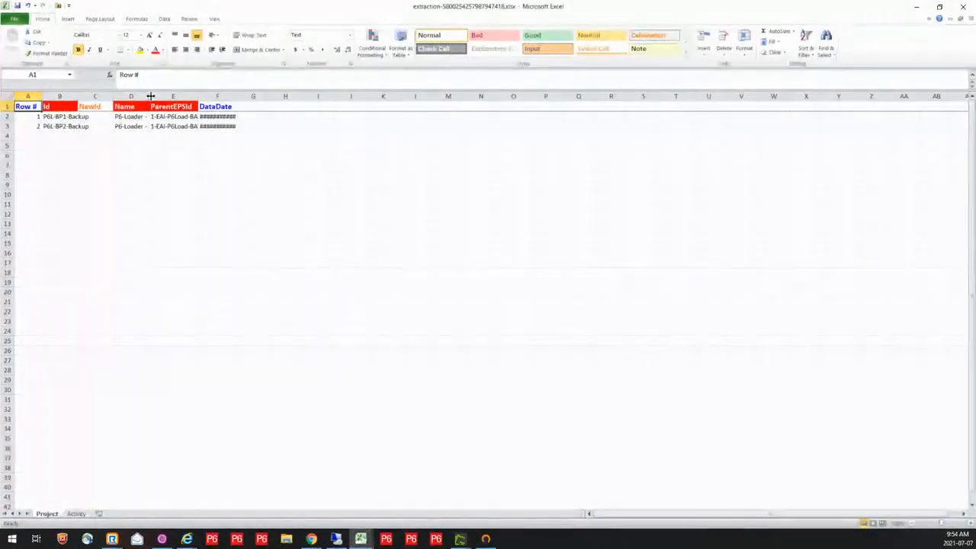
Widen the ParentEPSId and DataDate columns on the Project sheet and the Id and Name columns on the Activity sheet
{"action": "double_click", "coordinate": [195, 97]}
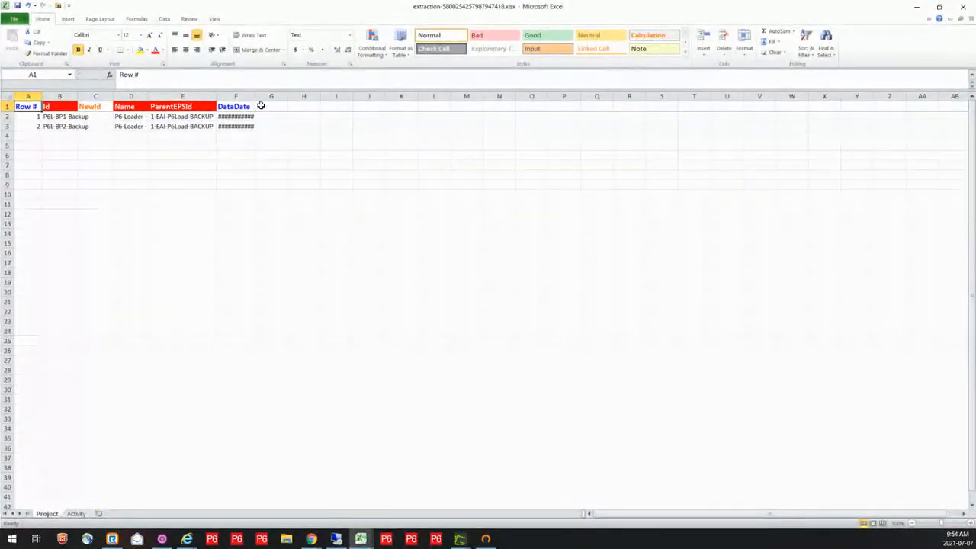
{"action": "double_click", "coordinate": [255, 97]}
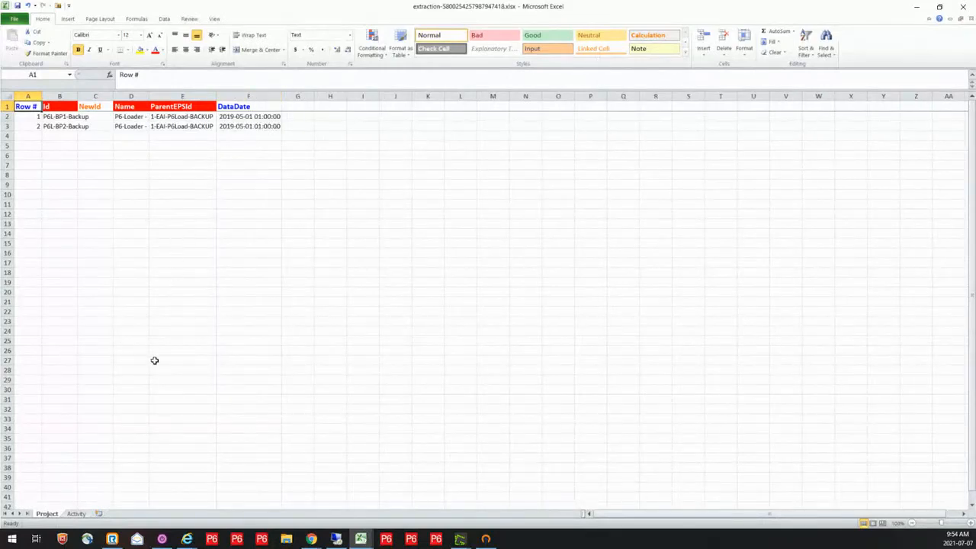
{"action": "left_click", "coordinate": [76, 514]}
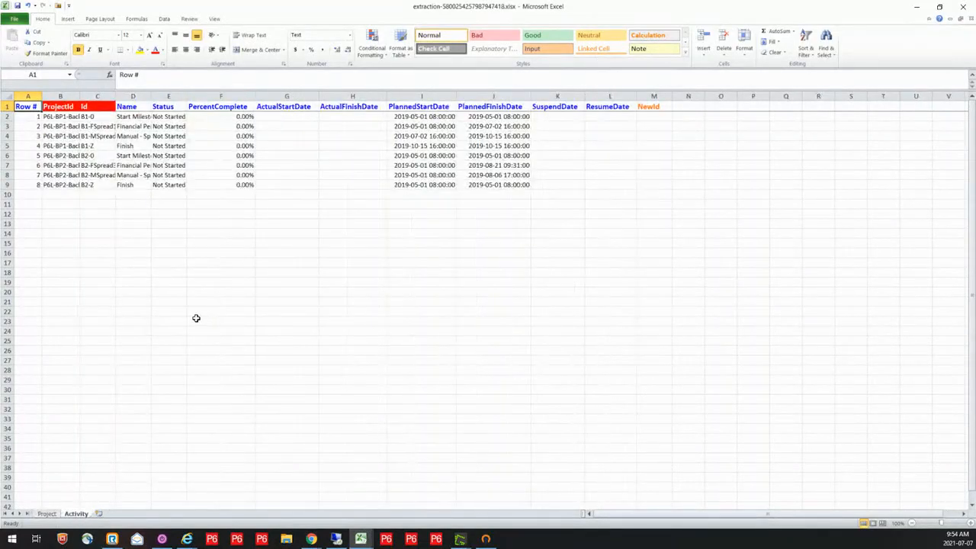
{"action": "double_click", "coordinate": [118, 96]}
{"action": "left_click_drag", "start_coordinate": [159, 96], "coordinate": [163, 96]}
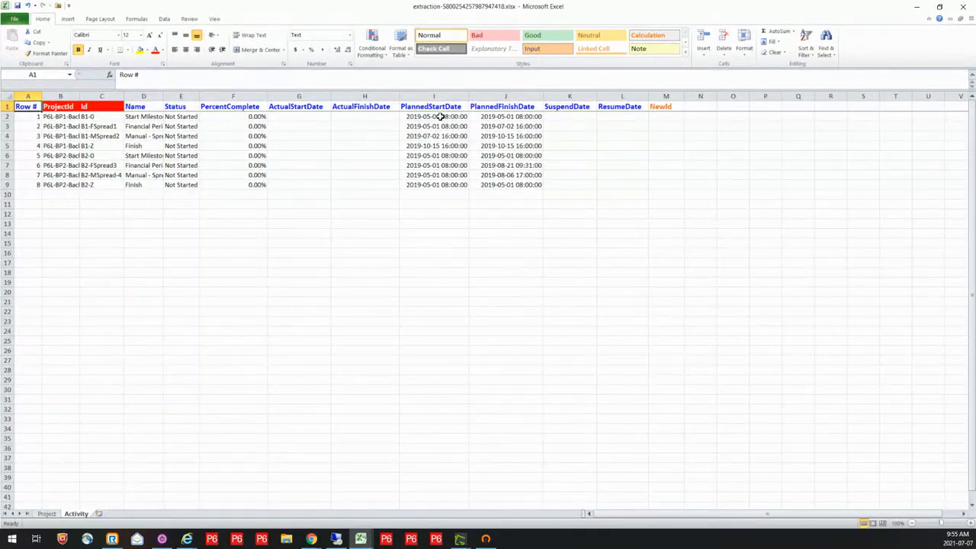
{"action": "mouse_move", "coordinate": [361, 539]}
{"action": "double_click", "coordinate": [163, 97]}
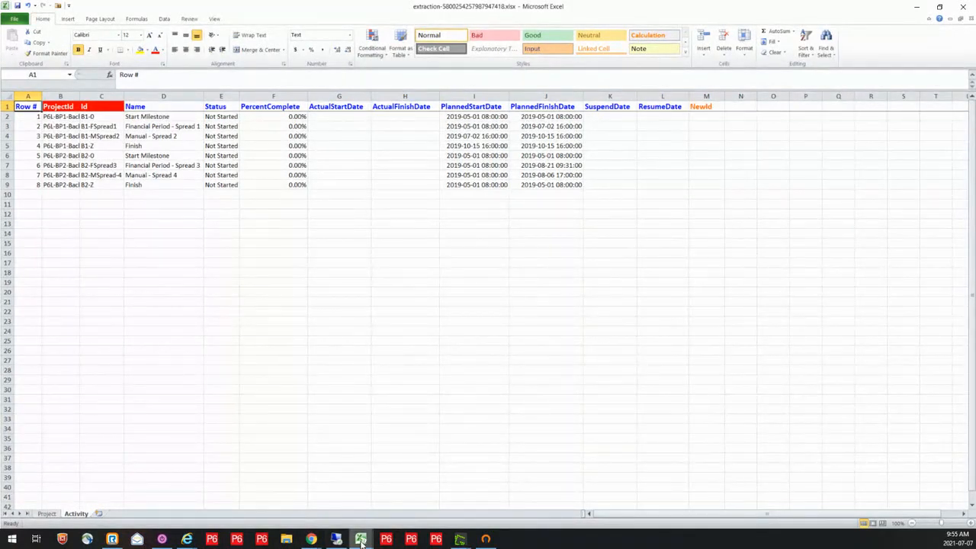
Switch to the workbook 5. User - Updating-FPSpreads.xlsx and review the activity updates and the project data dates
{"action": "mouse_move", "coordinate": [361, 540]}
{"action": "mouse_move", "coordinate": [571, 488]}
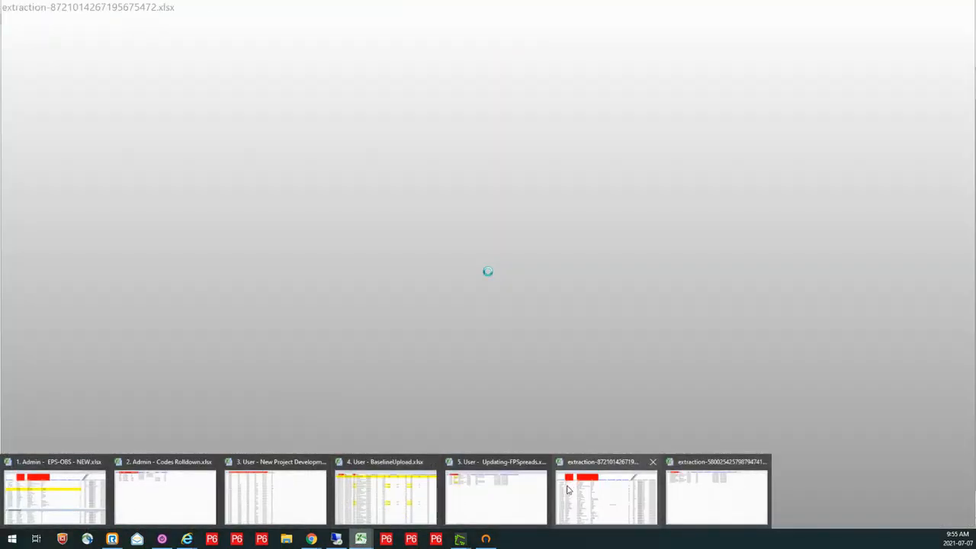
{"action": "left_click", "coordinate": [508, 499]}
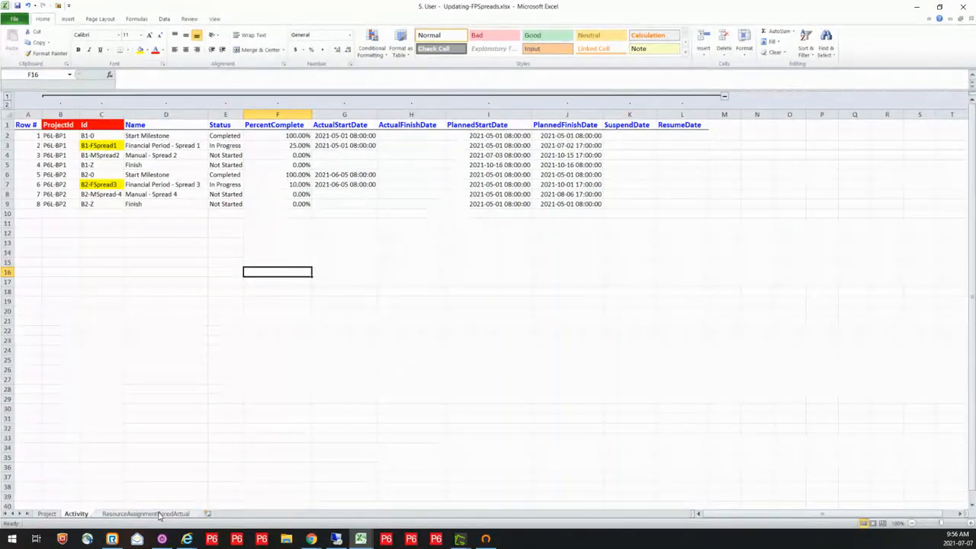
{"action": "left_click", "coordinate": [48, 514]}
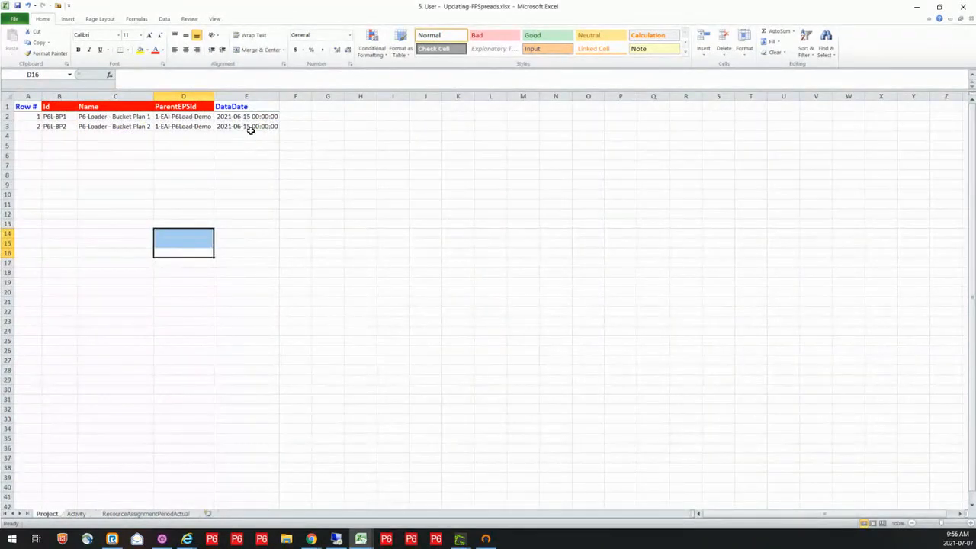
Examine the May and June 2021 actual units for B1-FSpread1 and B2-FSpread3 on the ResourceAssignmentPeriodActual sheet
{"action": "left_click", "coordinate": [159, 515]}
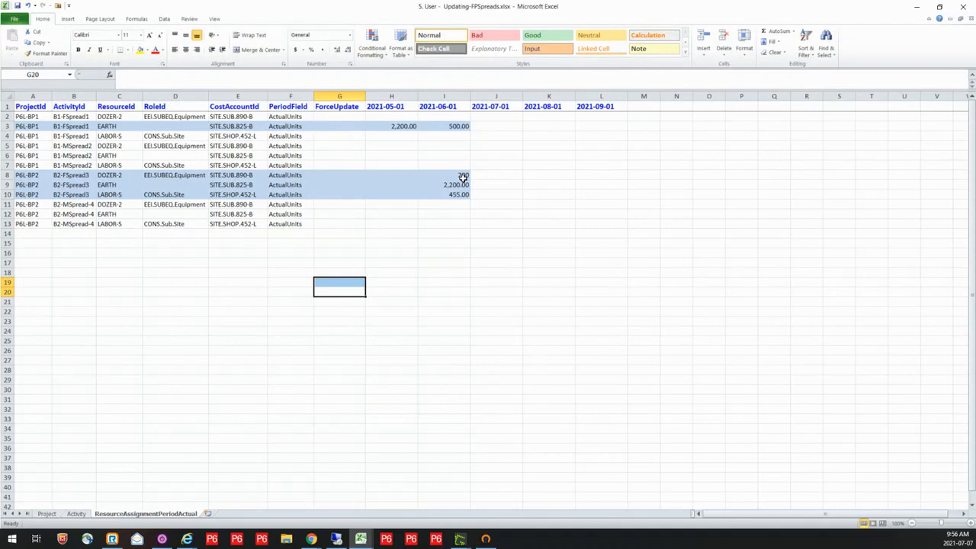
{"action": "left_click", "coordinate": [389, 126]}
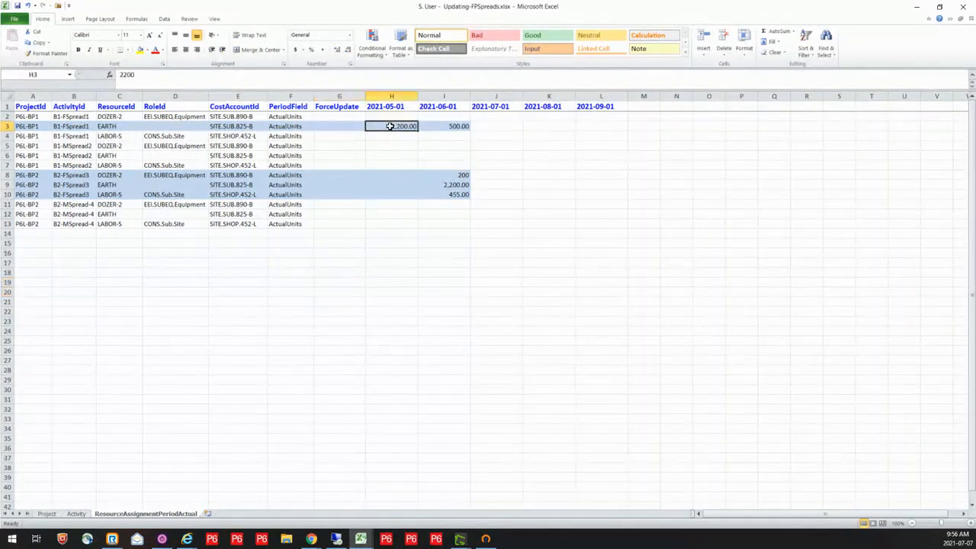
{"action": "left_click", "coordinate": [439, 126]}
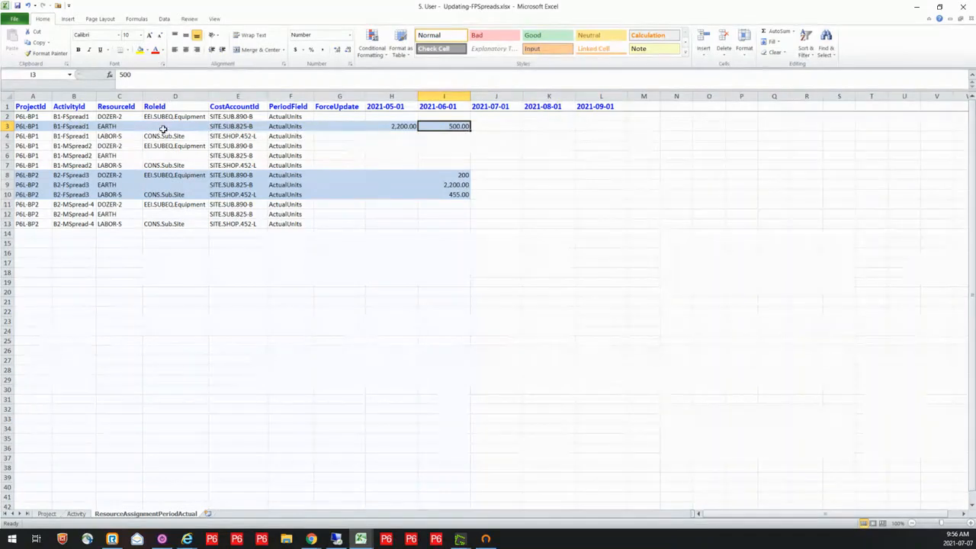
{"action": "left_click", "coordinate": [84, 127]}
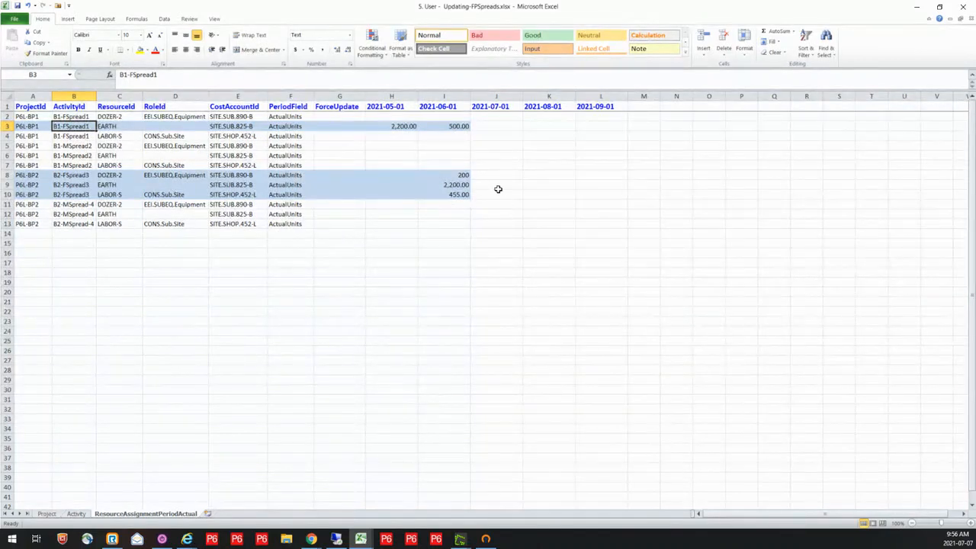
{"action": "left_click_drag", "start_coordinate": [453, 174], "coordinate": [453, 194]}
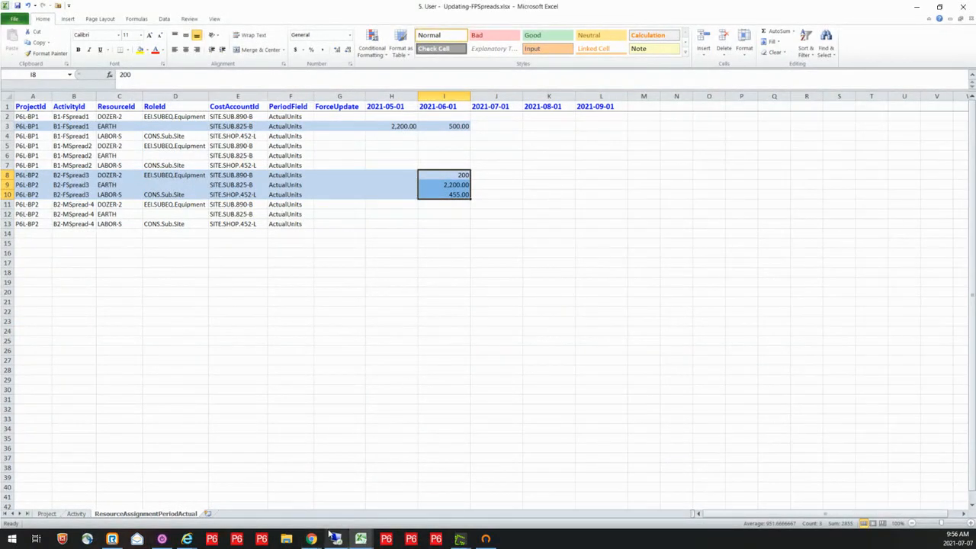
Switch back to P6-Loader and upload the workbook 5. User - Updating-FPSpreads.xlsx
{"action": "mouse_move", "coordinate": [312, 538]}
{"action": "left_click", "coordinate": [302, 484]}
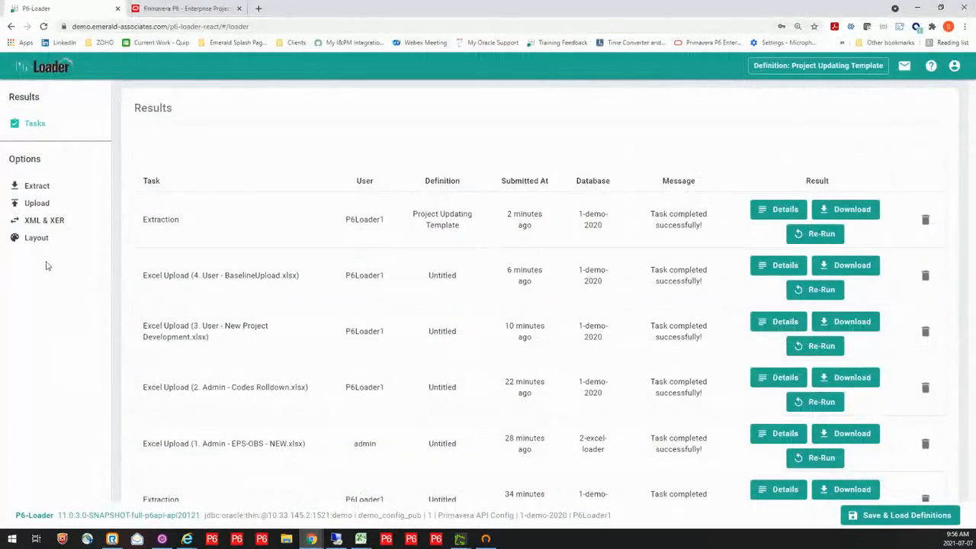
{"action": "left_click", "coordinate": [35, 205]}
{"action": "left_click", "coordinate": [494, 153]}
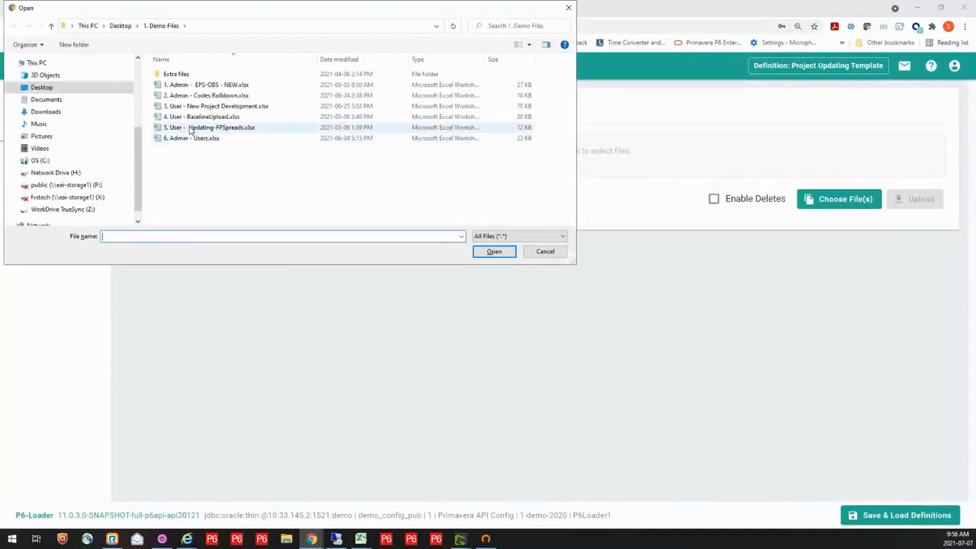
{"action": "left_click", "coordinate": [192, 130]}
{"action": "left_click", "coordinate": [497, 258]}
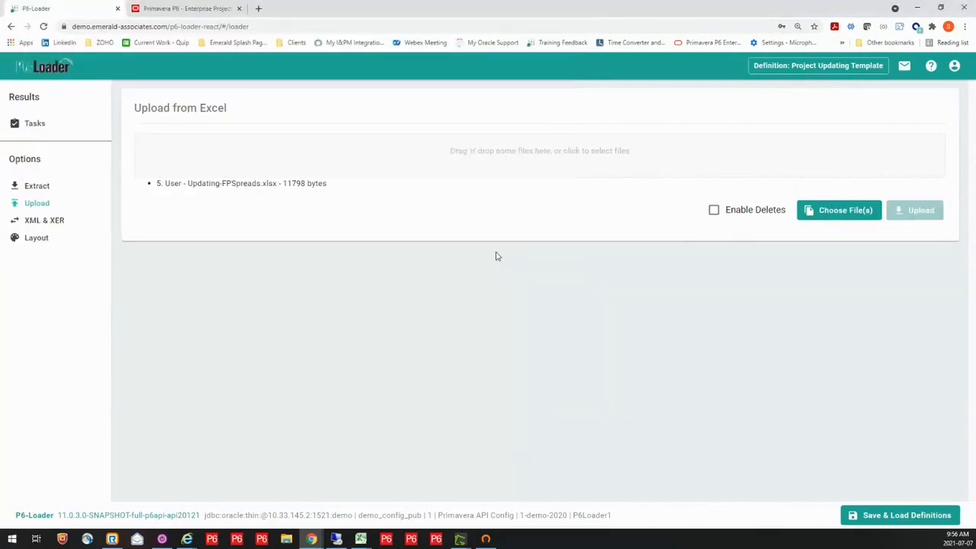
{"action": "left_click", "coordinate": [911, 217]}
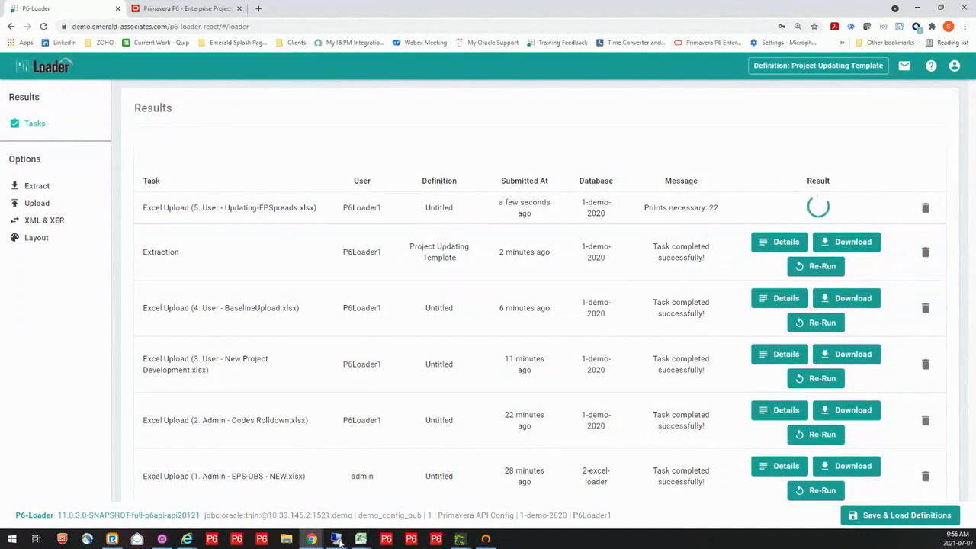
Switch to P6 Professional and check the period actual units of the resources on activities B1-FSpread1 and B2-FSpread3
{"action": "mouse_move", "coordinate": [338, 540]}
{"action": "left_click", "coordinate": [338, 496]}
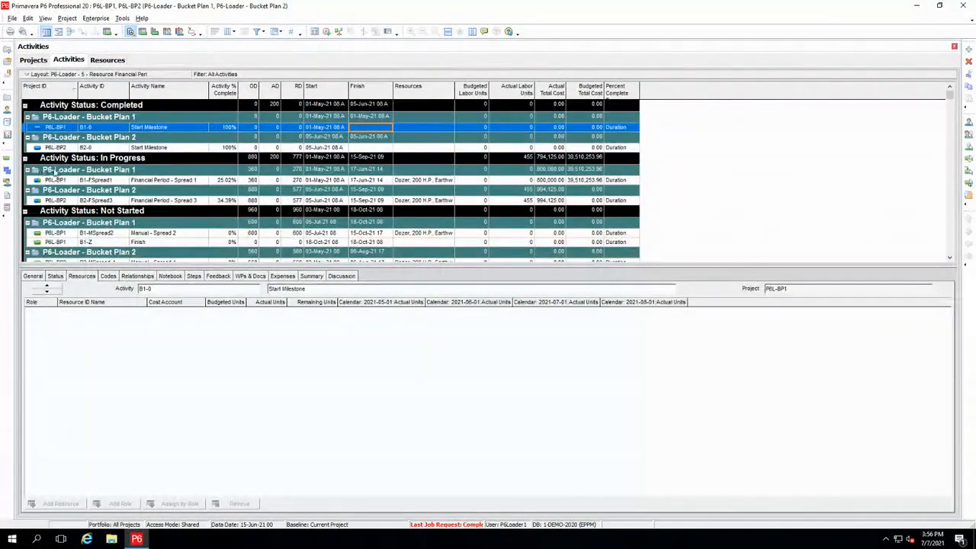
{"action": "left_click", "coordinate": [104, 181]}
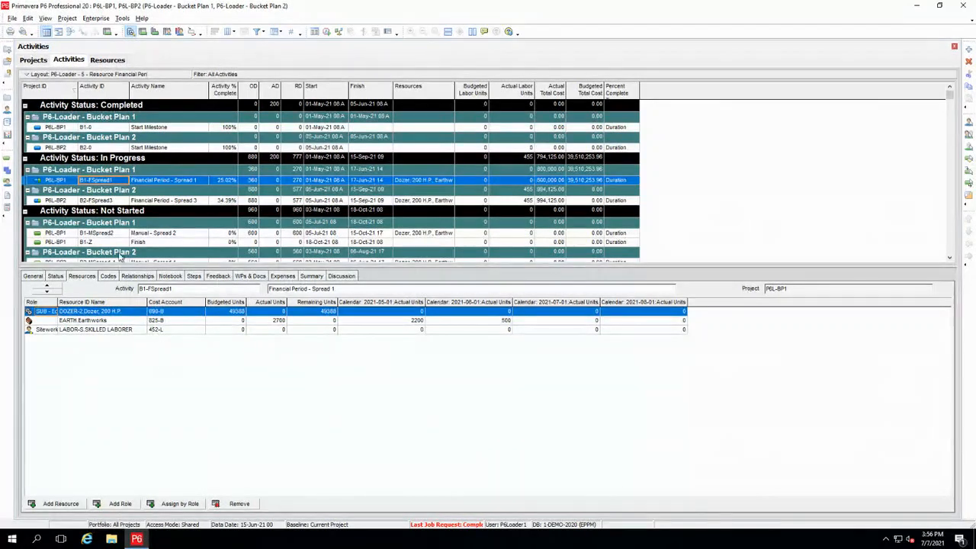
{"action": "left_click", "coordinate": [122, 200]}
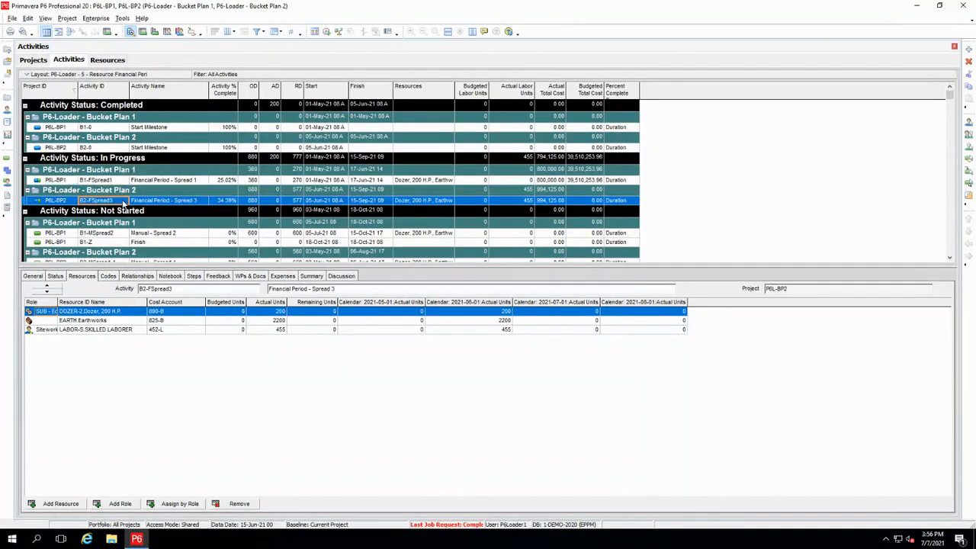